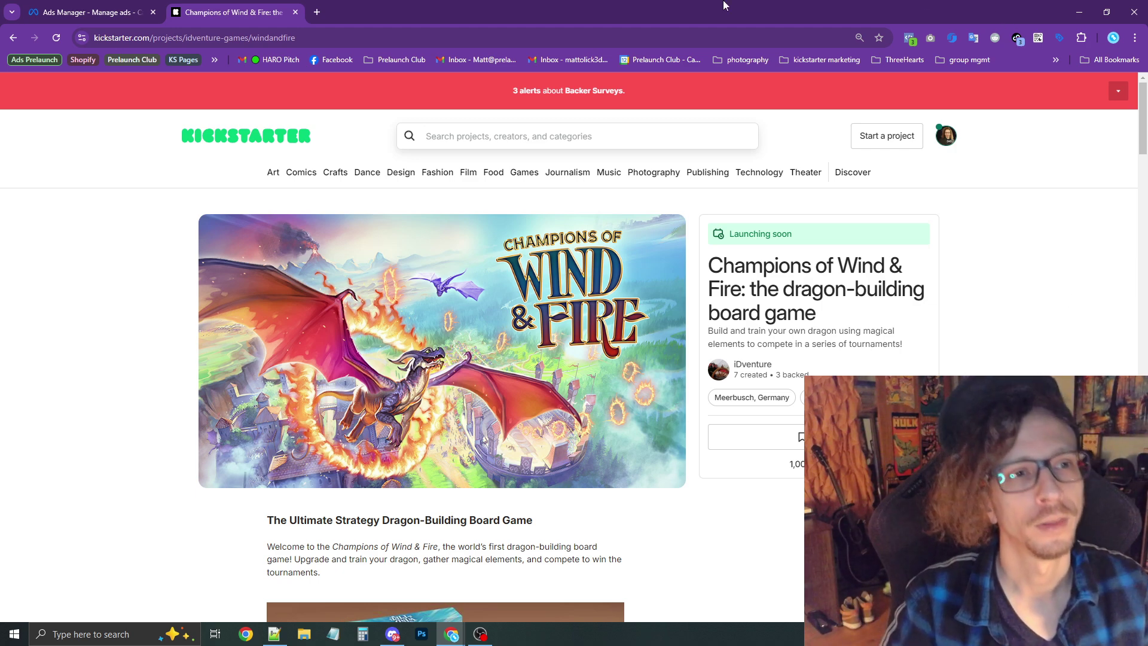
Open business.facebook.com/create in a new tab and view the business portfolio creation form, closing it without submitting
click(321, 12)
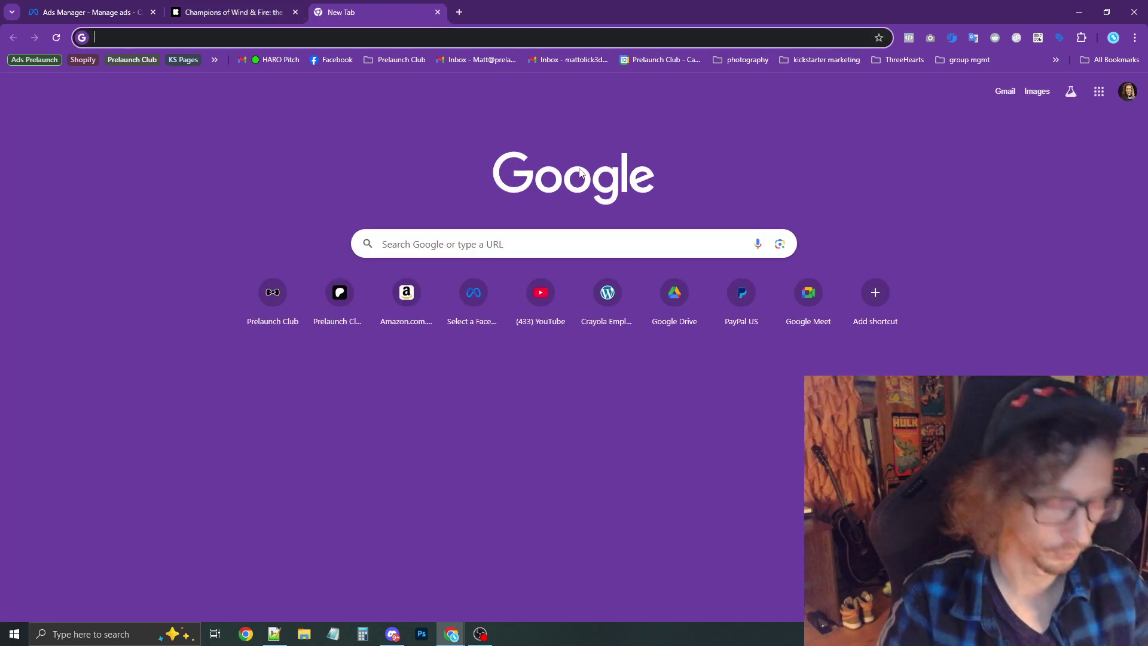
text(business.facebook.com)
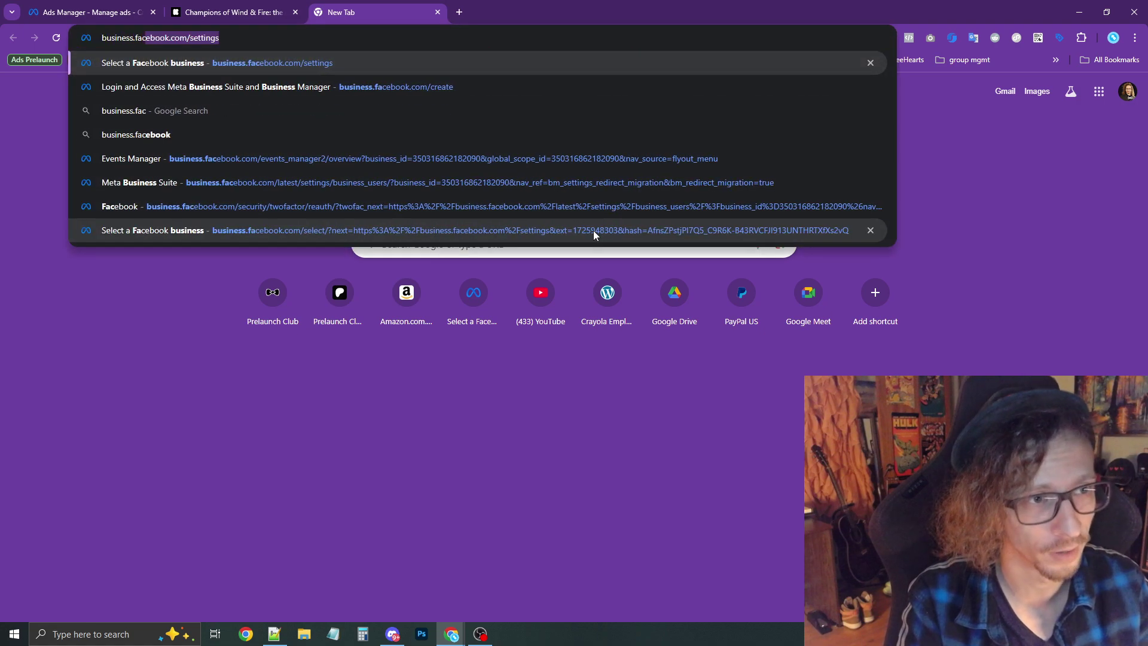
text(/create)
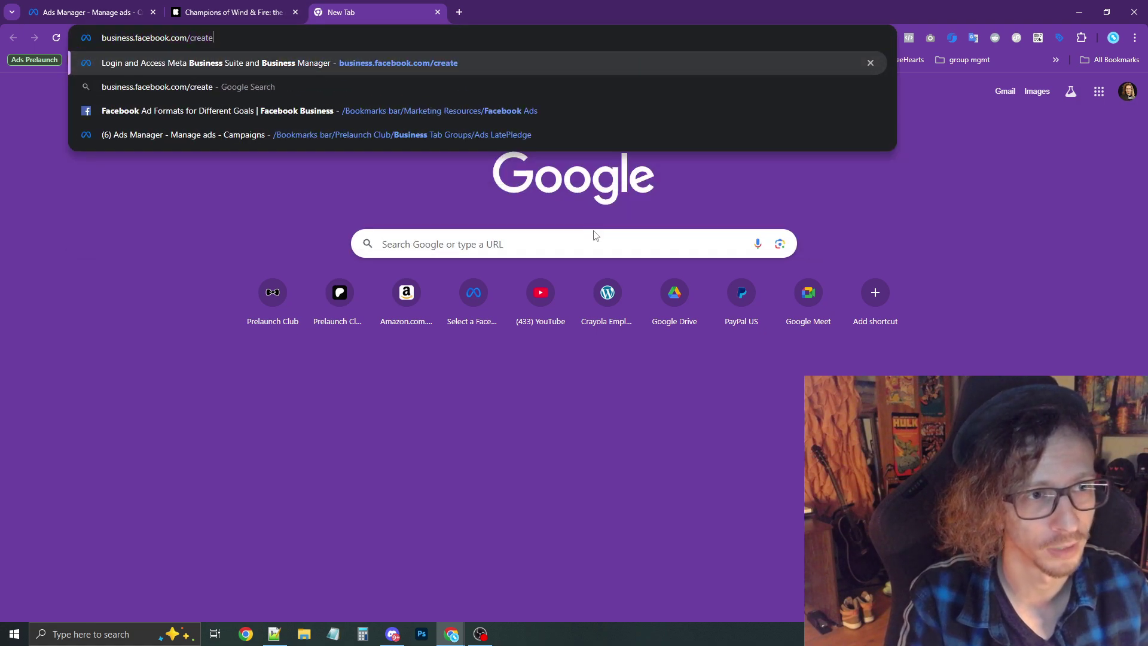
key(Return)
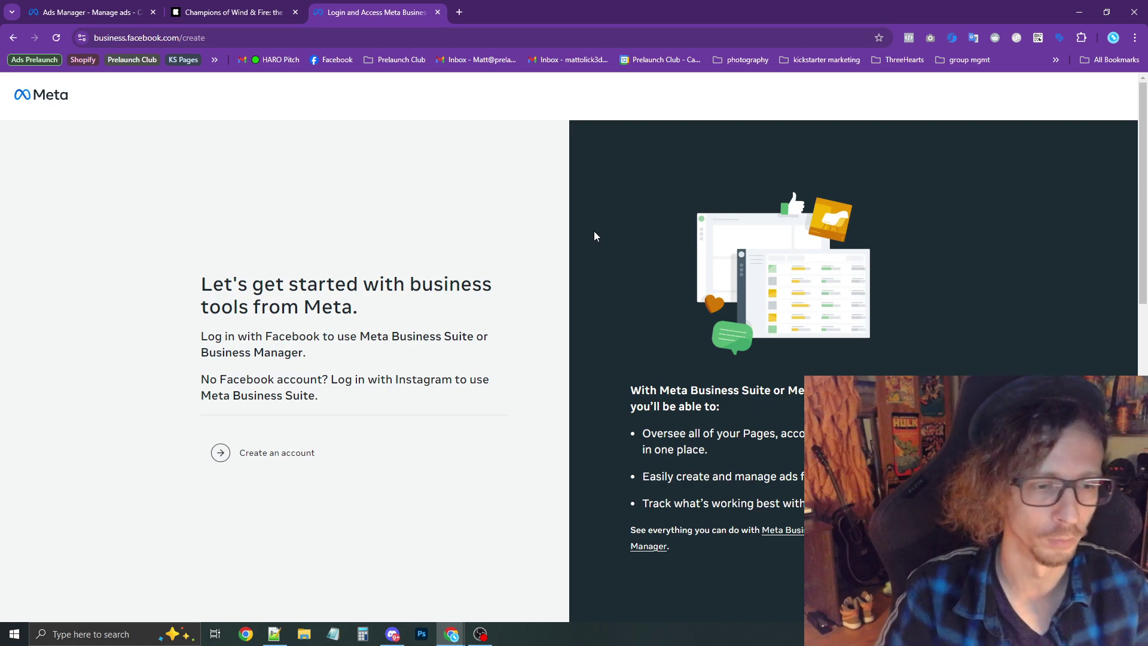
click(293, 463)
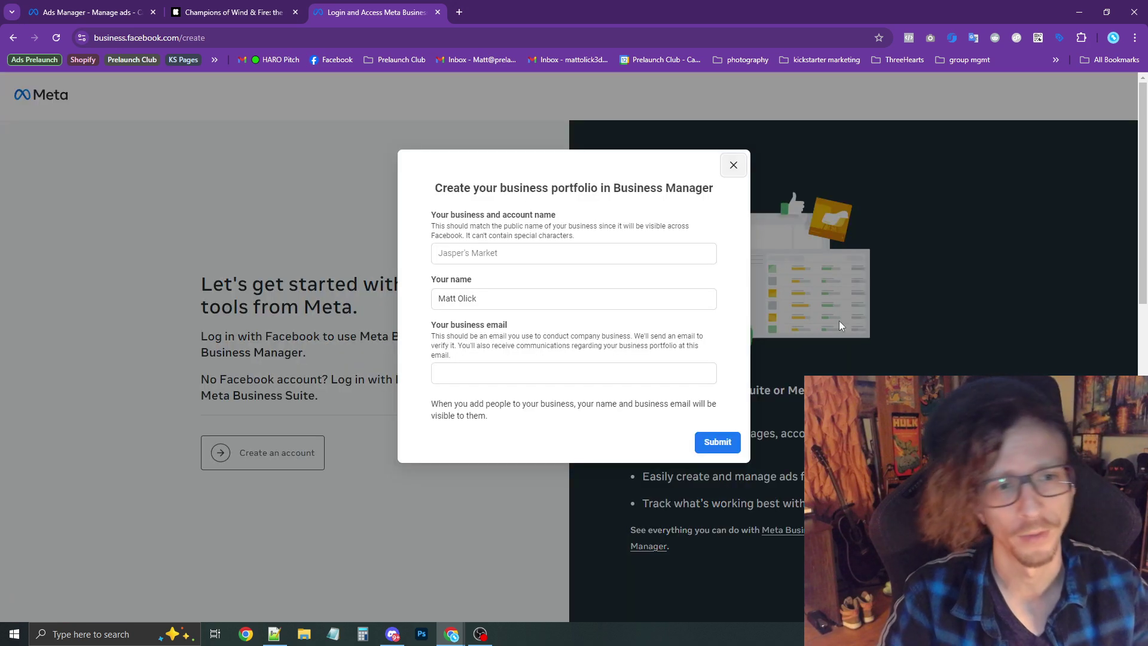
click(736, 168)
Go to business.facebook.com/settings and open the account owner's own business portfolio from the list of businesses
click(245, 38)
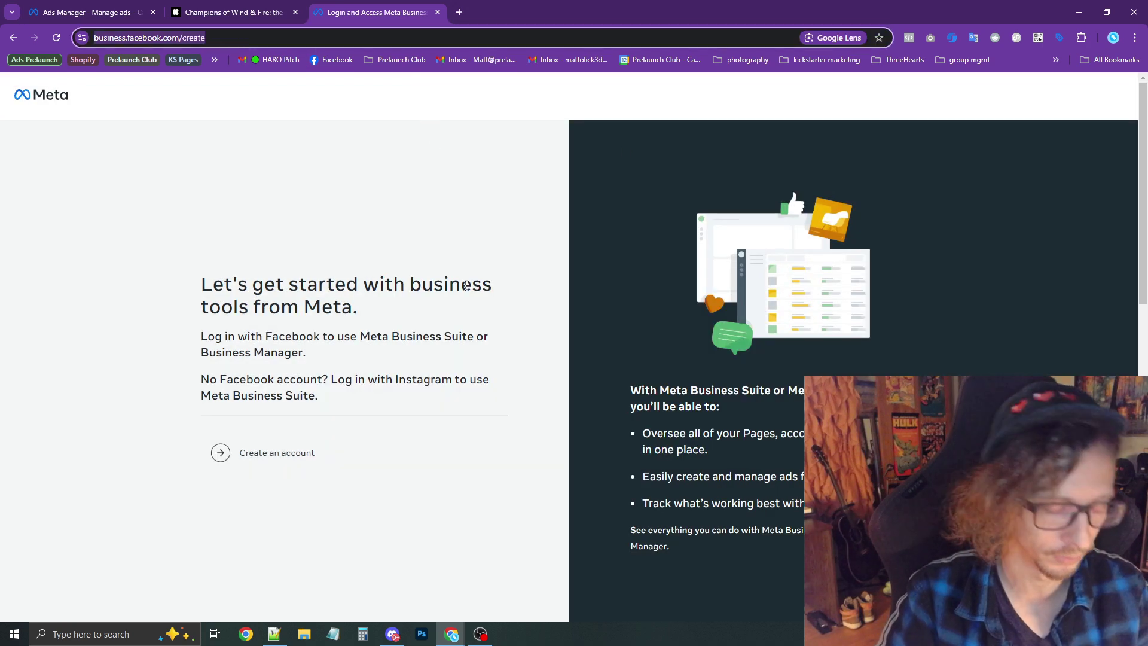
text(business.face)
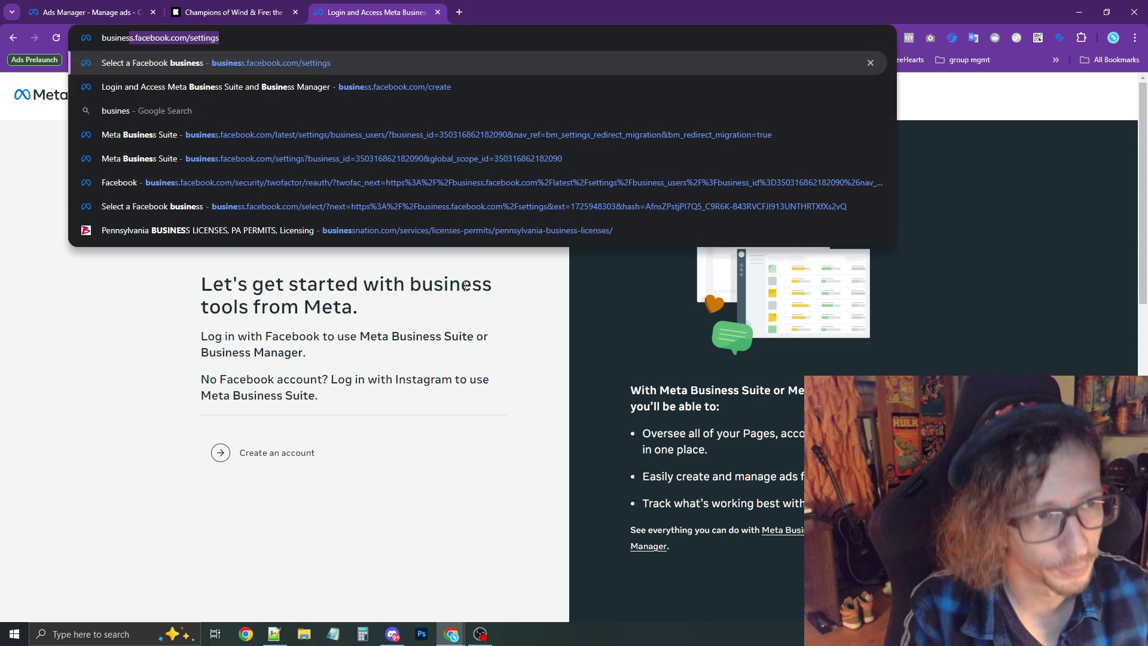
text(book.com/)
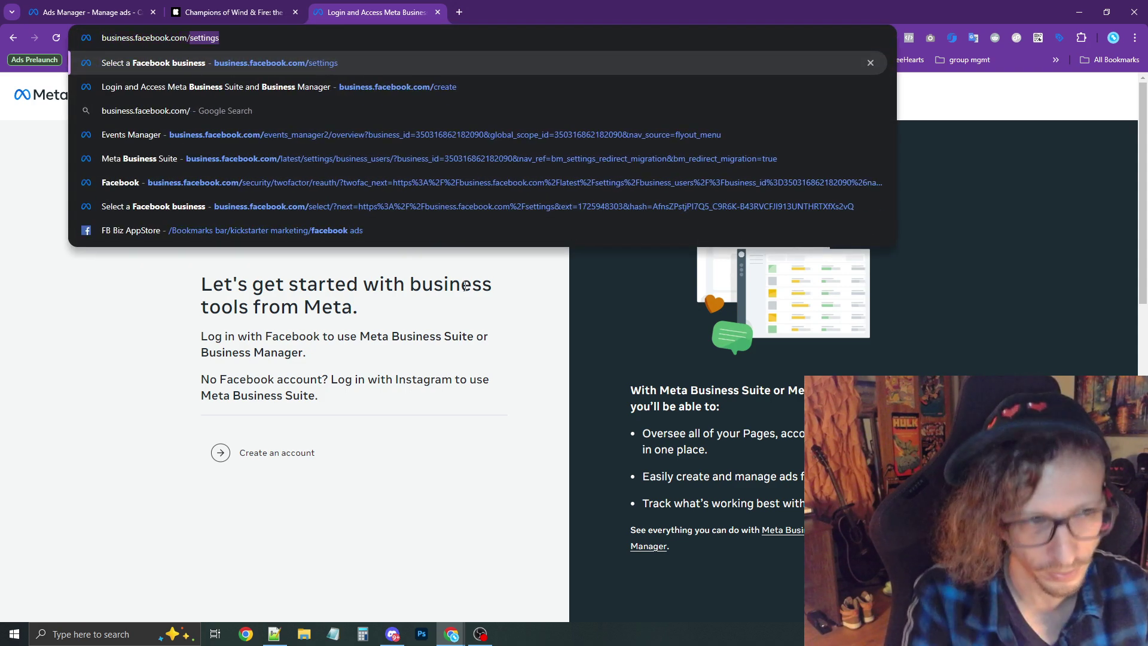
text(settings)
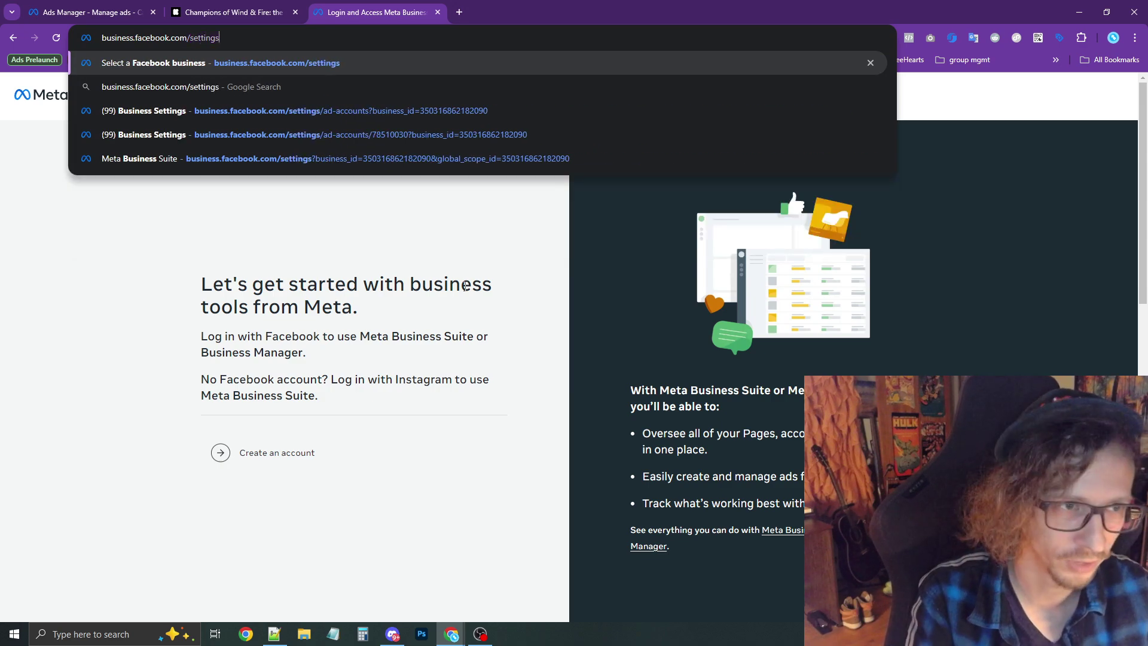
key(Return)
scroll(871, 351, down, 9)
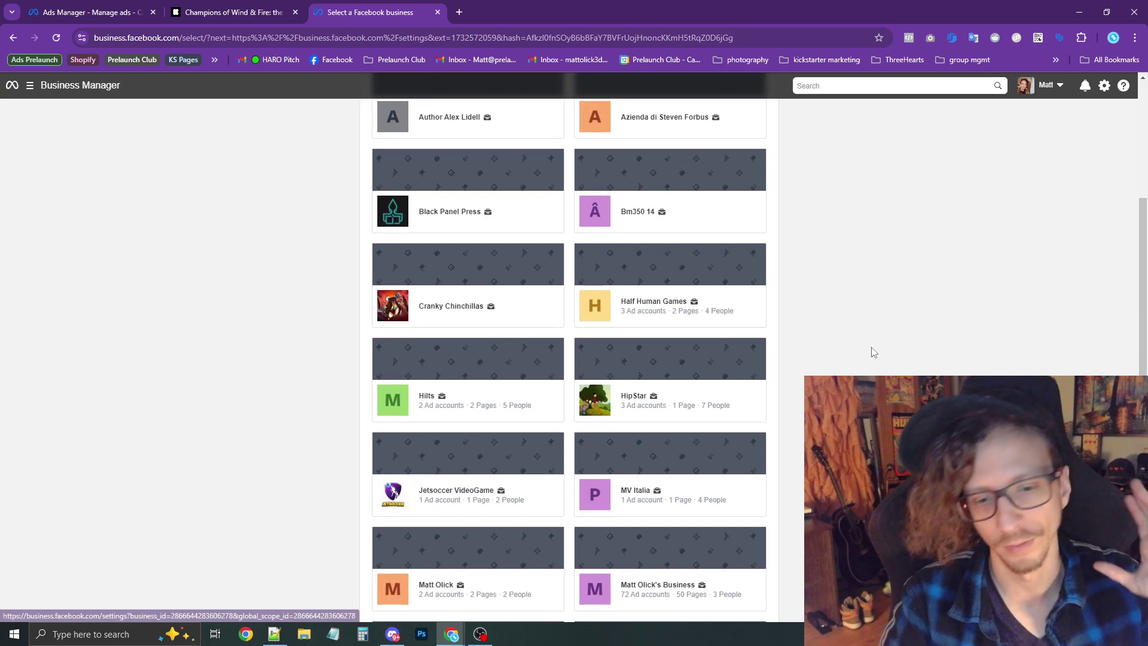
click(646, 358)
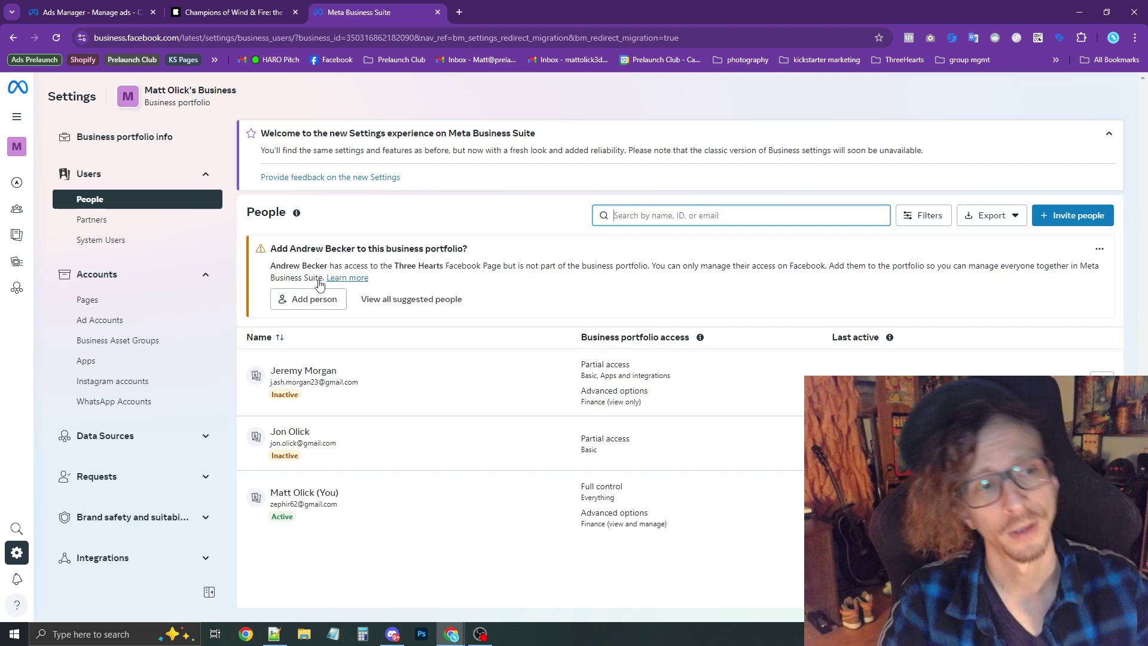
Switch from the new Settings experience to the classic Business Manager settings
scroll(186, 248, down, 5)
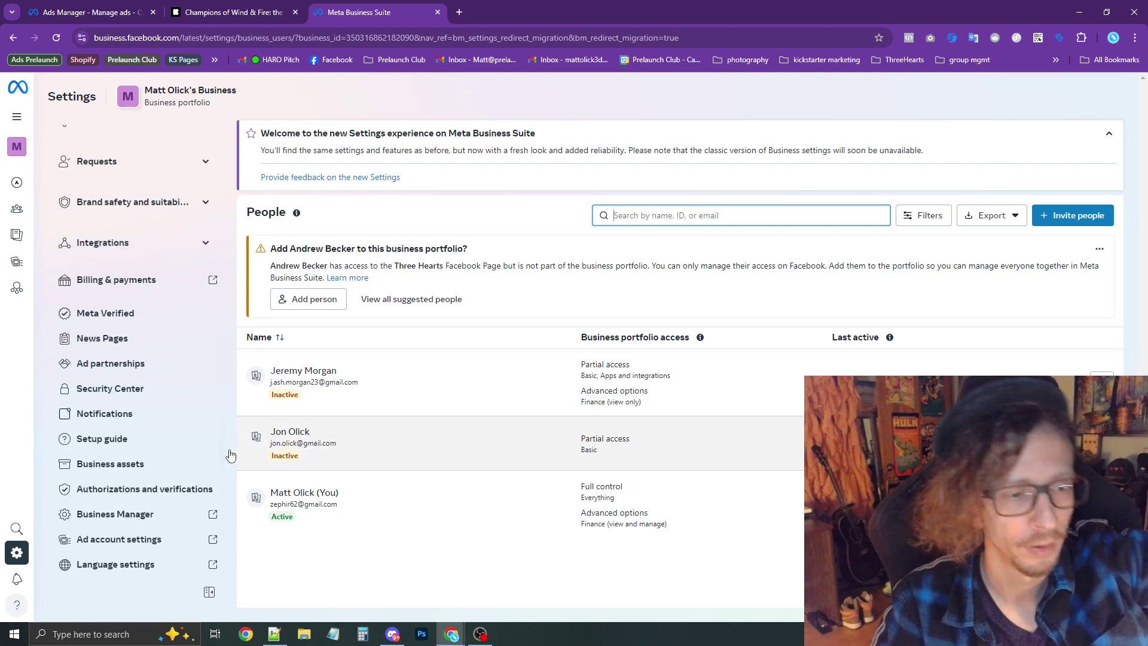
click(128, 518)
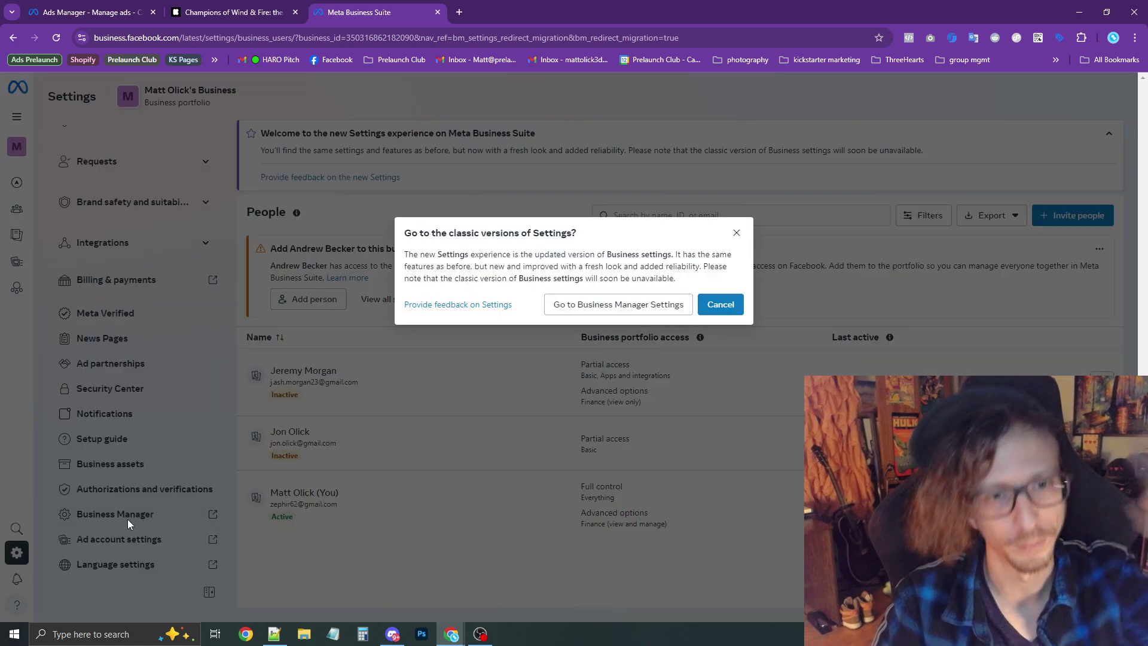
click(559, 304)
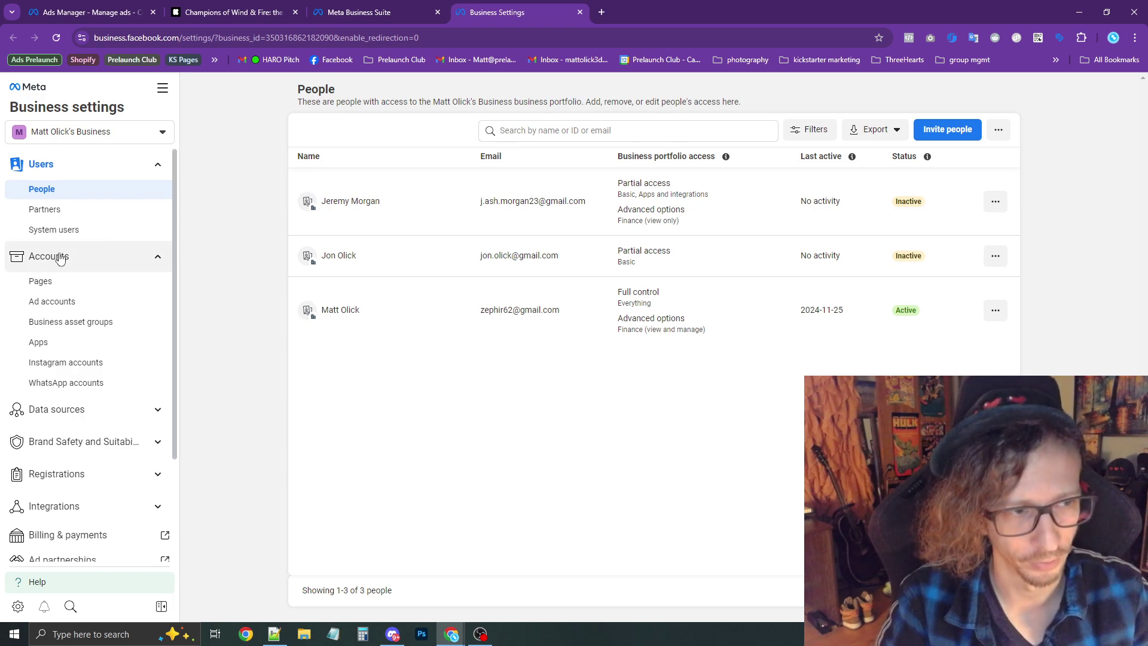
Examine the form for creating a new ad account, including its currency choices, and close it without creating one
click(54, 309)
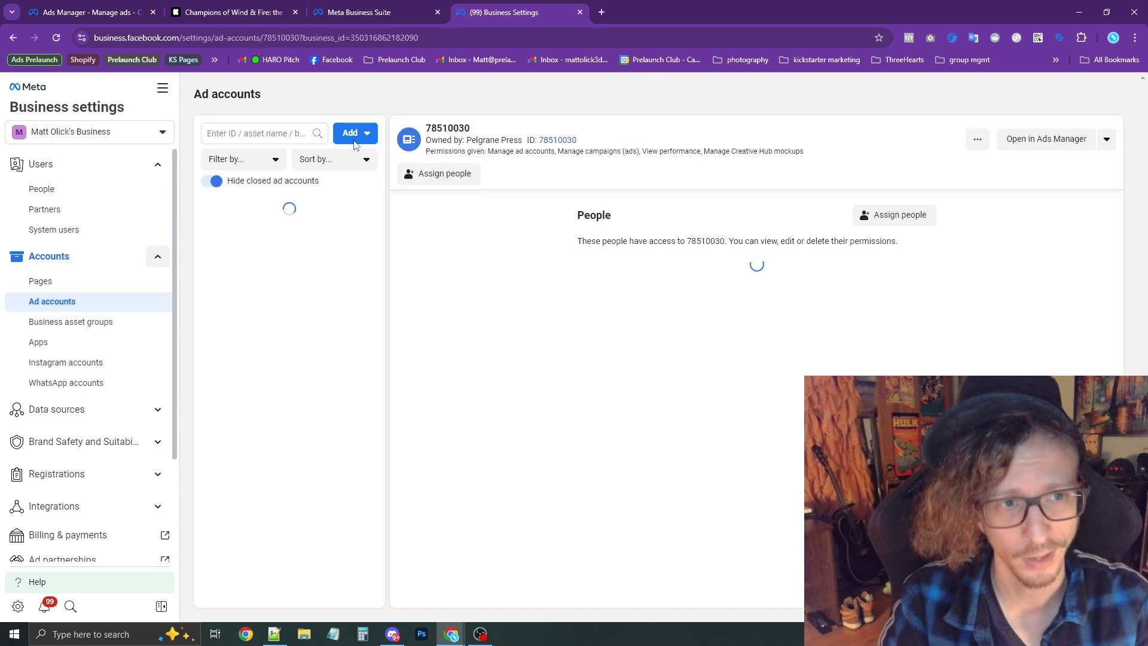
click(359, 134)
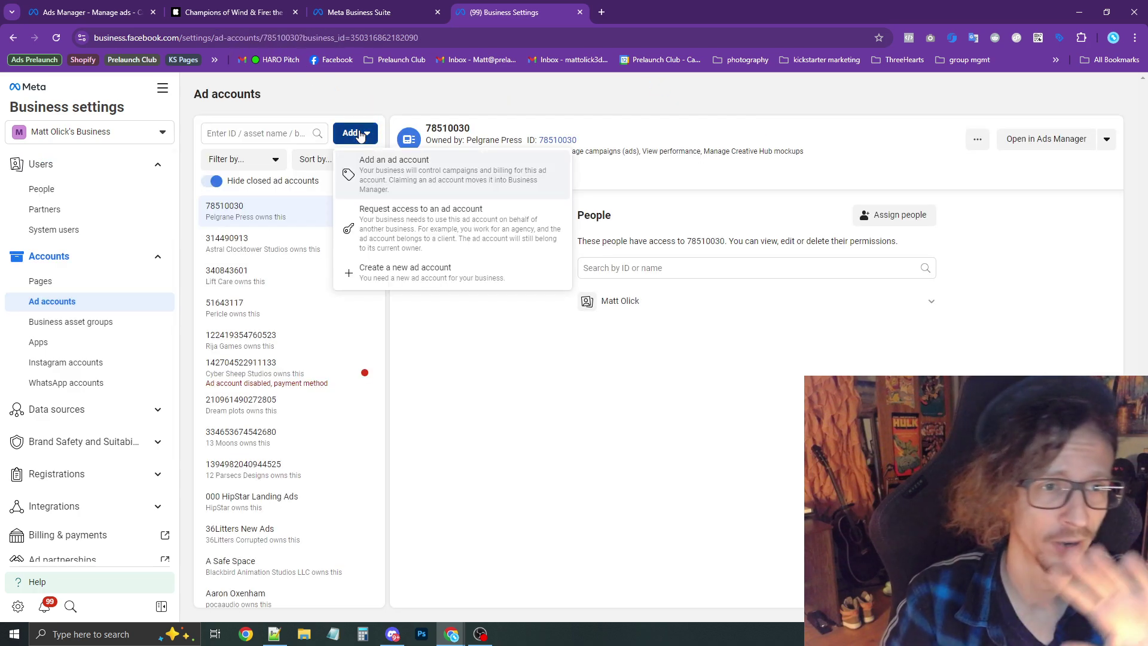
click(430, 283)
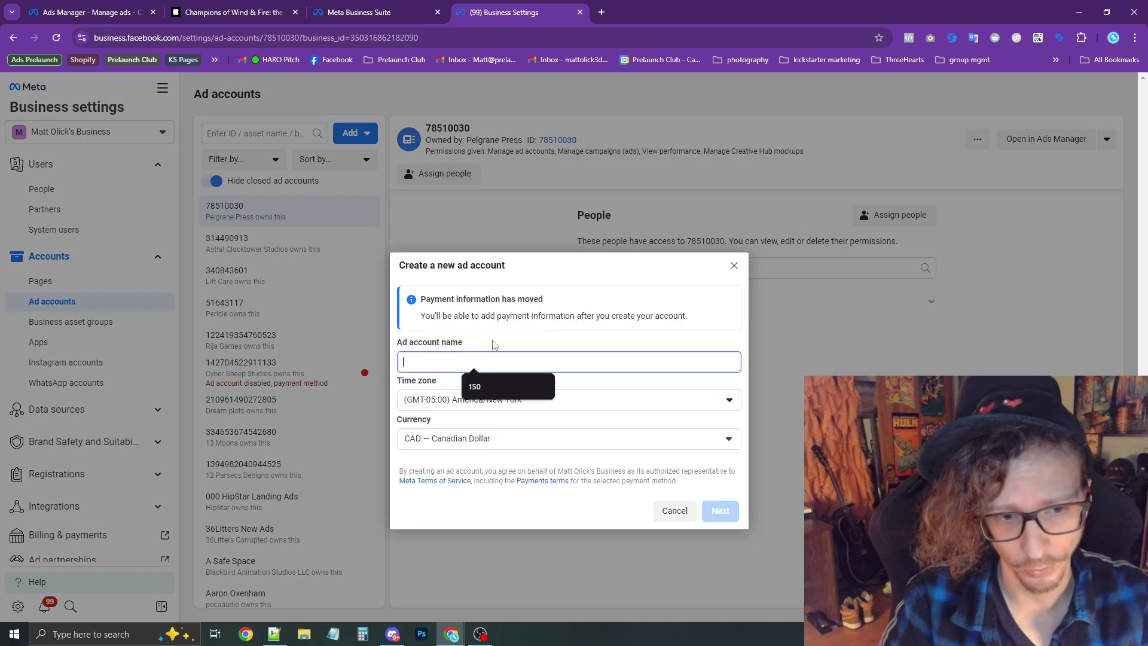
click(467, 443)
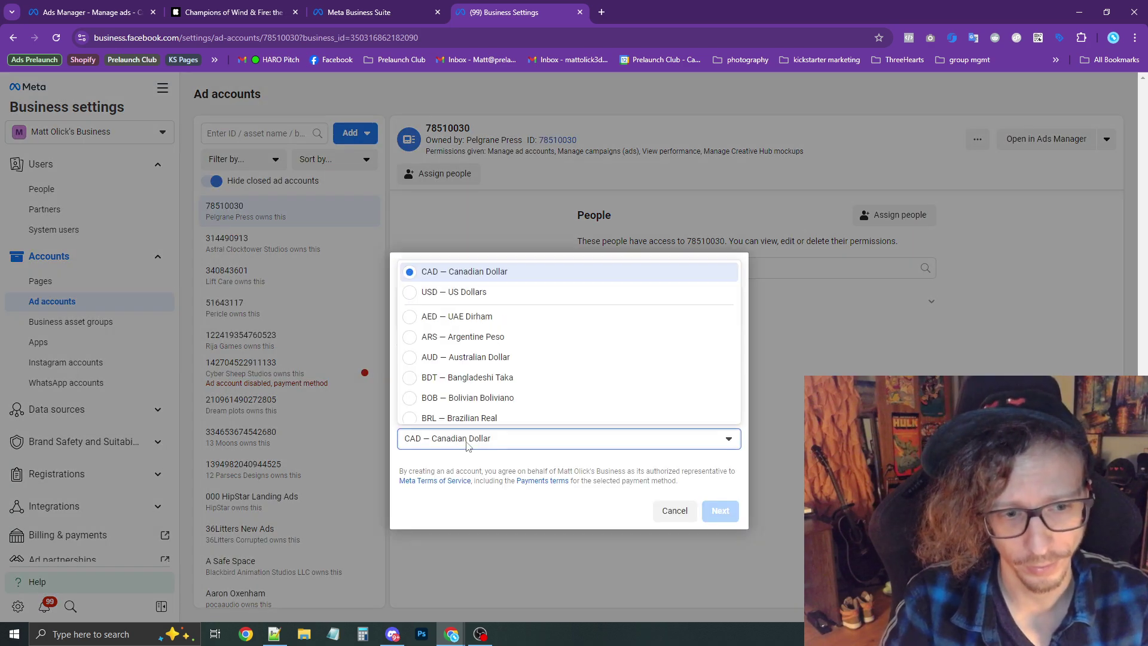
click(510, 439)
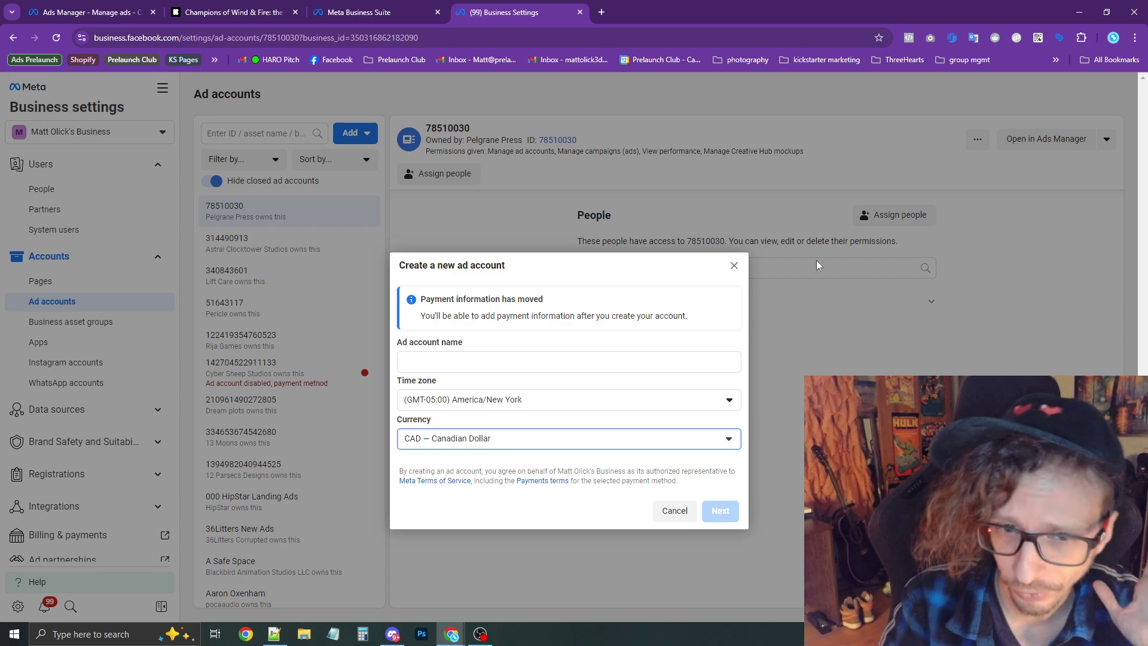
click(733, 265)
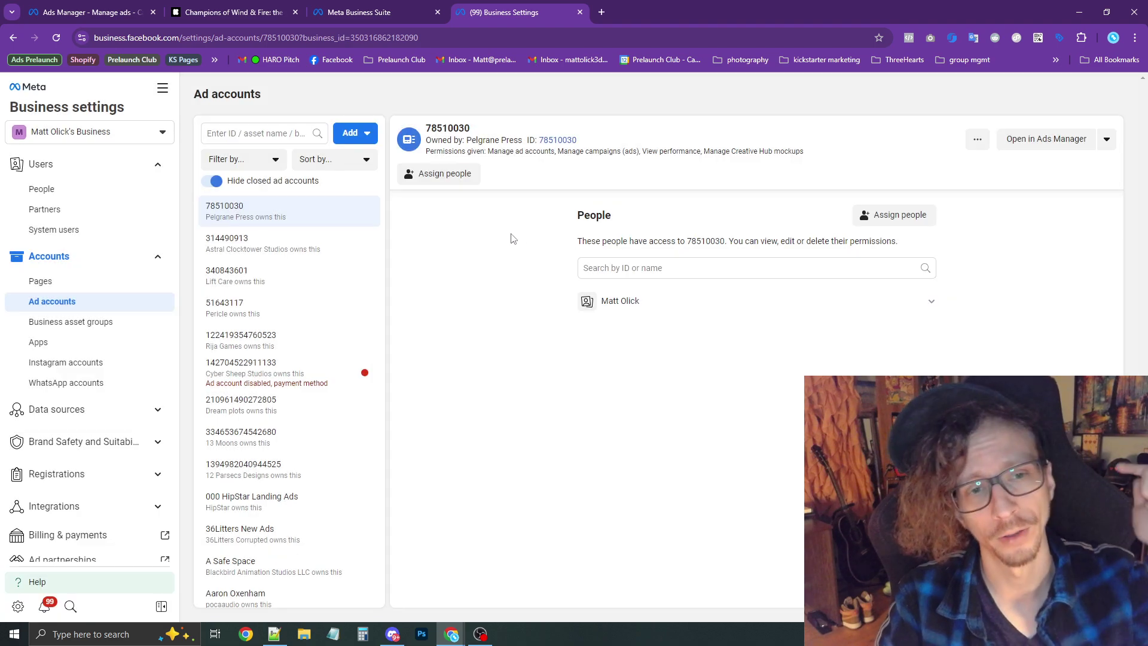
Preview giving a person full control to manage the selected ad account, and close the dialog without assigning the access
click(461, 179)
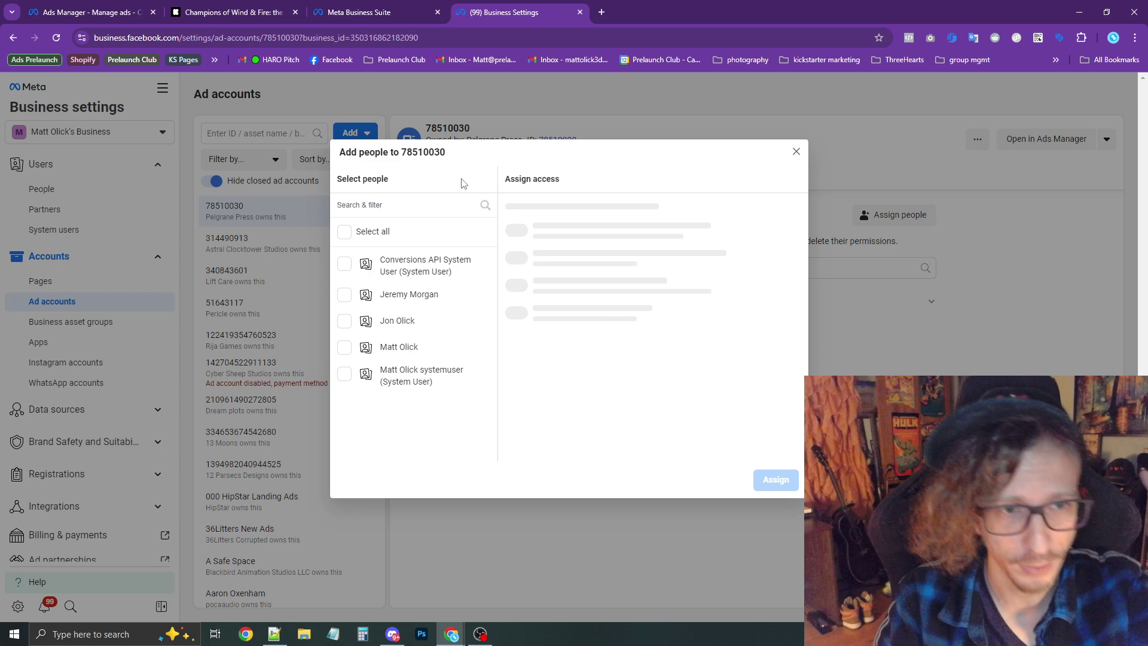
click(345, 347)
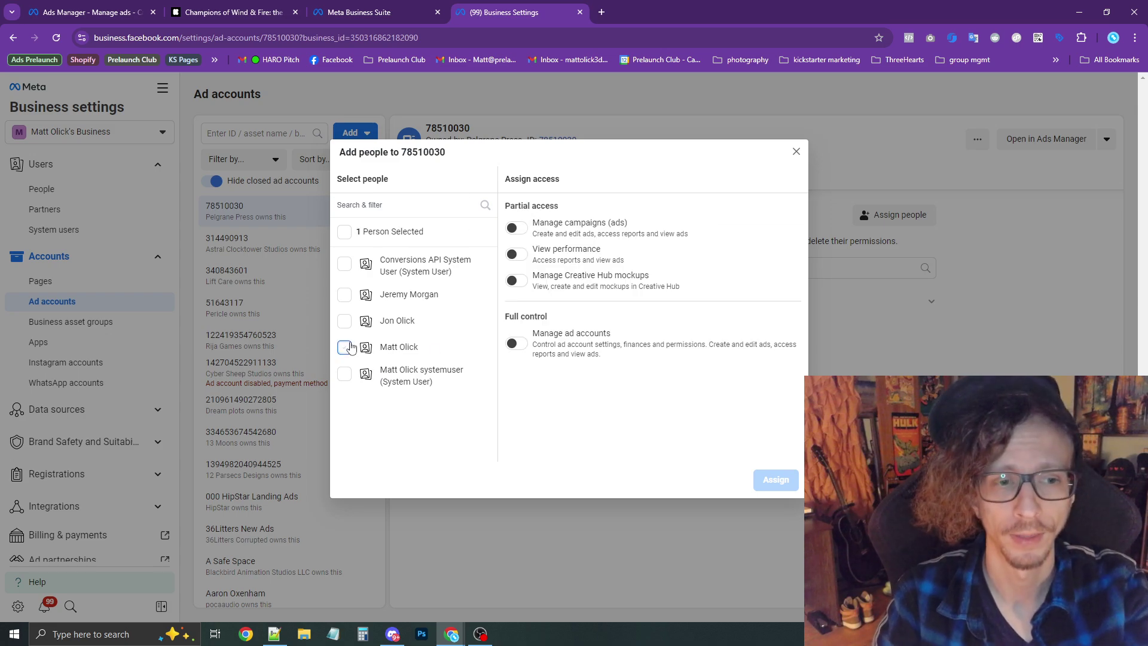
click(518, 343)
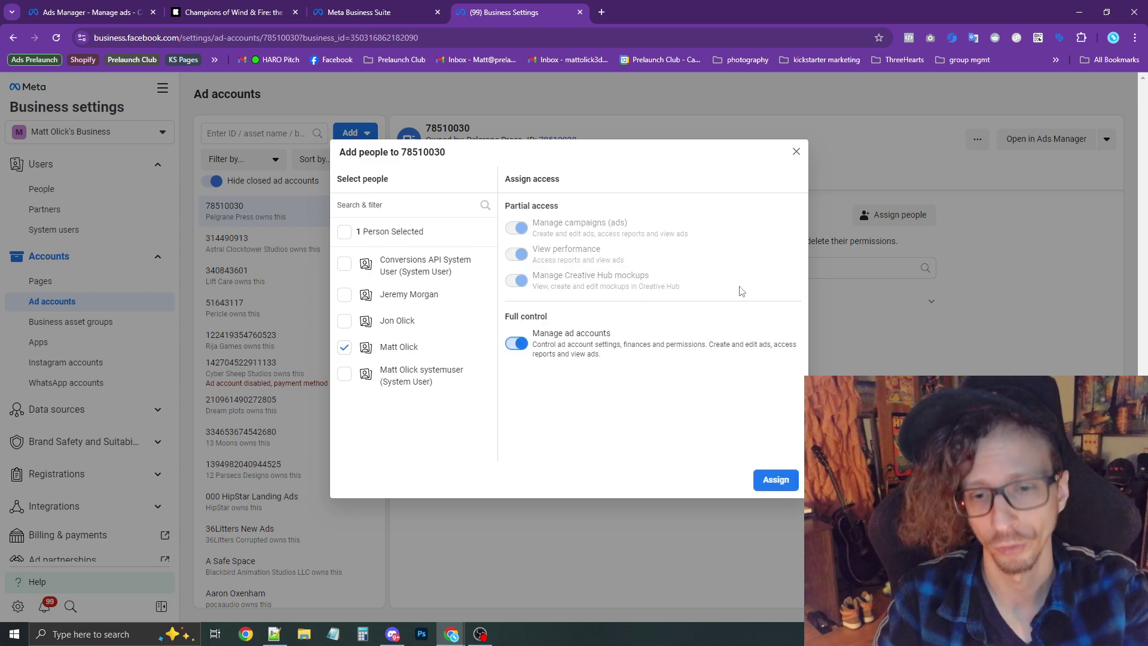
click(797, 152)
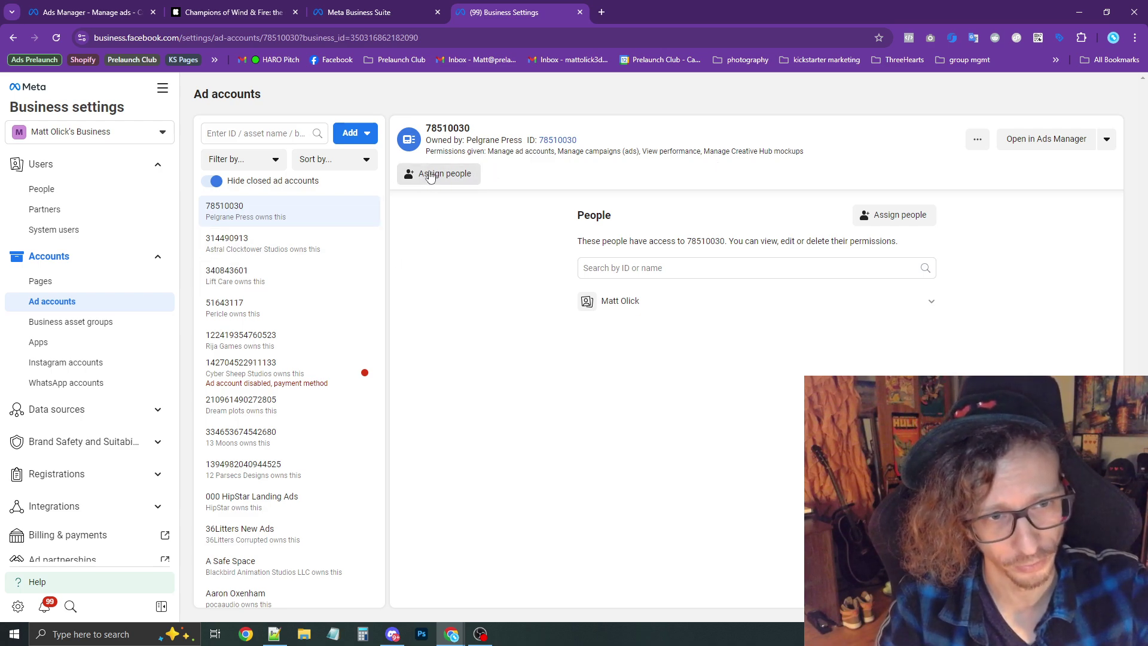
Review the ways to add a Page and the access levels for assigning people to the Astral Clocktower Studios Page
click(75, 281)
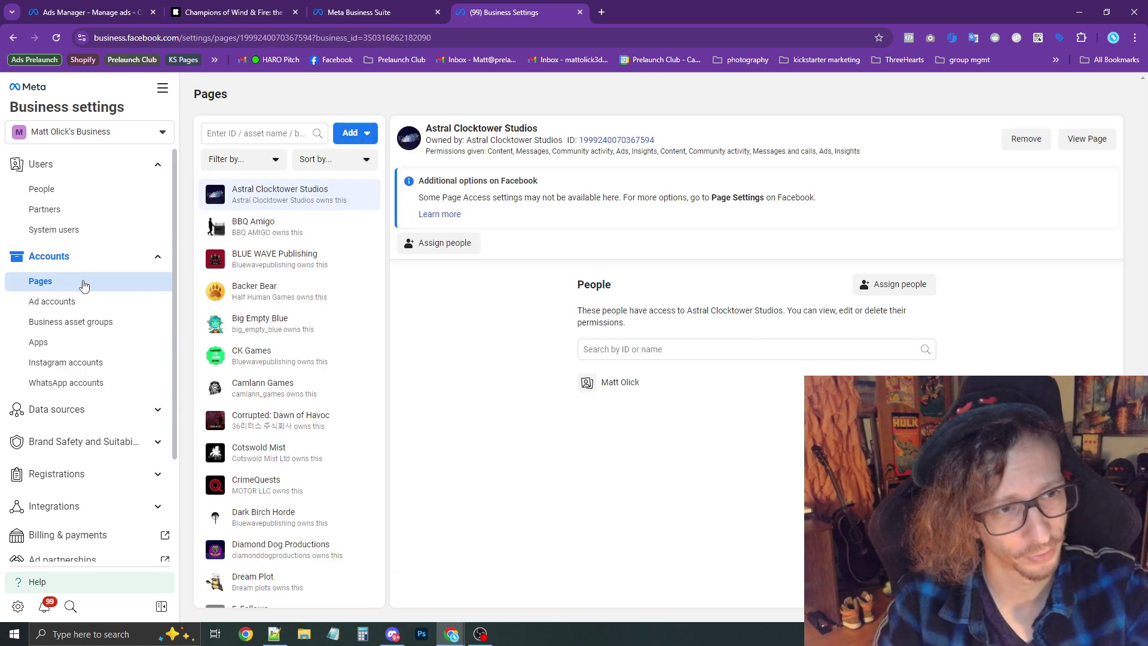
click(364, 132)
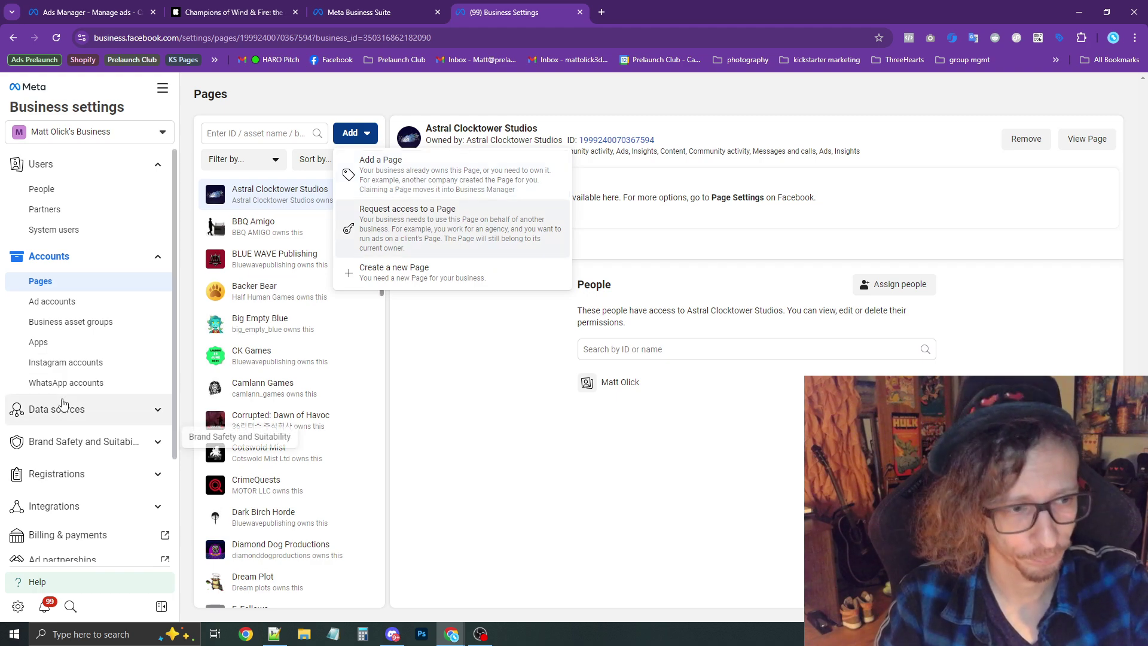
click(472, 410)
click(446, 243)
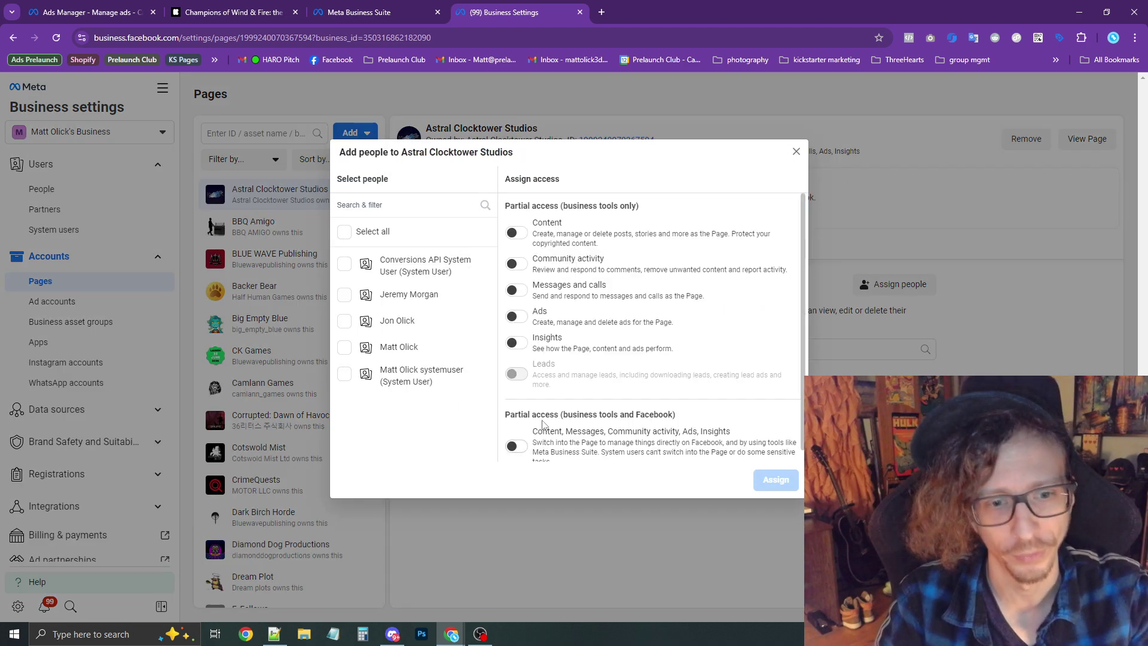
scroll(553, 439, down, 1)
click(791, 157)
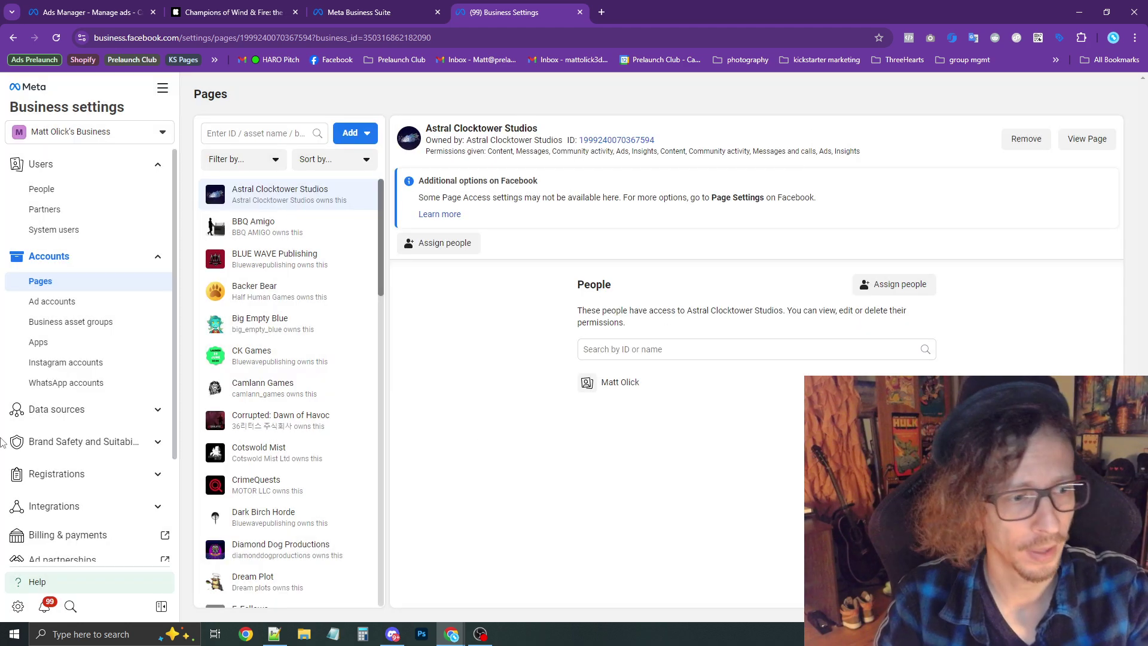
Examine the new dataset form under the data sources, including its Conversions API Gateway test drive option, and close it without creating one
click(77, 412)
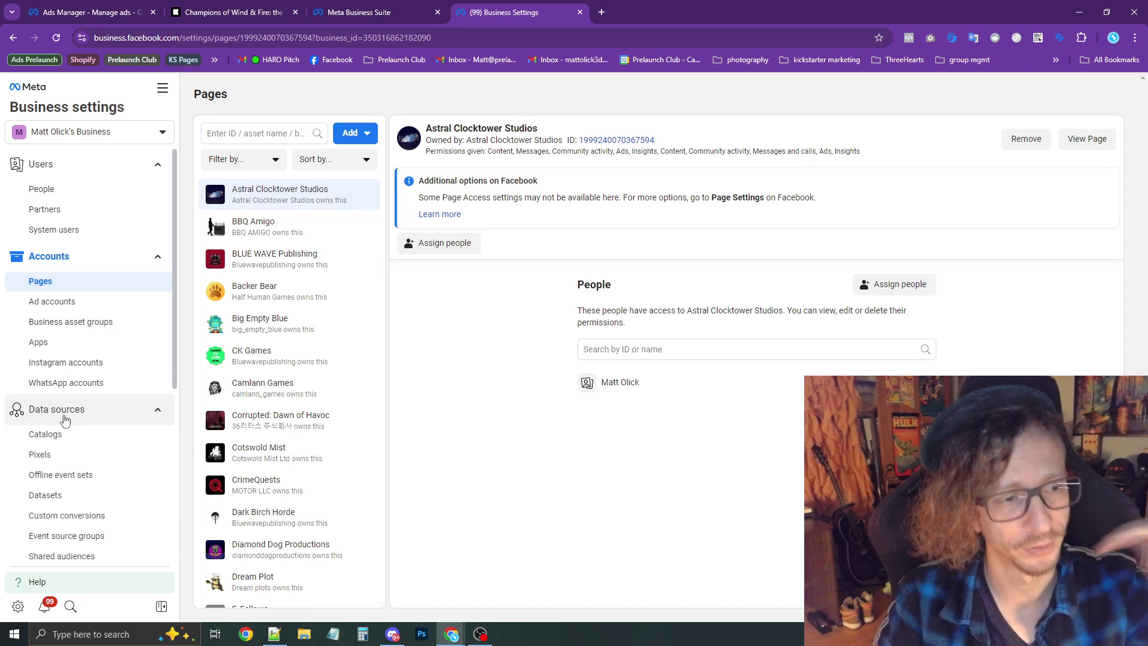
click(64, 500)
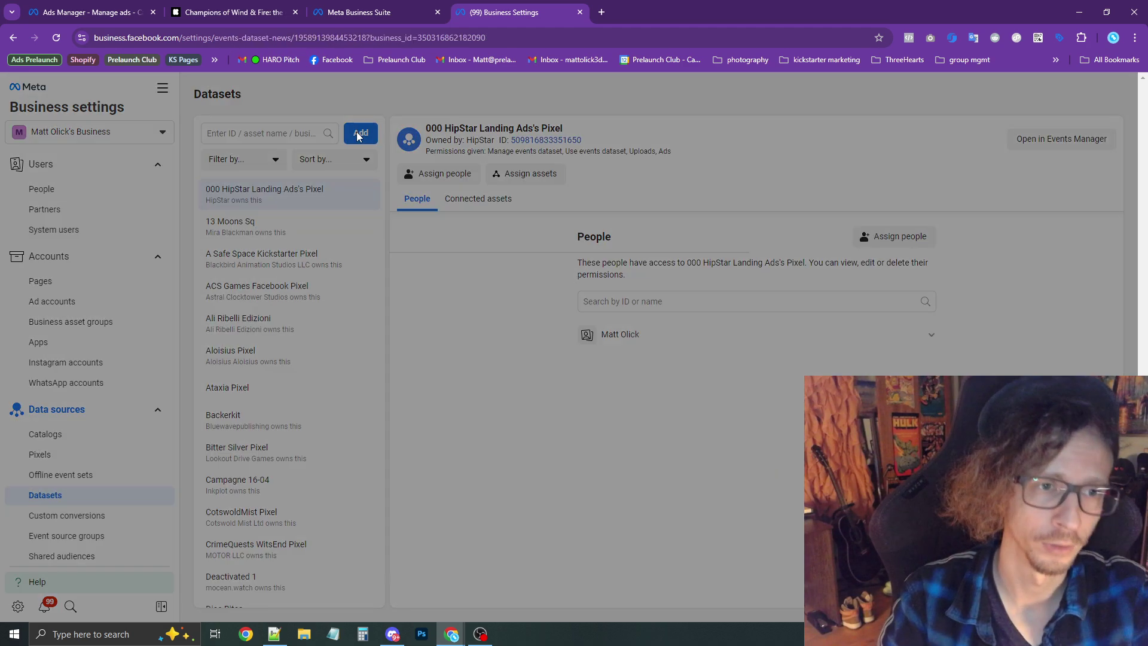
click(361, 132)
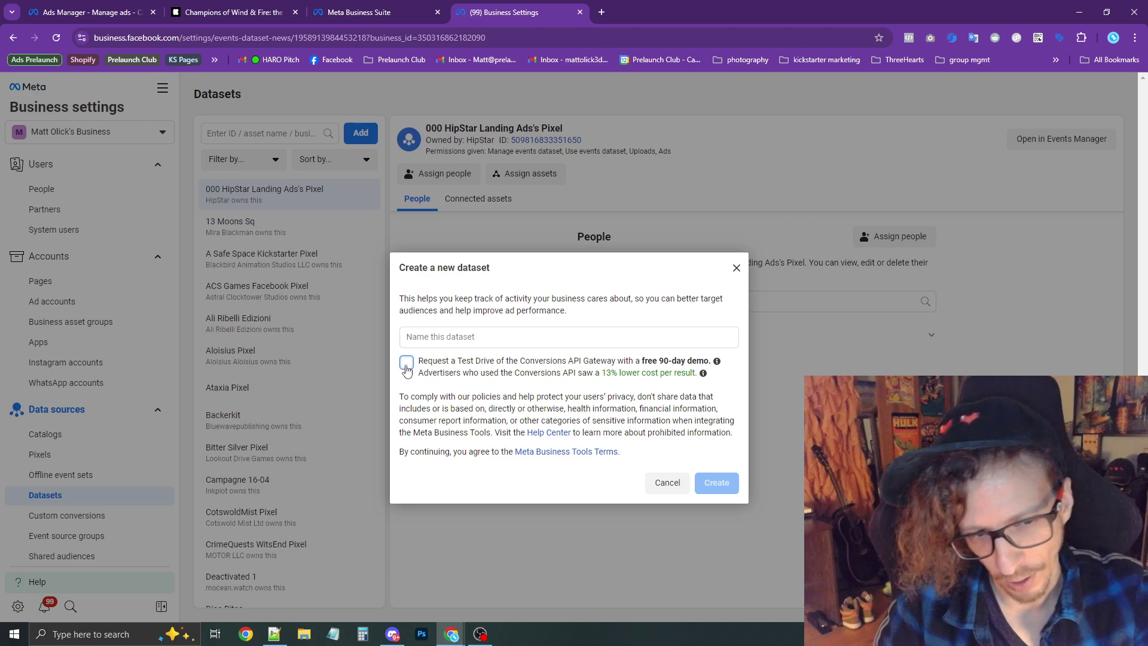
drag(450, 364, 708, 363)
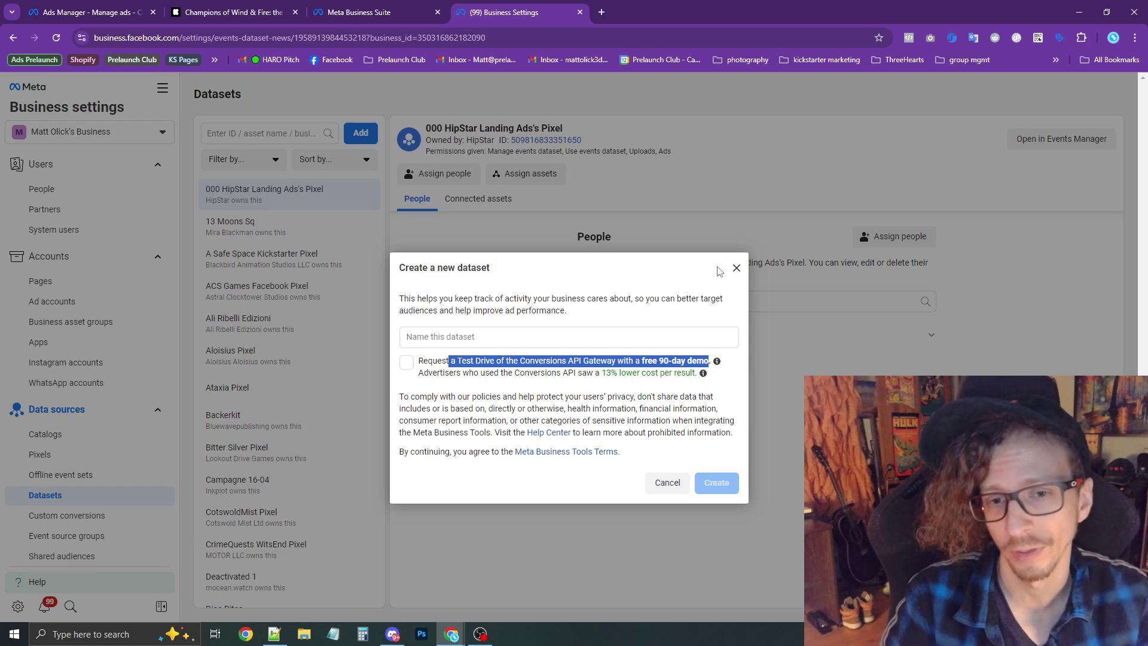
click(737, 268)
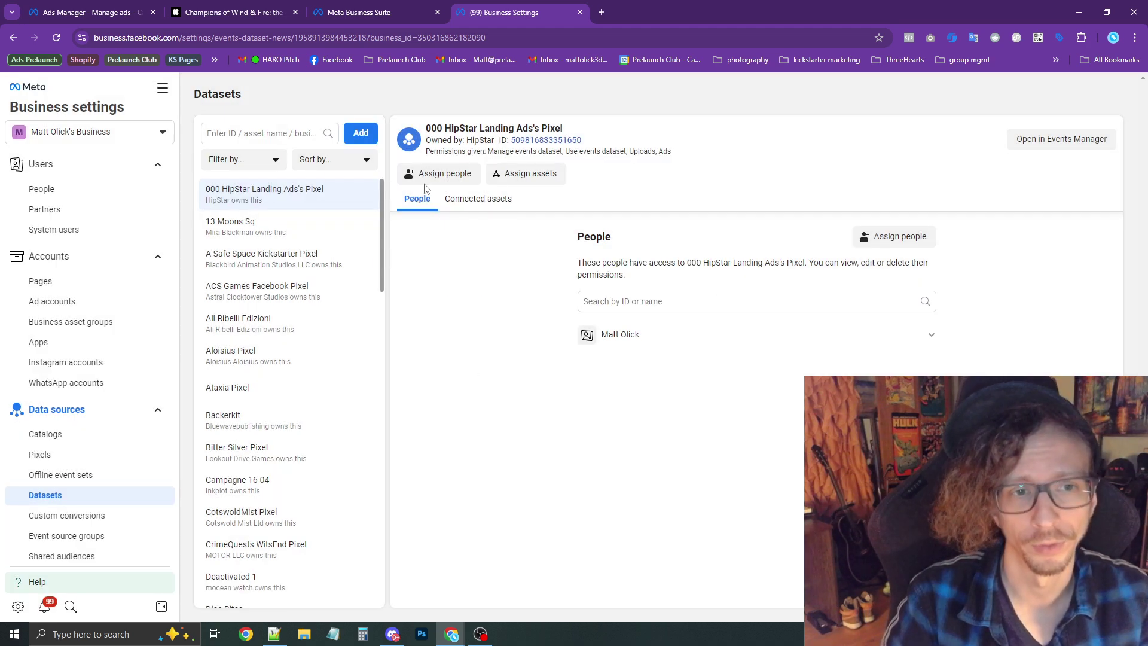
click(440, 173)
click(344, 347)
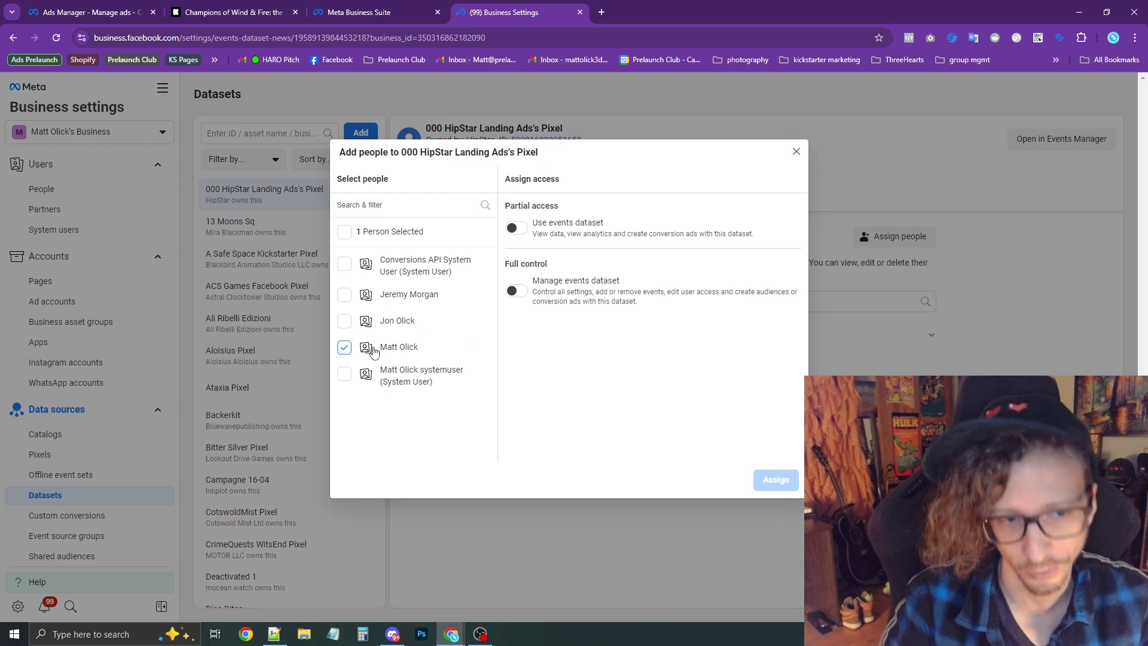
click(794, 153)
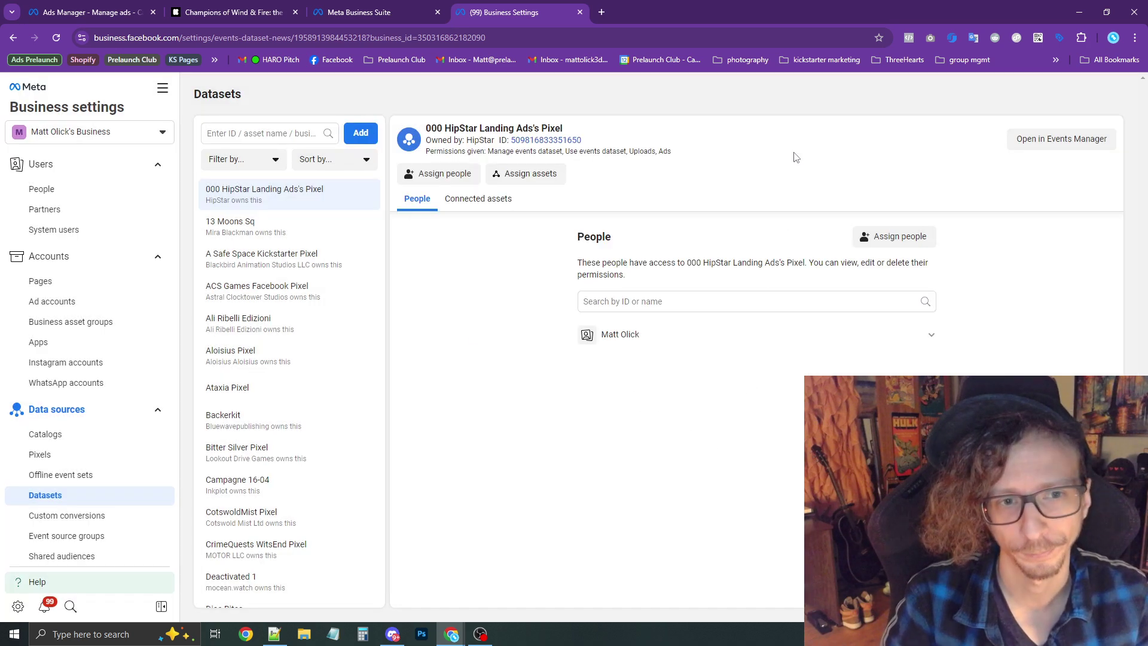
click(459, 203)
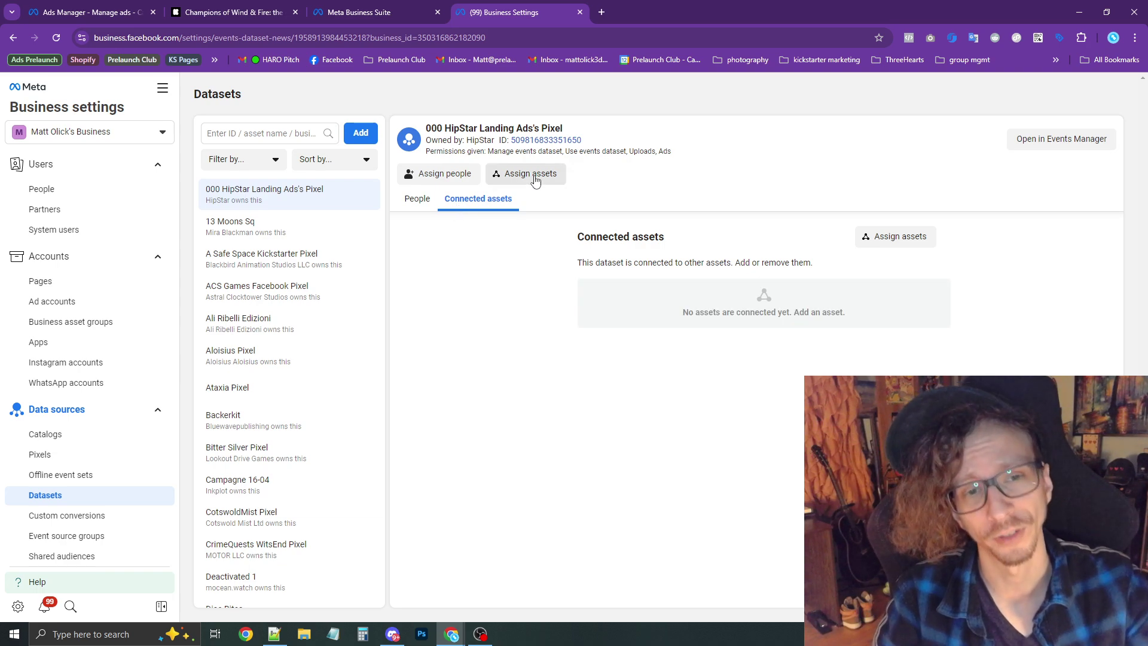
click(530, 174)
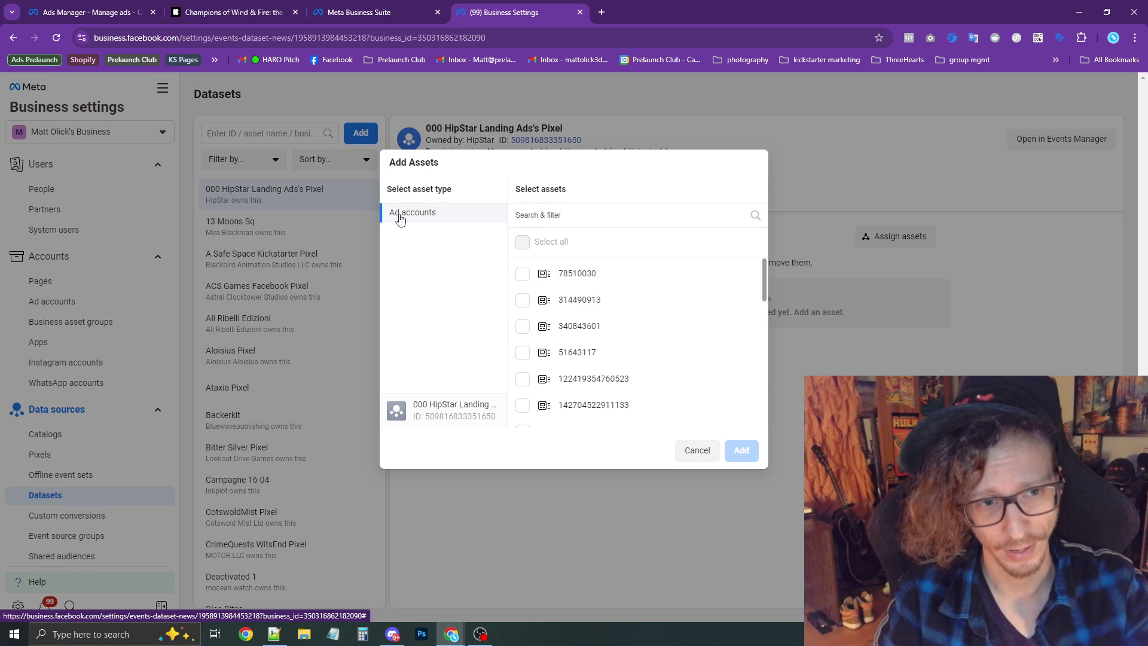
scroll(589, 299, down, 10)
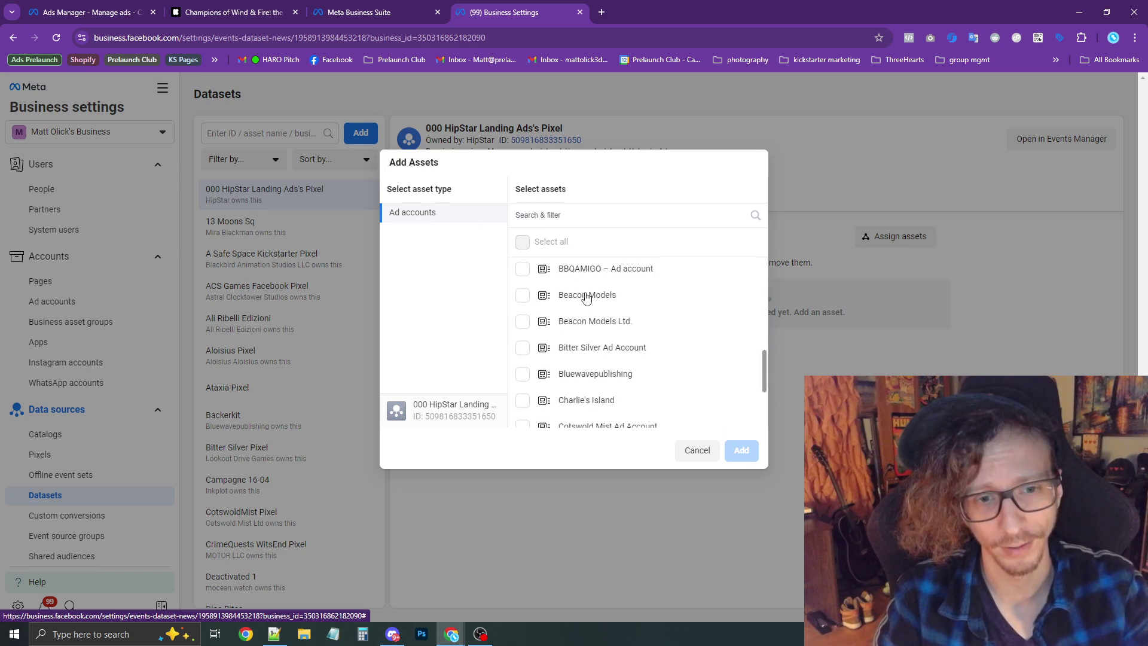
click(697, 450)
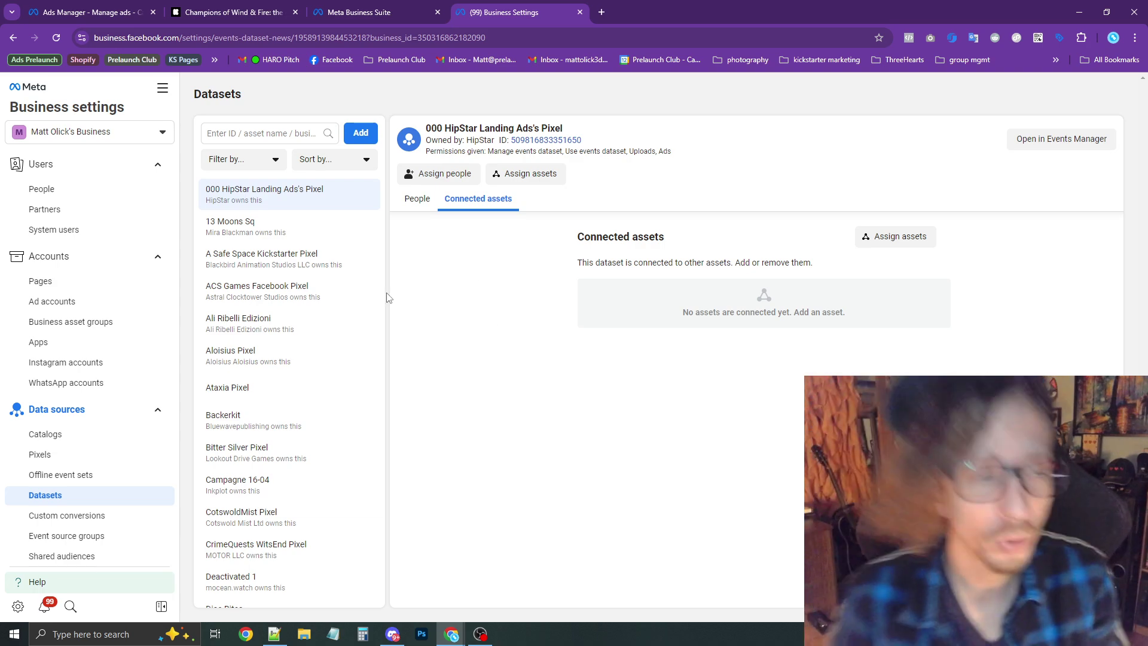
Review the portfolio's Business info page, and return to the list of ad accounts
scroll(57, 405, down, 5)
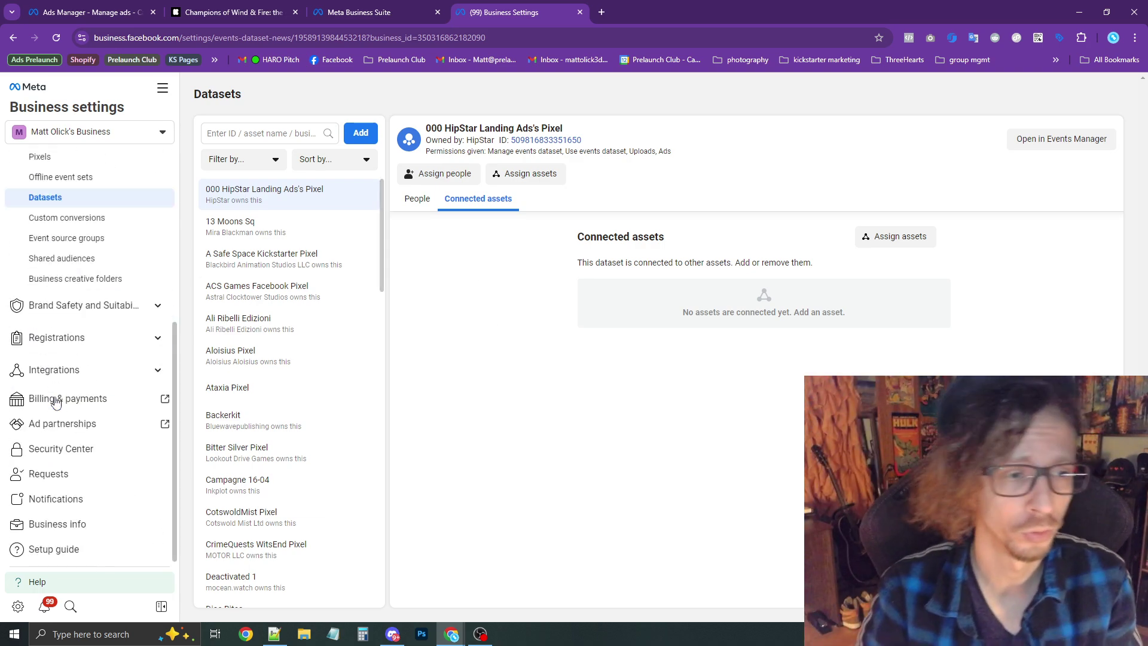
click(74, 525)
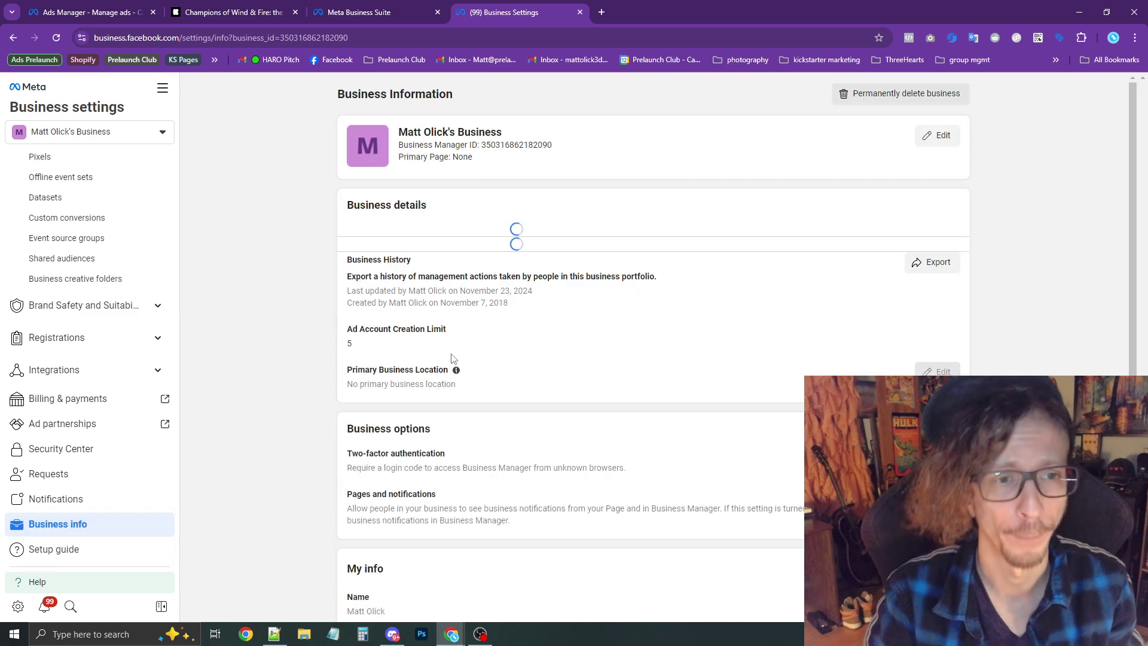
scroll(85, 301, up, 5)
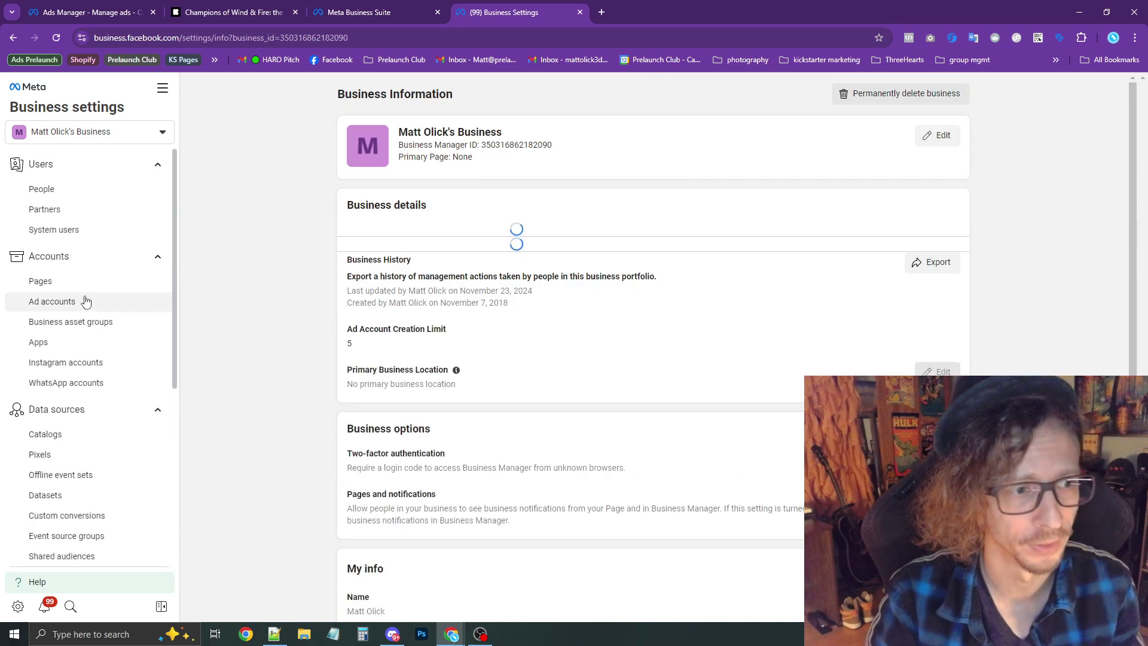
click(85, 301)
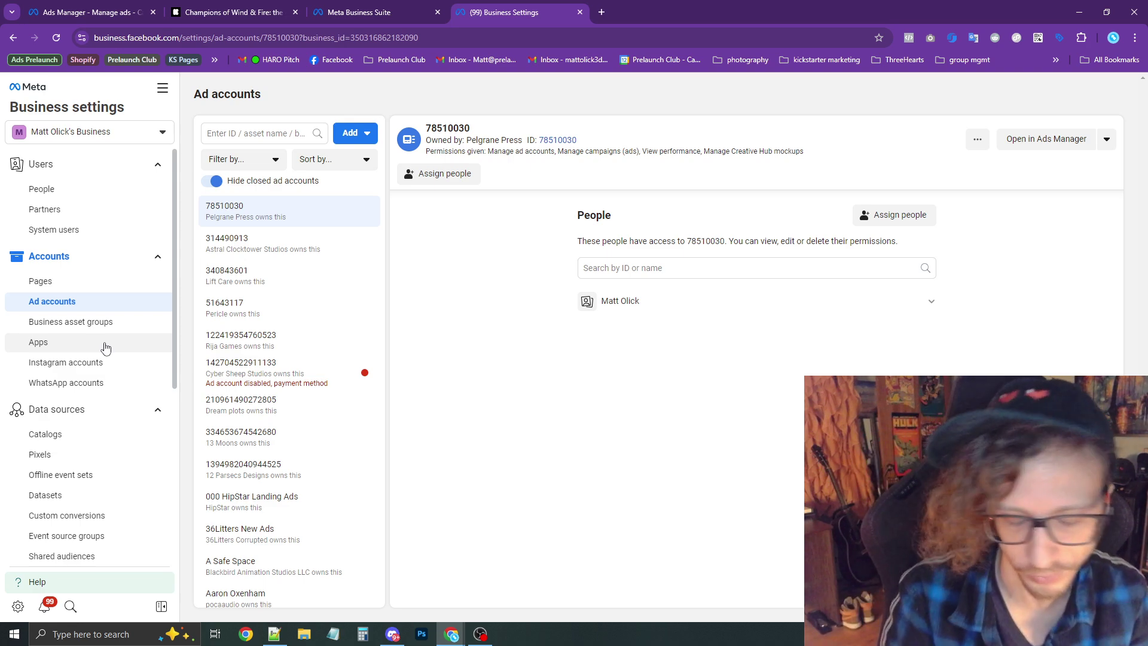
Open the business's own pixel in the datasets list and highlight its dataset ID
click(98, 493)
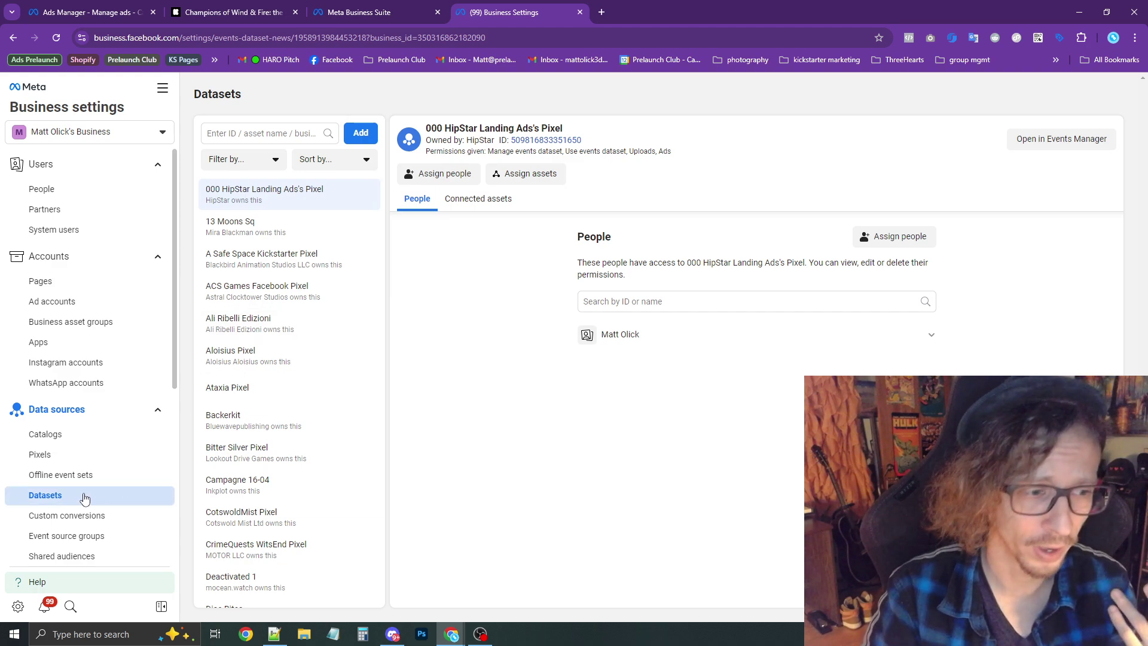
scroll(234, 429, down, 5)
scroll(259, 412, down, 6)
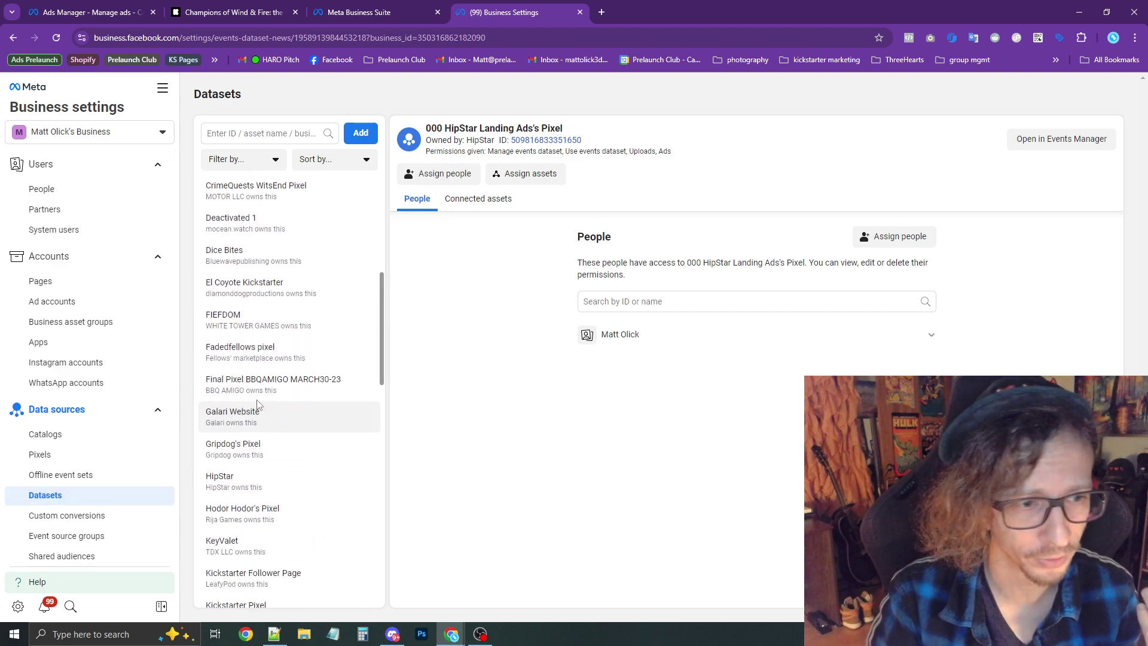
click(285, 483)
click(281, 505)
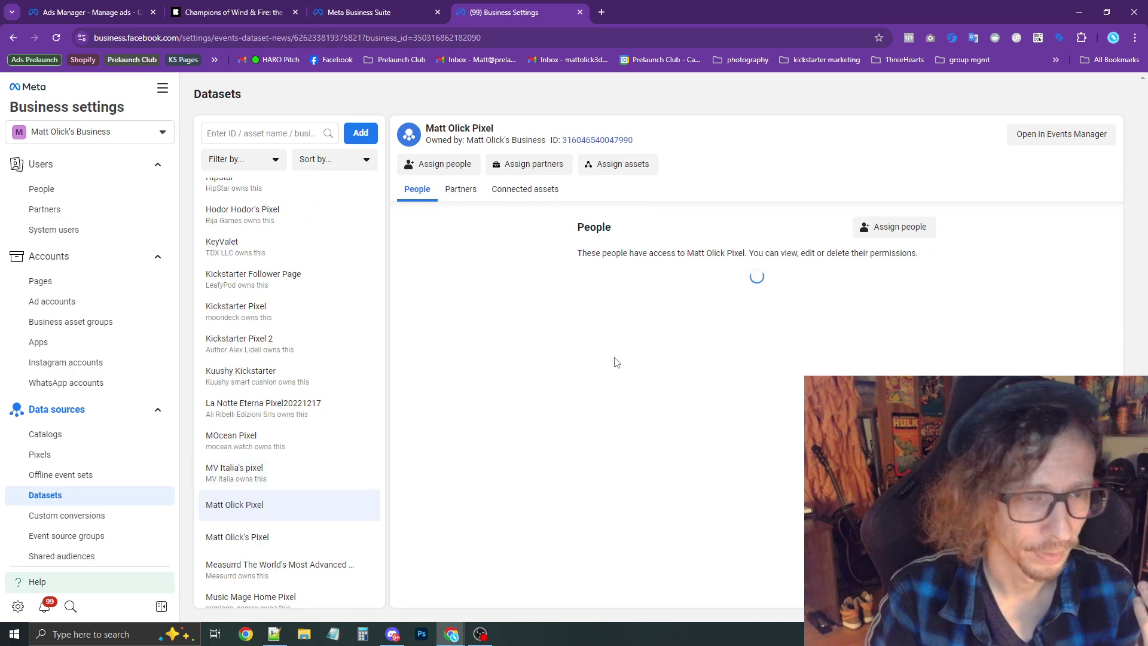
drag(641, 139, 553, 144)
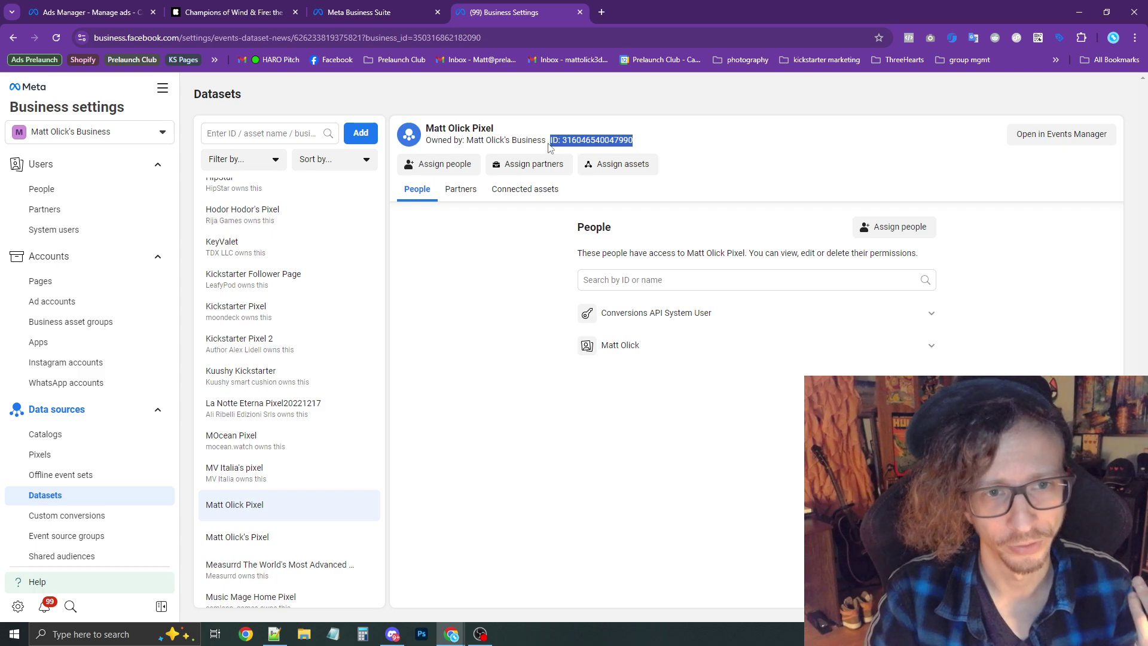
click(590, 144)
Switch to Kickstarter and open the campaign builder of the created project Satzija's Tome of Hags - A Witchcraft Compendium
click(603, 13)
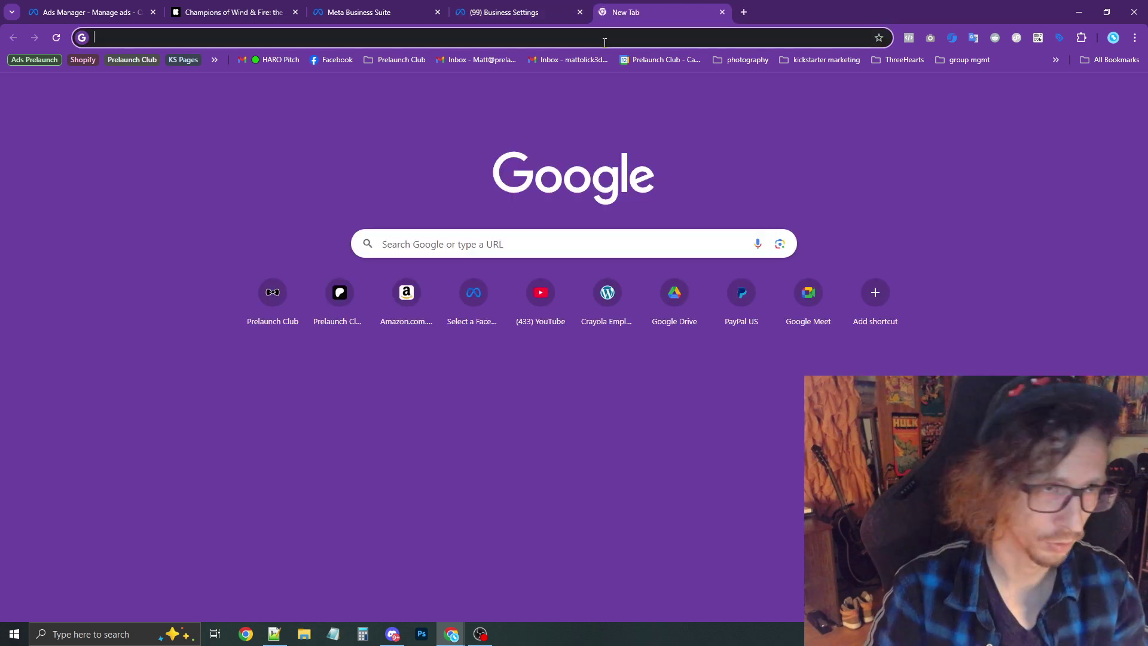
click(724, 13)
click(243, 7)
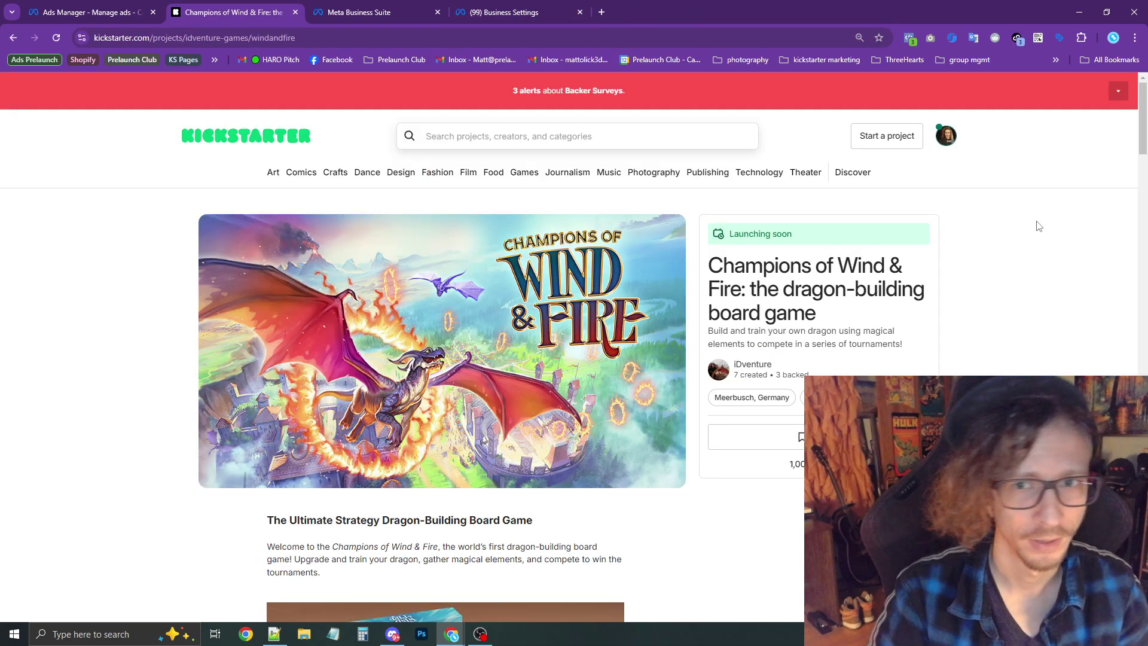
click(945, 137)
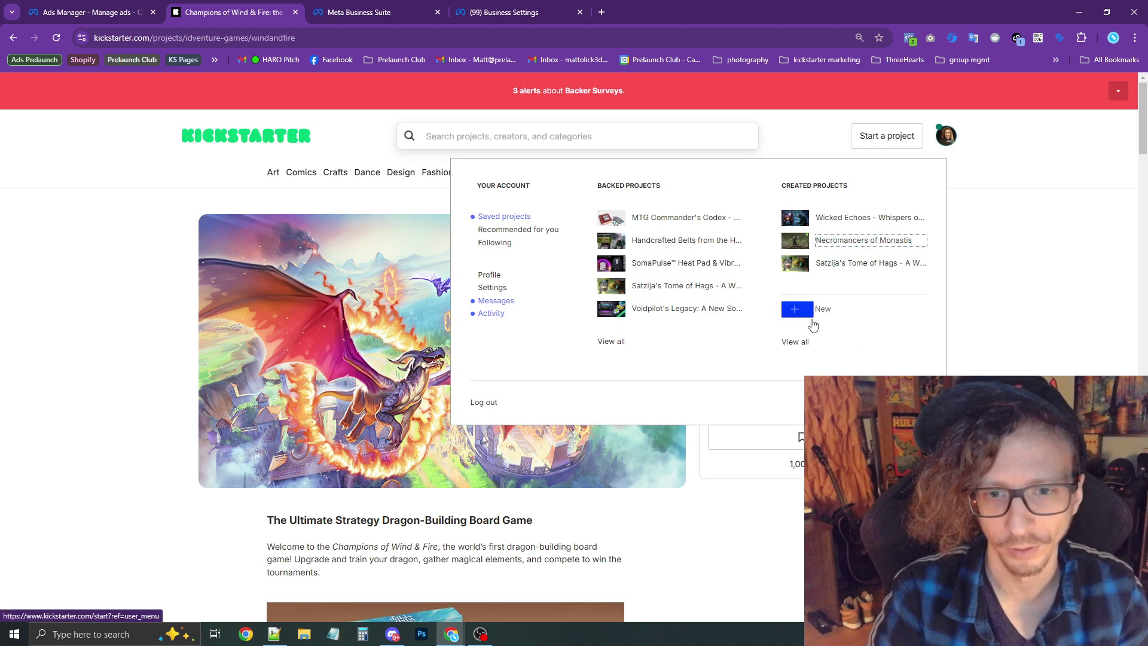
click(859, 267)
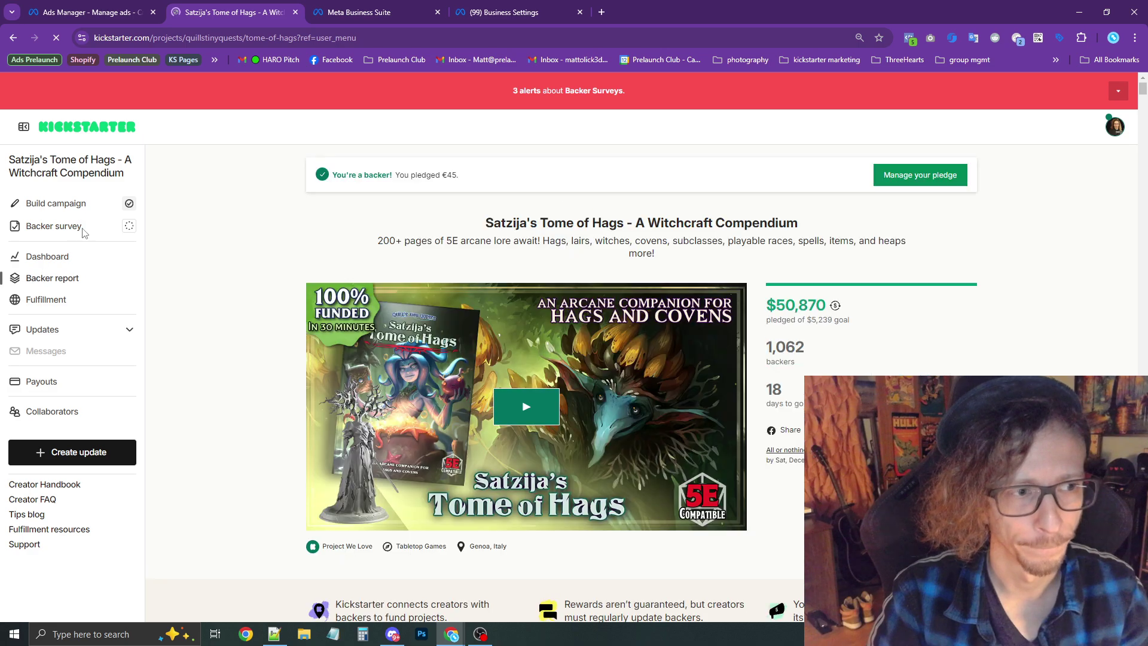
click(52, 204)
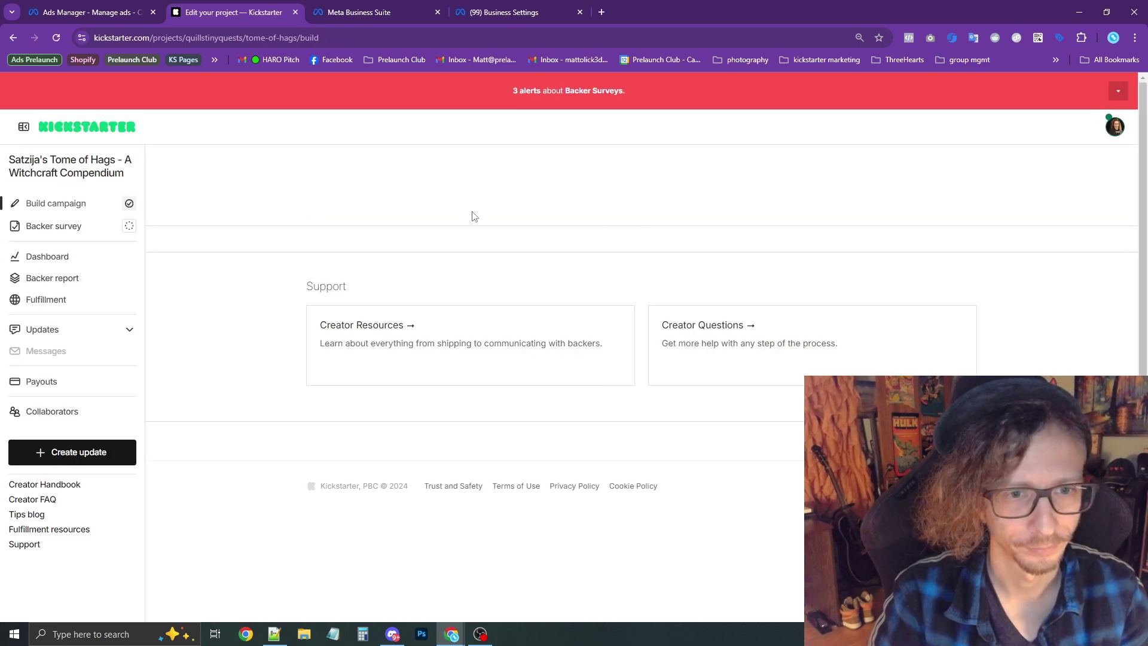
Examine the Meta Pixel ID and Conversions API Access Token fields in the project's Promotion settings, and exit the editor
scroll(451, 281, down, 9)
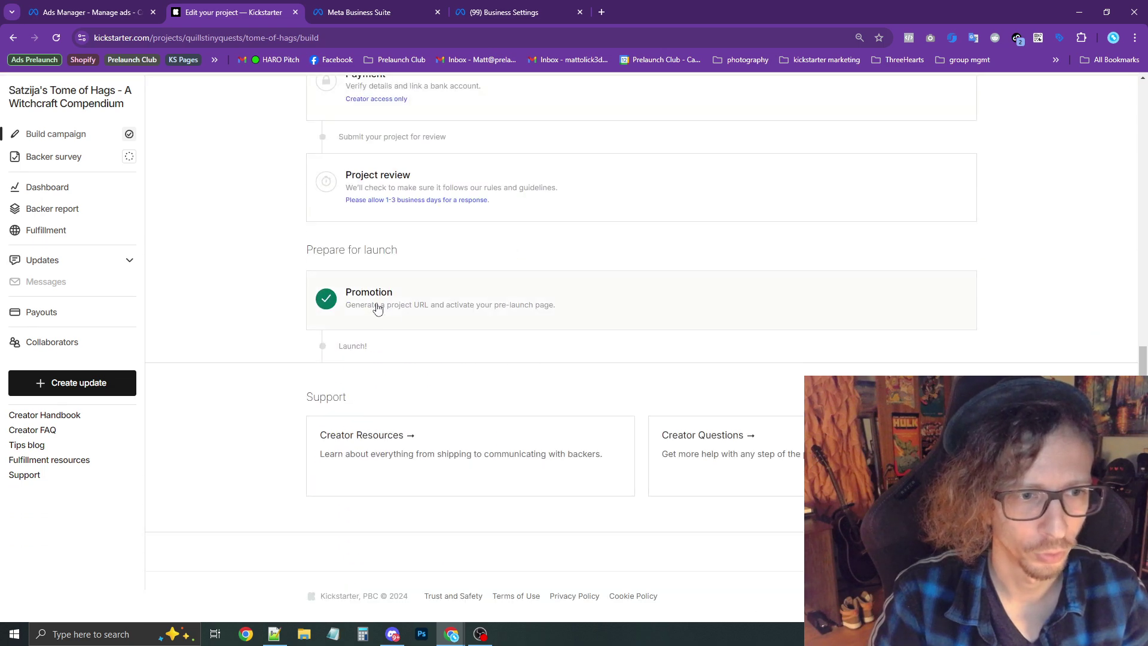
click(422, 305)
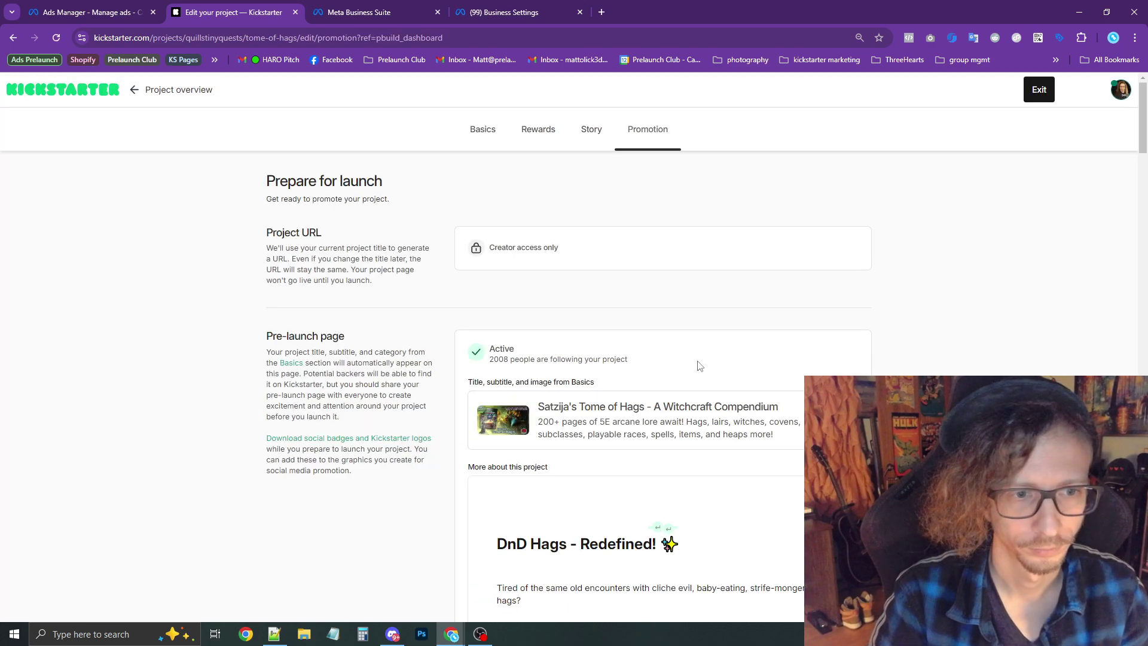
scroll(517, 270, down, 20)
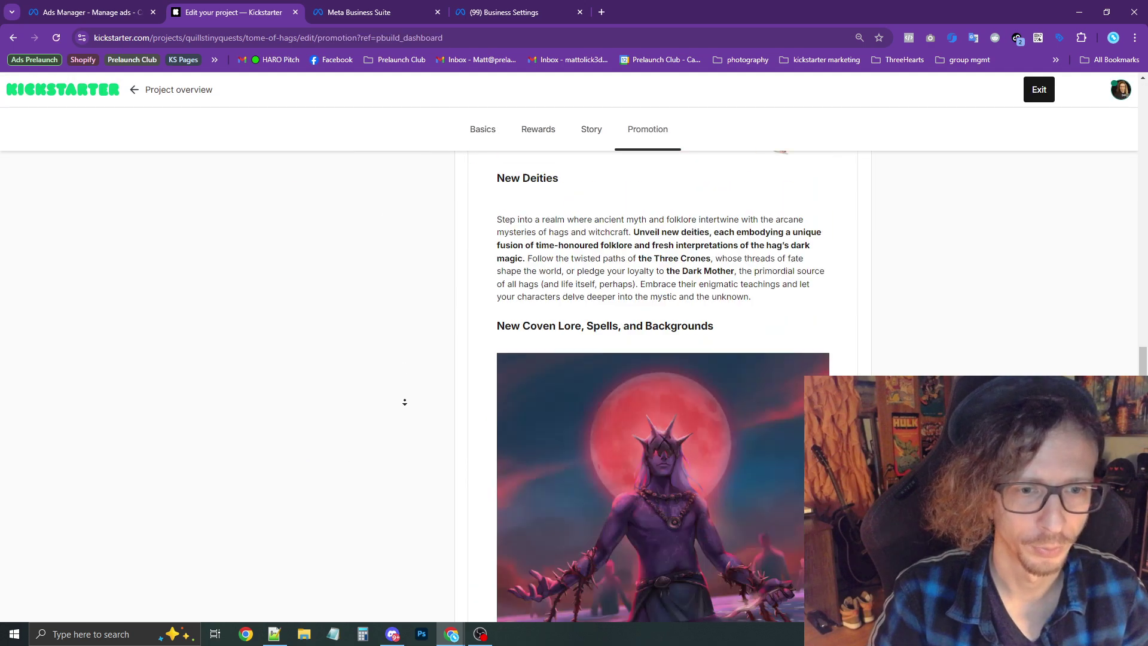
scroll(402, 395, up, 3)
scroll(402, 395, down, 2)
drag(264, 286, 476, 329)
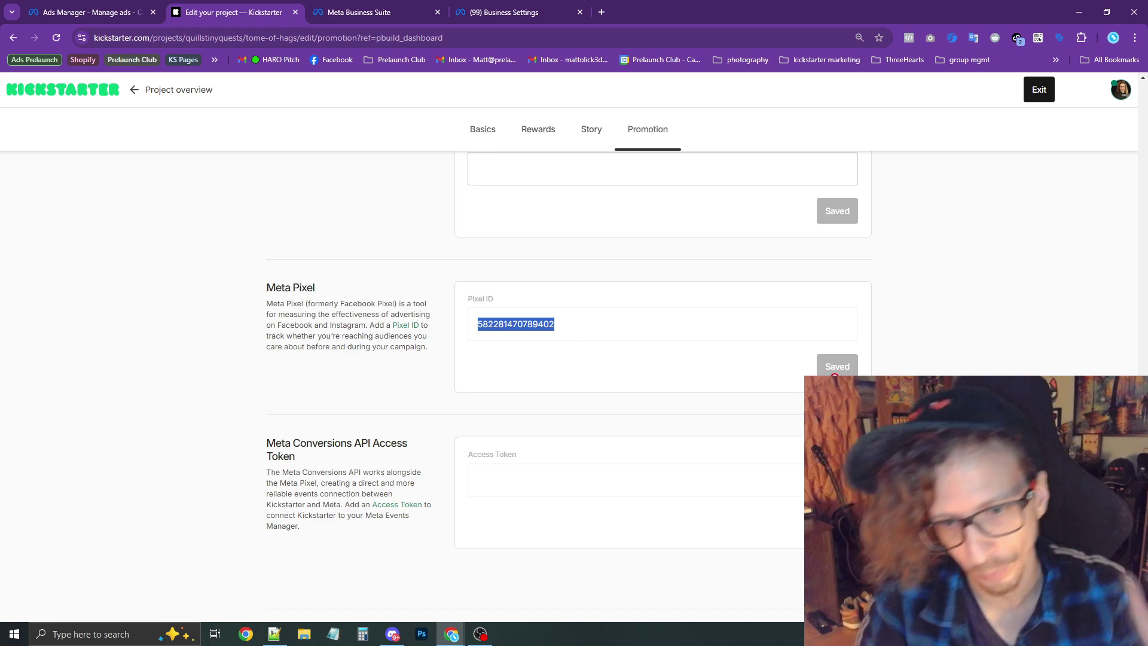
click(1029, 97)
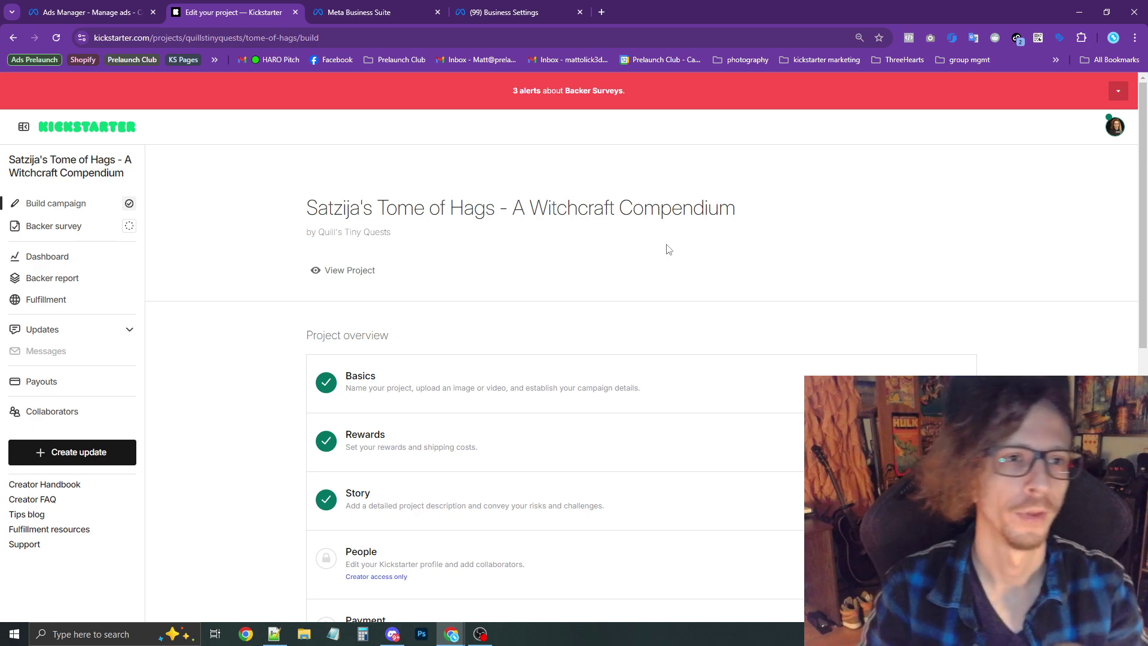
Return to the ad accounts in Business settings, preview opening the selected account in Ads Manager, and close the page it opens
click(487, 13)
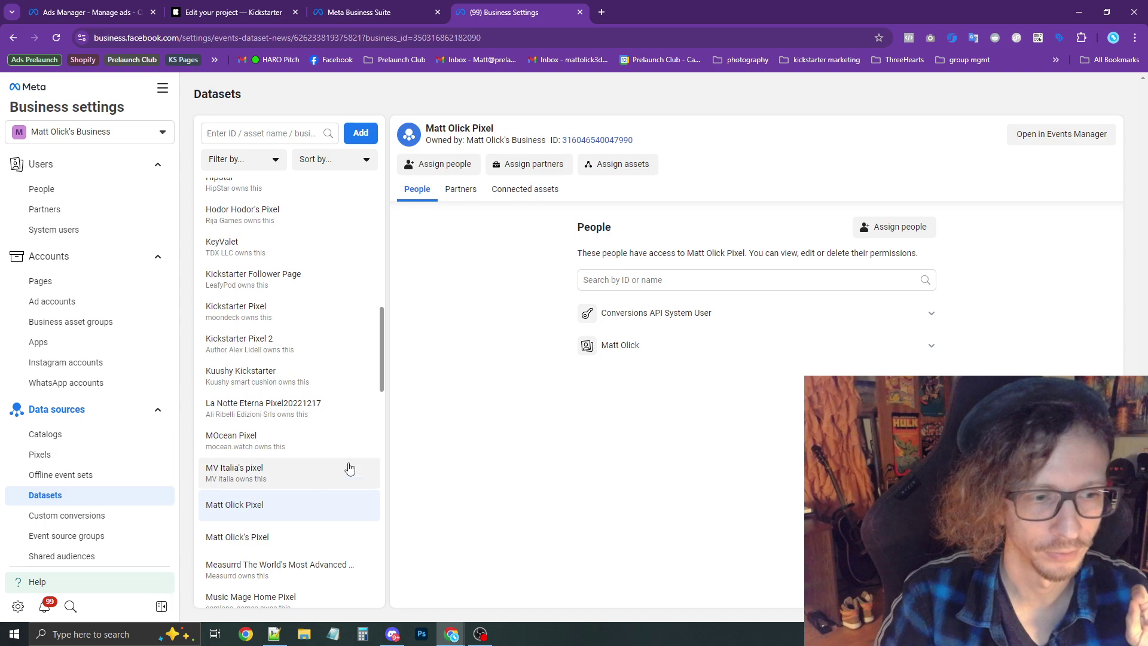
click(73, 305)
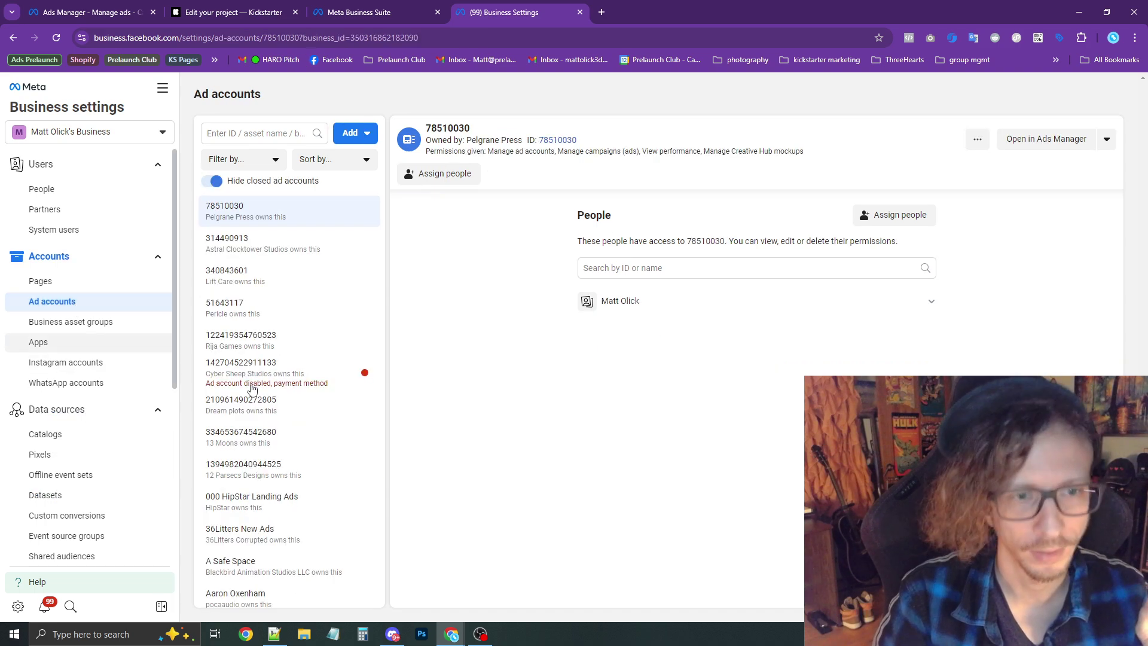
click(1056, 142)
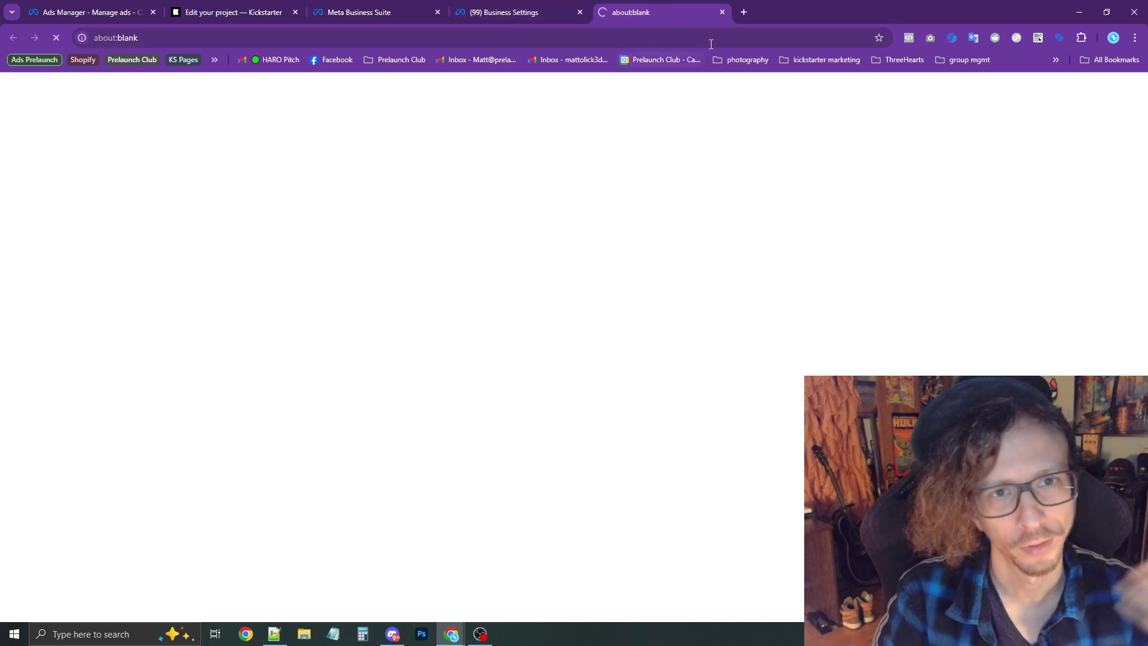
middle_click(682, 15)
Visit adsmanager.facebook.com in a new browser tab to view the campaigns page, and close that tab
click(610, 12)
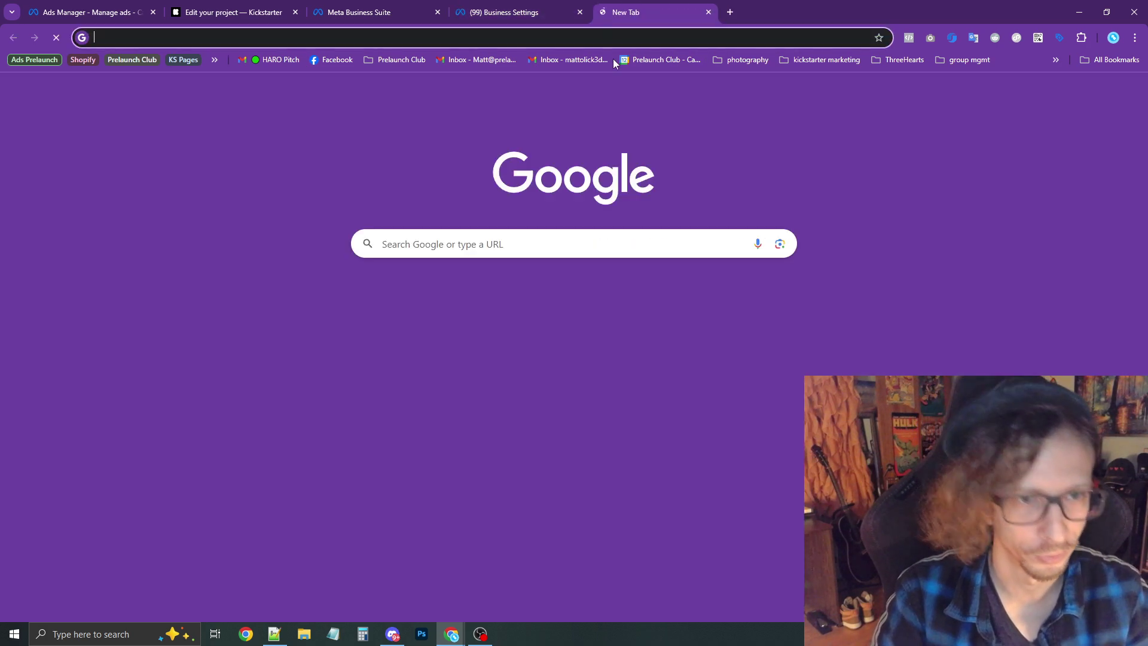
text(adsmanager.facebook.com)
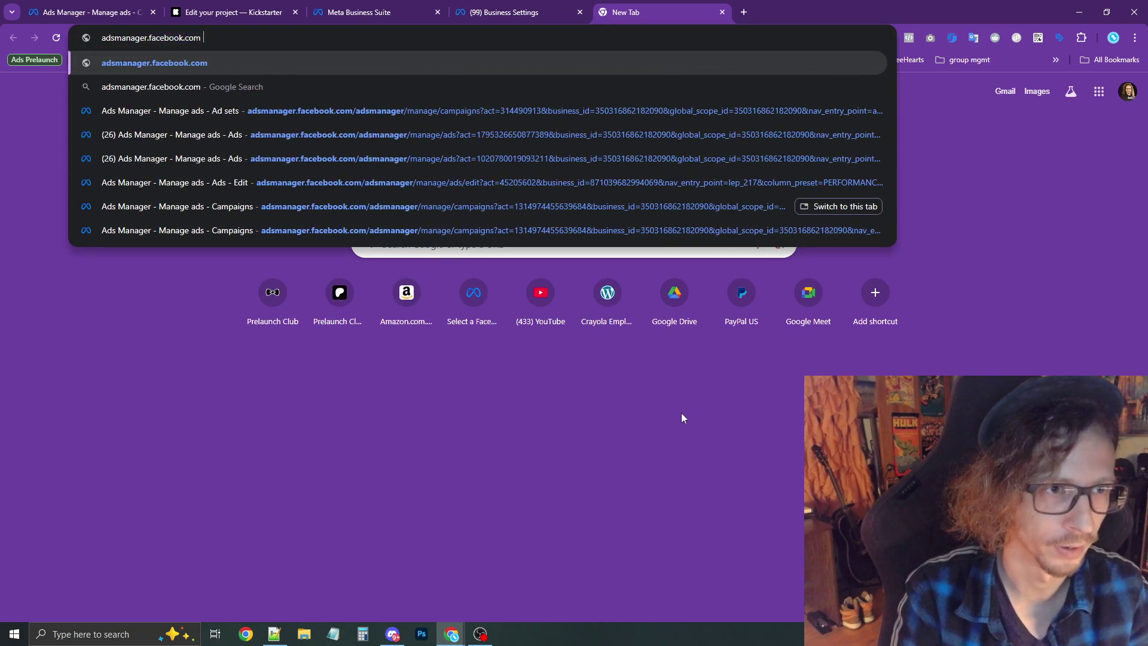
key(Return)
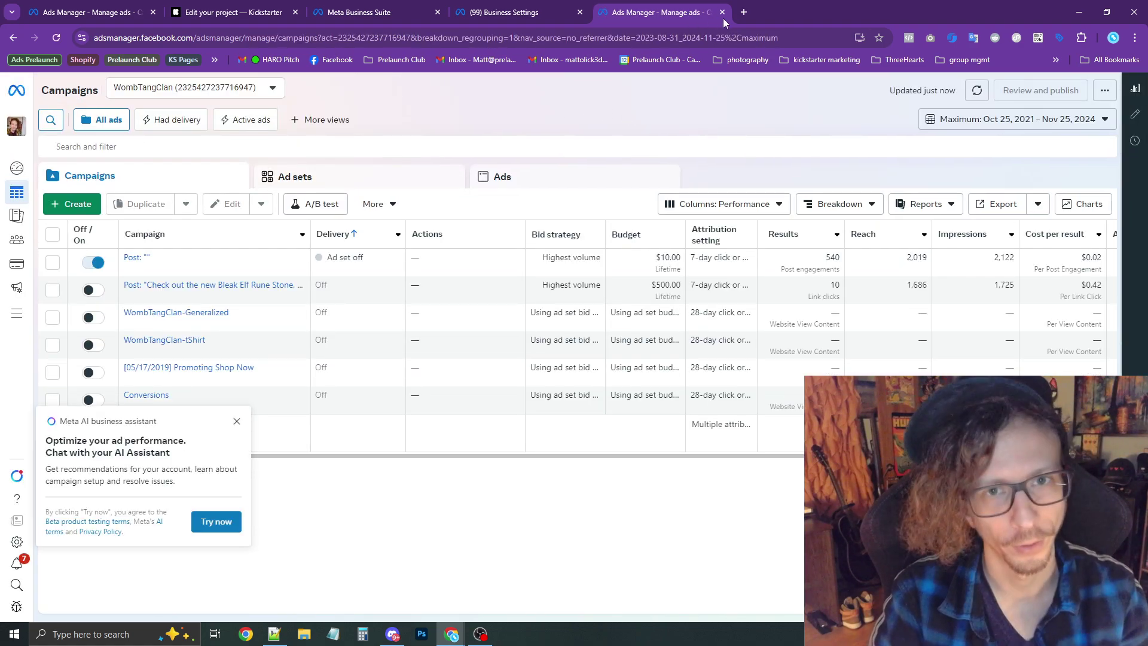
click(723, 12)
Switch to the existing Ads Manager page, go from all tools to Events Manager, and open its Data Sources
click(96, 12)
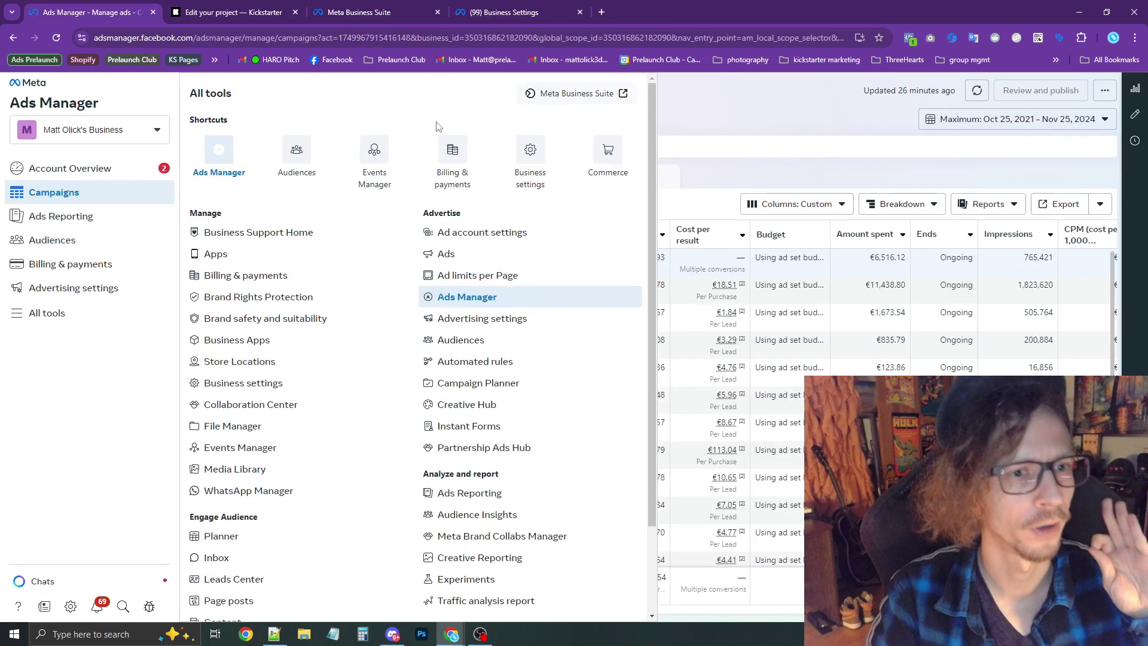
click(755, 95)
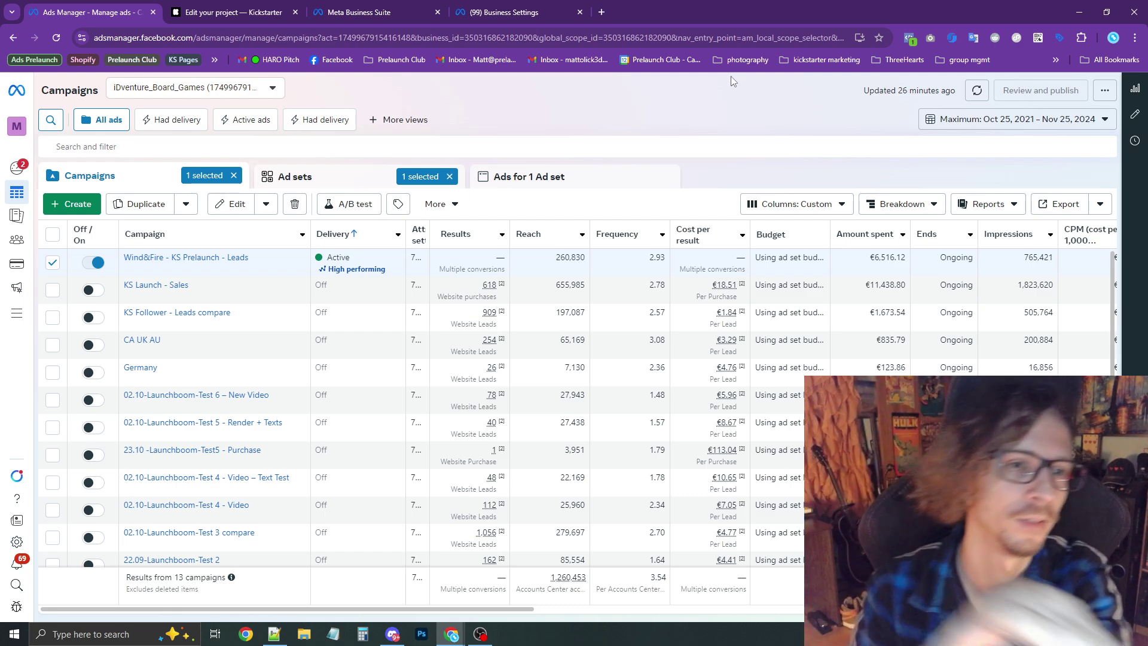
mouse_move(24, 263)
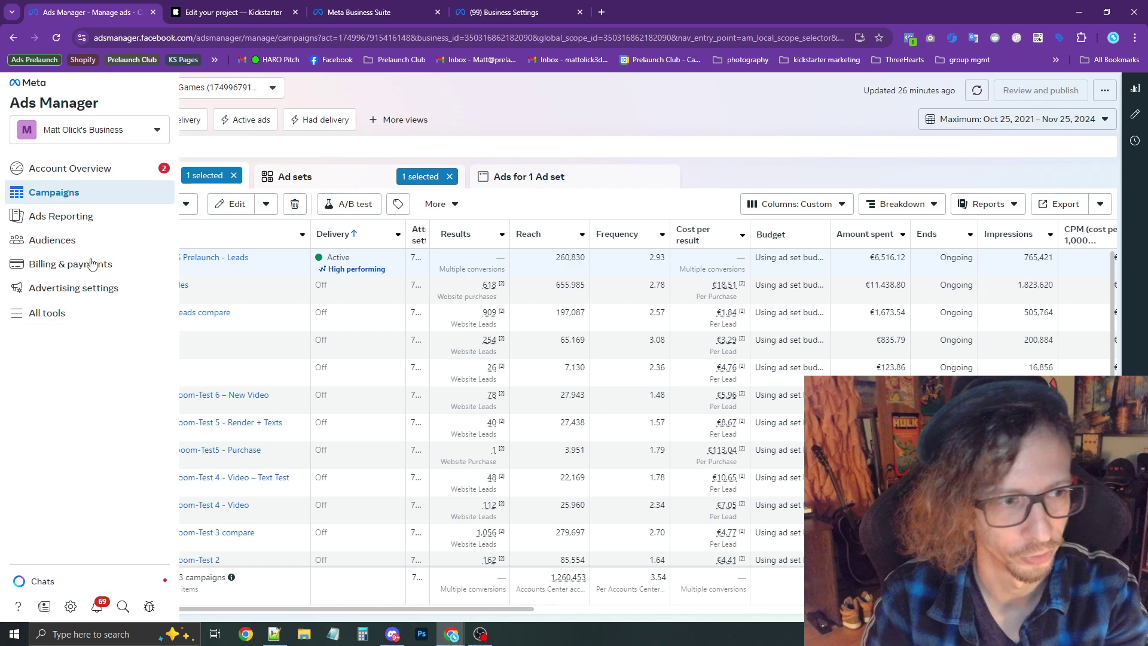
click(56, 313)
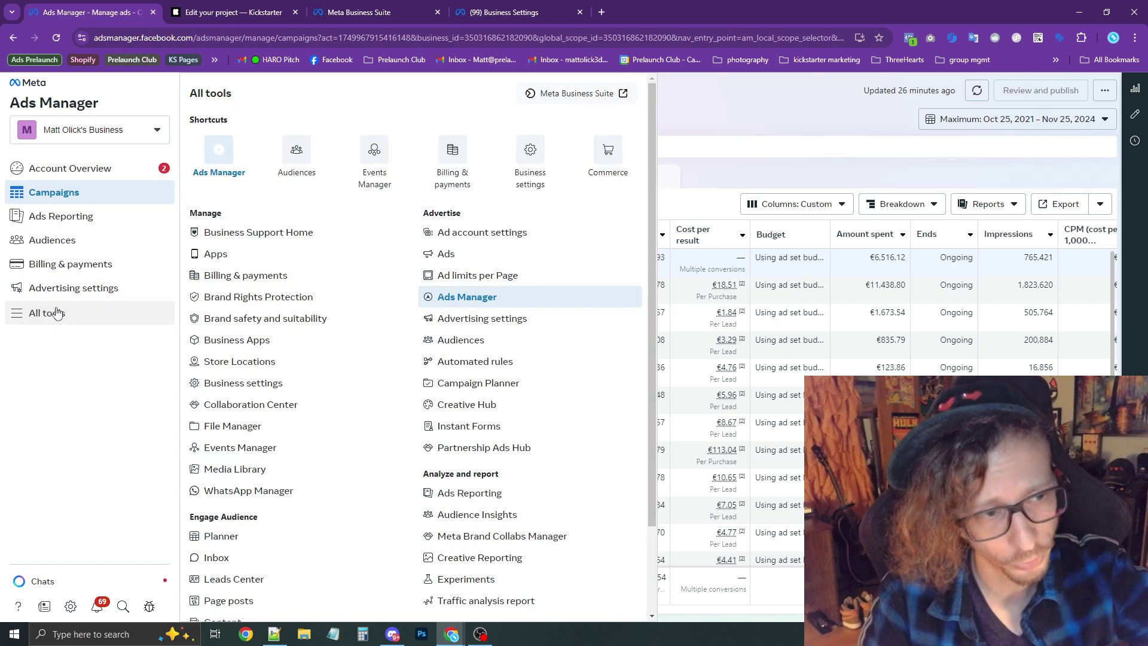
click(374, 167)
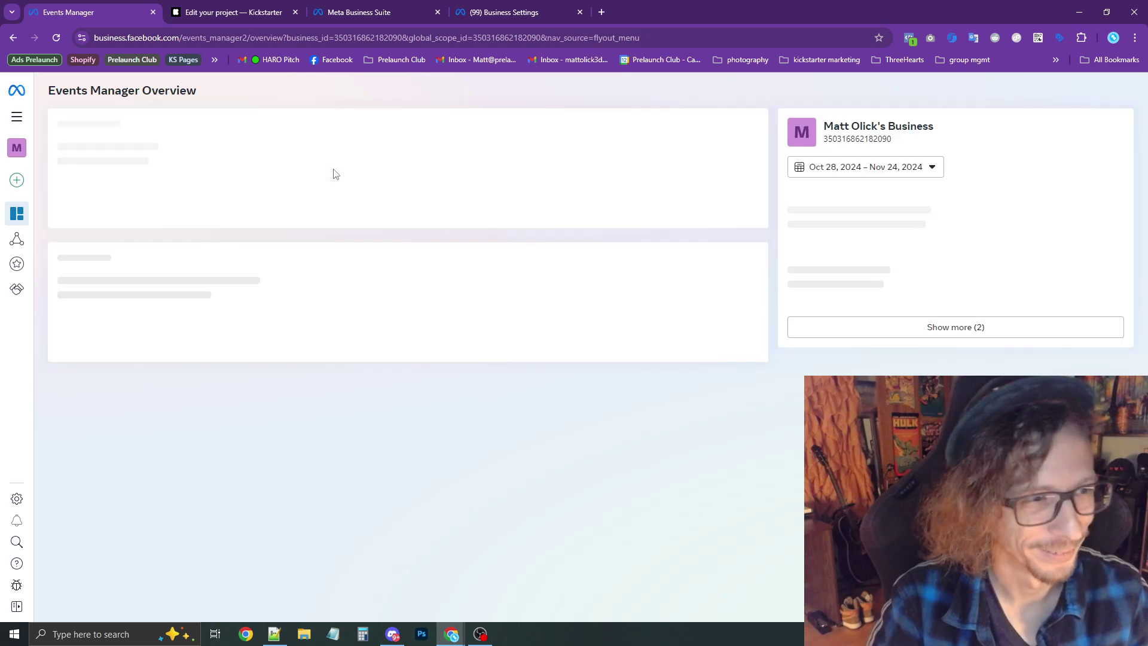
mouse_move(18, 239)
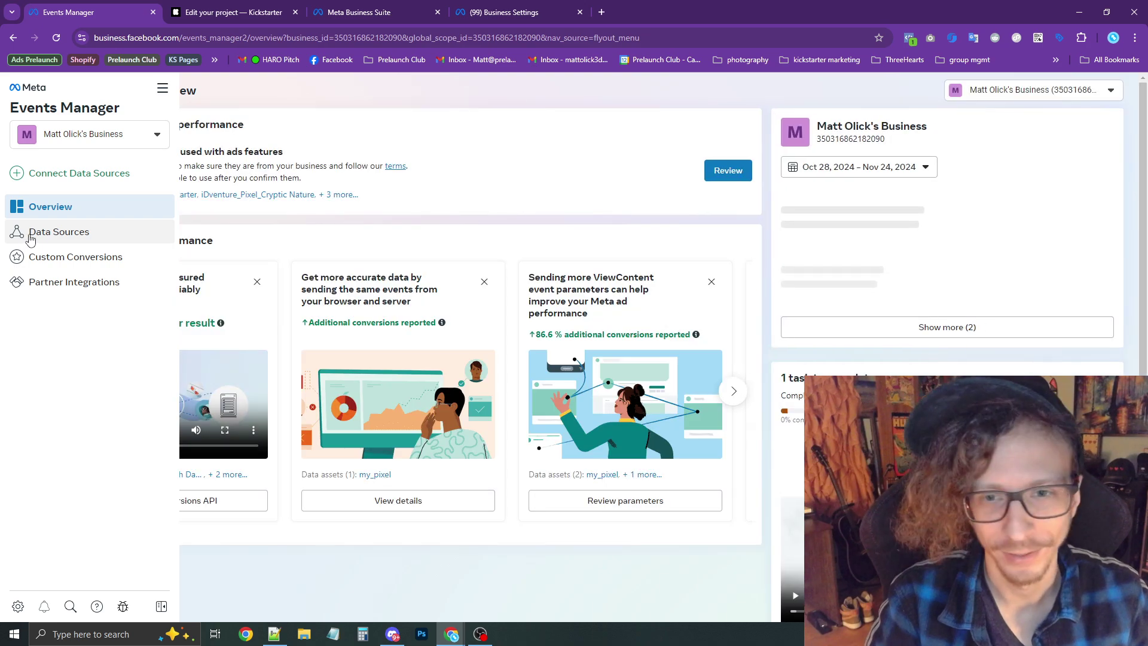
click(30, 238)
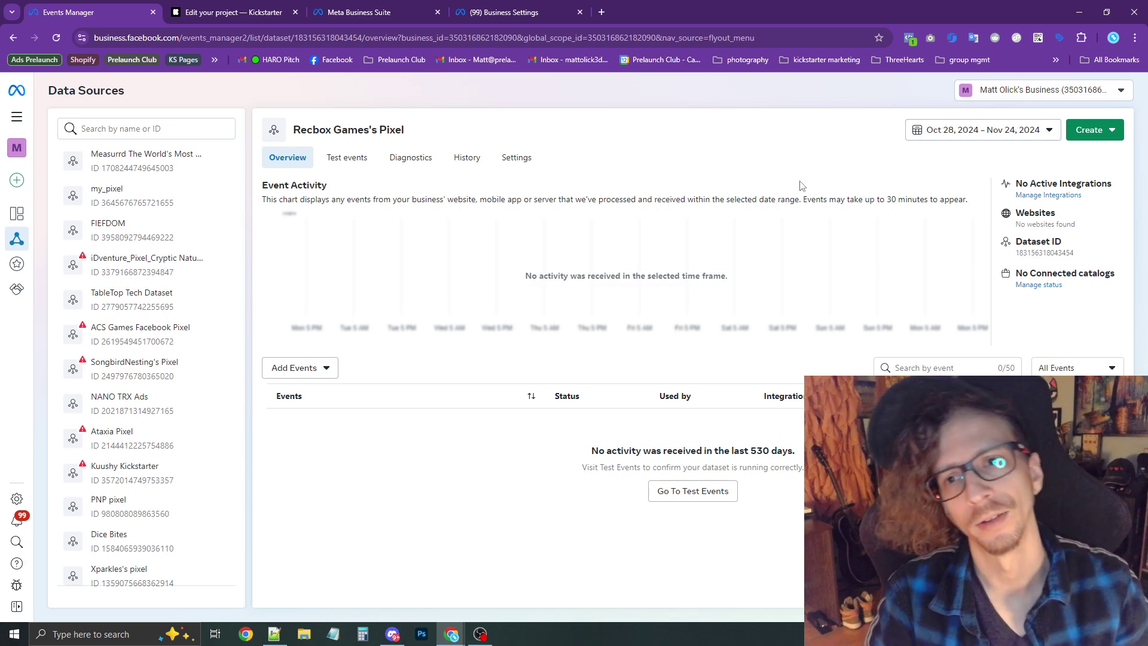
Switch the data sources to the iDventure_Board_Games ad account and view its Wind&Fire dataset
click(995, 100)
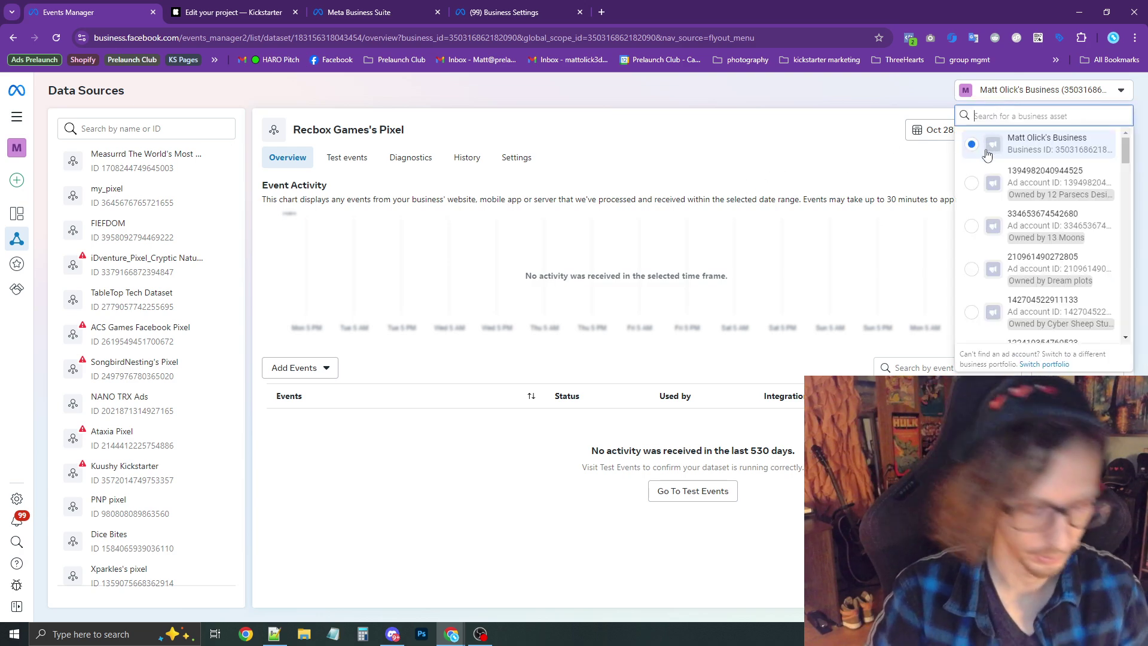
text(idven)
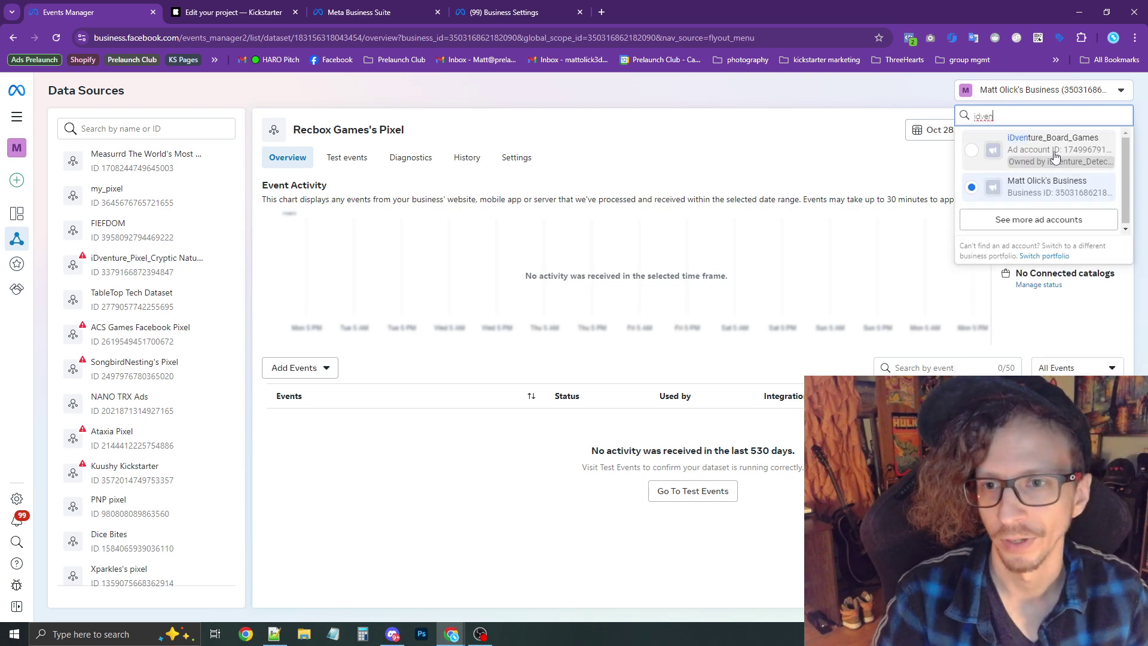
click(1053, 152)
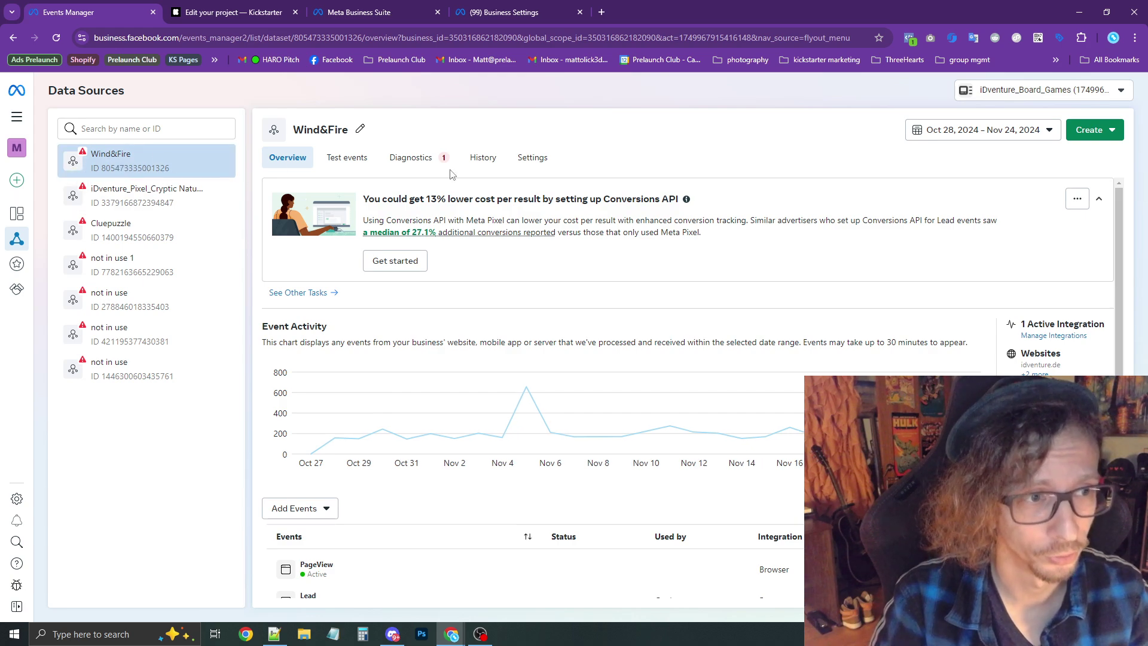
drag(170, 169, 124, 168)
click(463, 137)
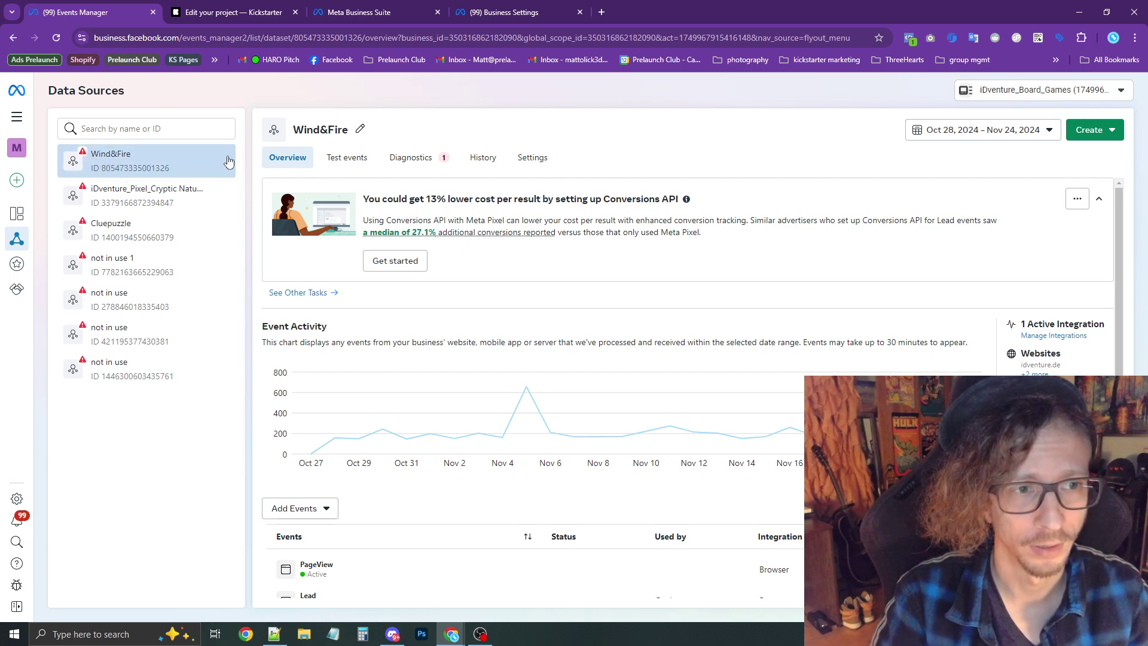
Open the Wind&Fire dataset's settings, review automatic advanced matching and event setup, and open the event setup tool
double_click(531, 159)
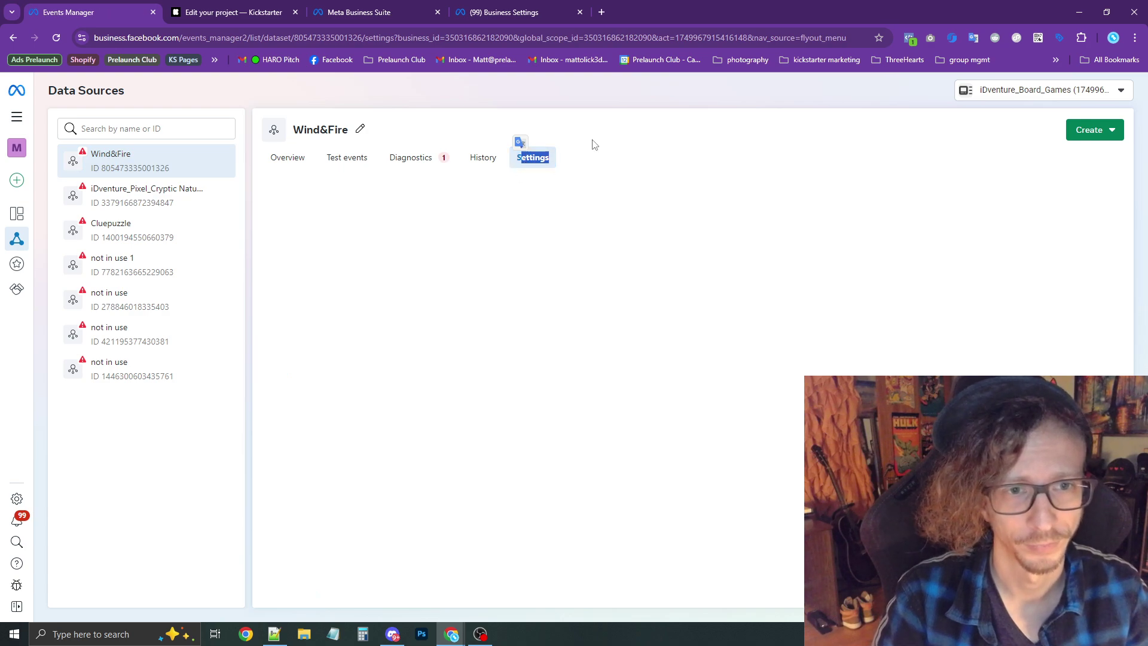
scroll(719, 240, down, 13)
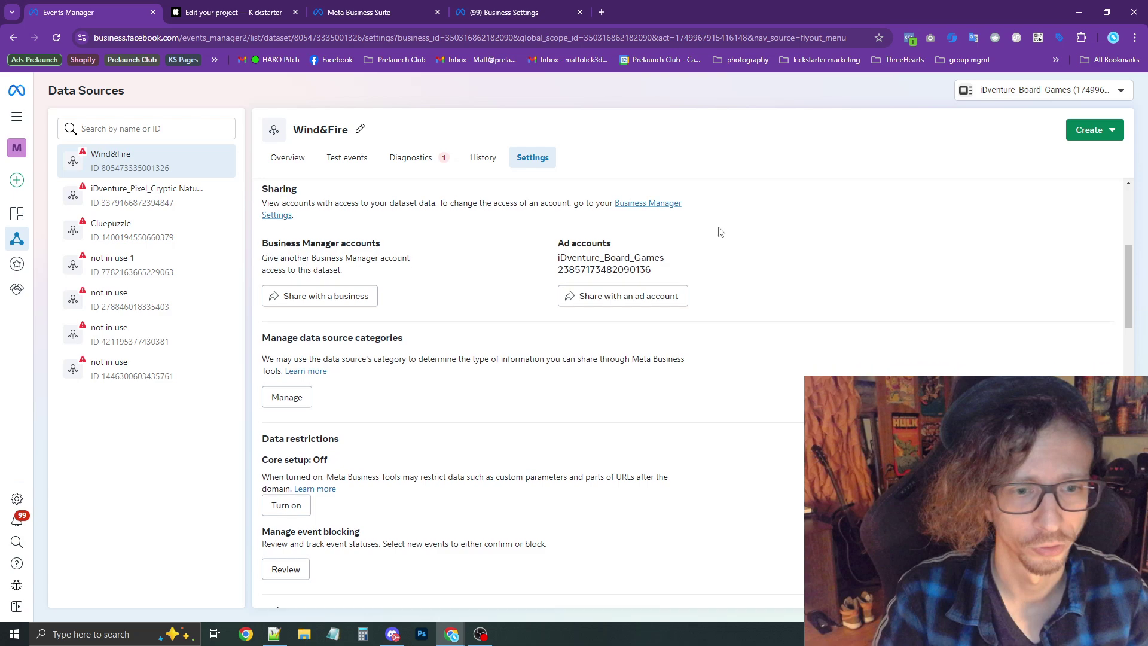
scroll(538, 233, up, 2)
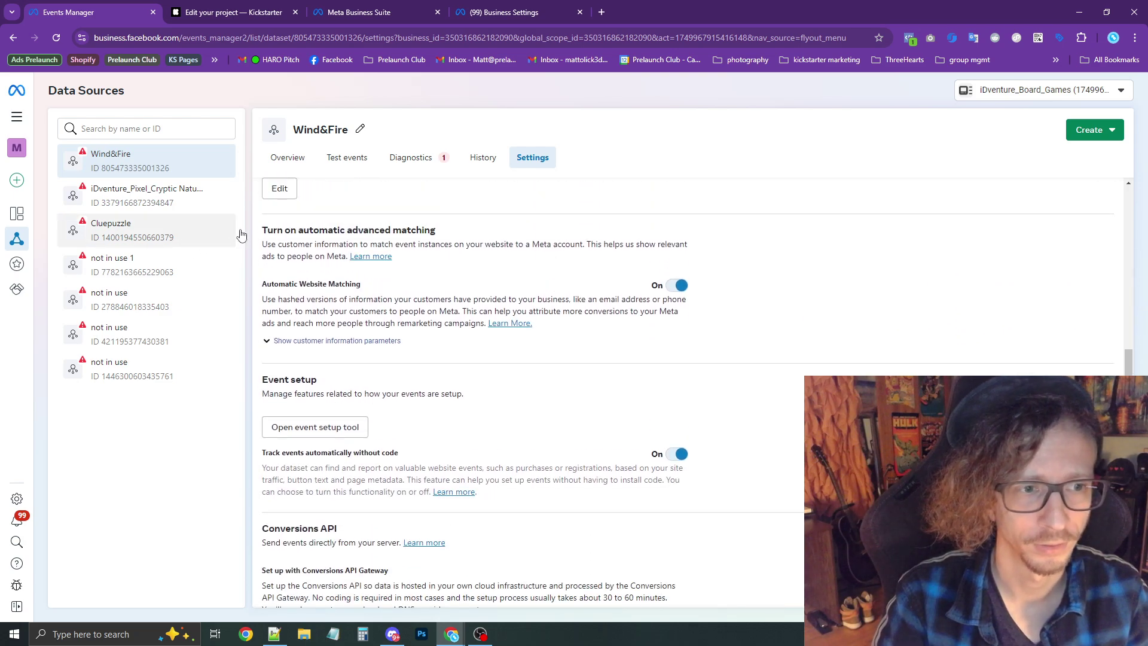
drag(267, 230, 460, 236)
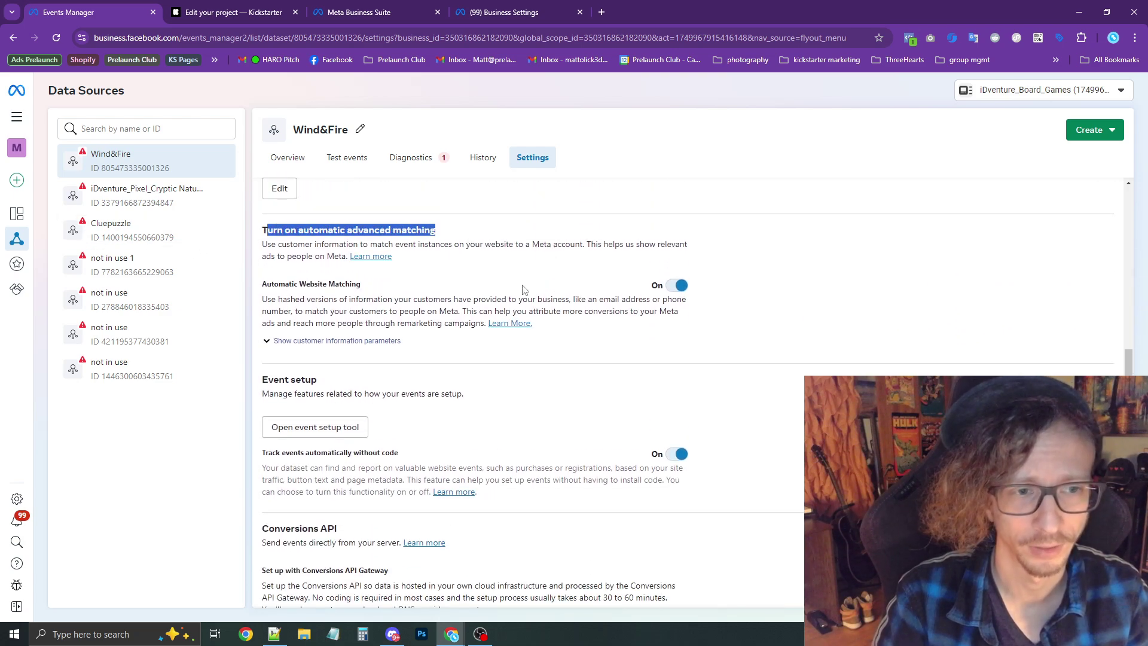
click(658, 285)
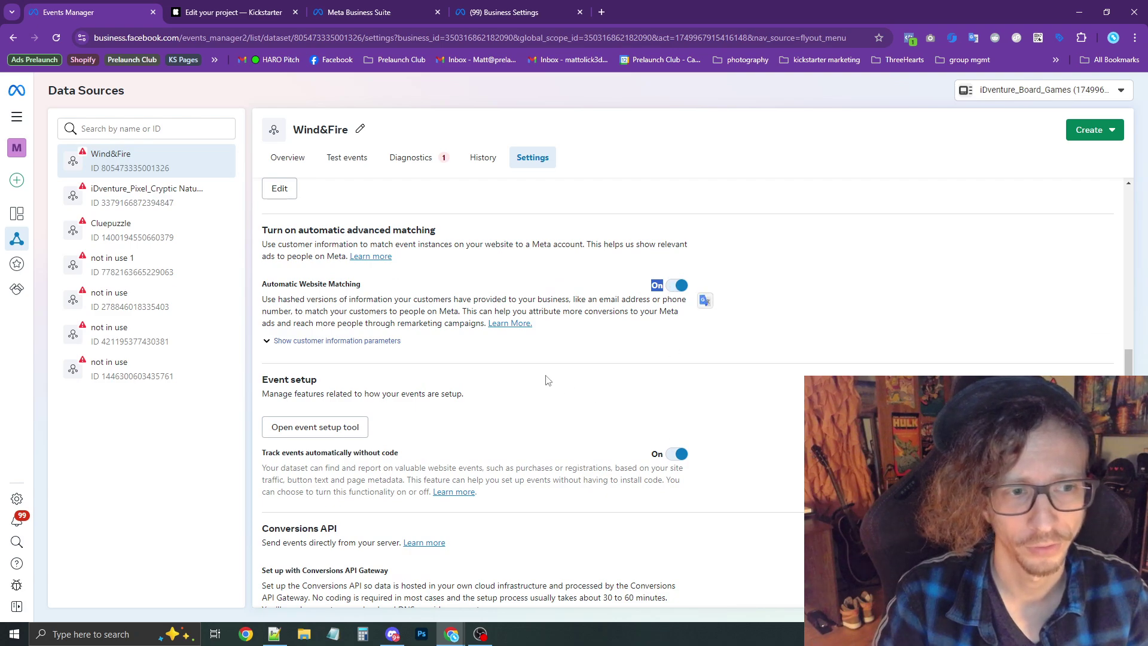
drag(263, 384, 374, 392)
click(374, 393)
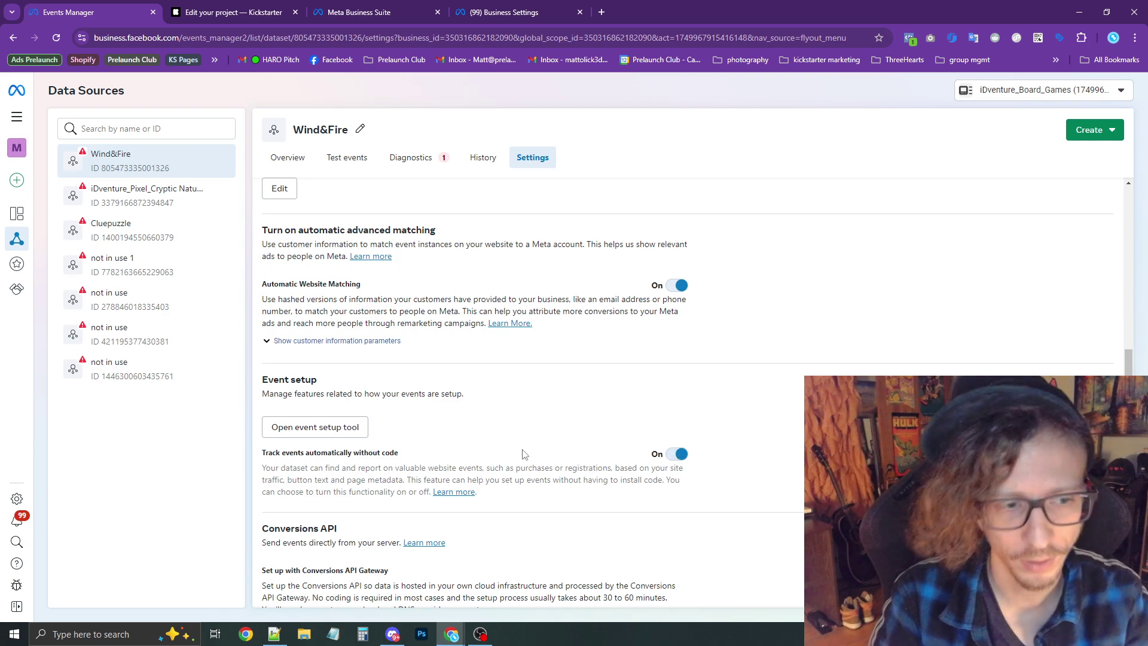
click(361, 429)
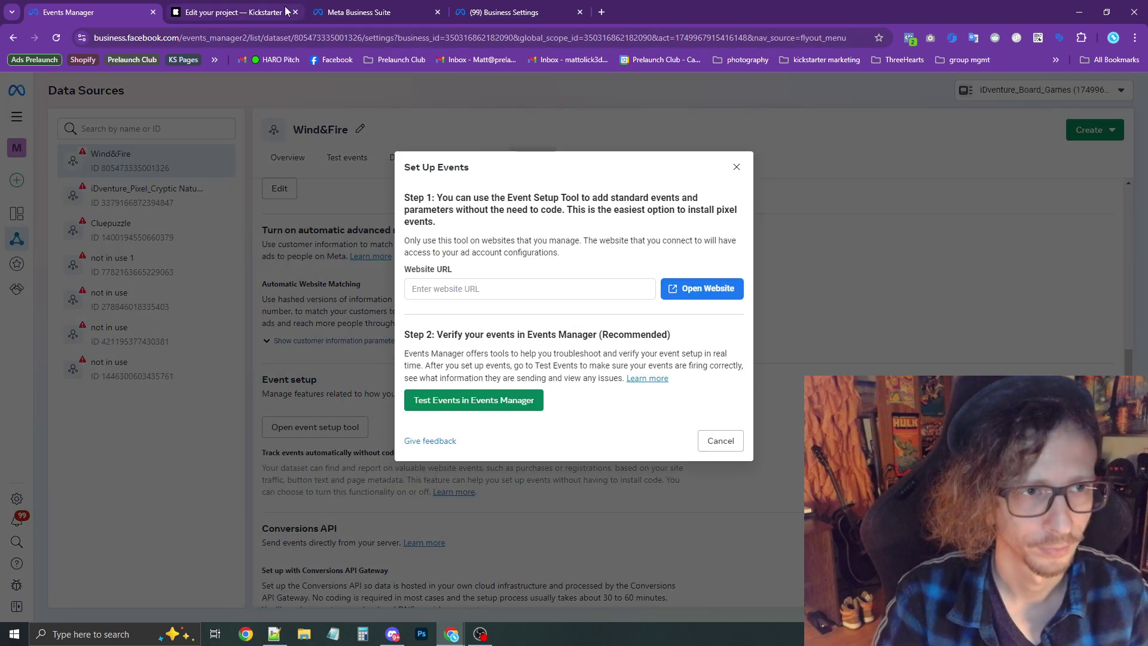
Switch to the Kickstarter page and return through its history to the Champions of Wind & Fire prelaunch page
click(230, 12)
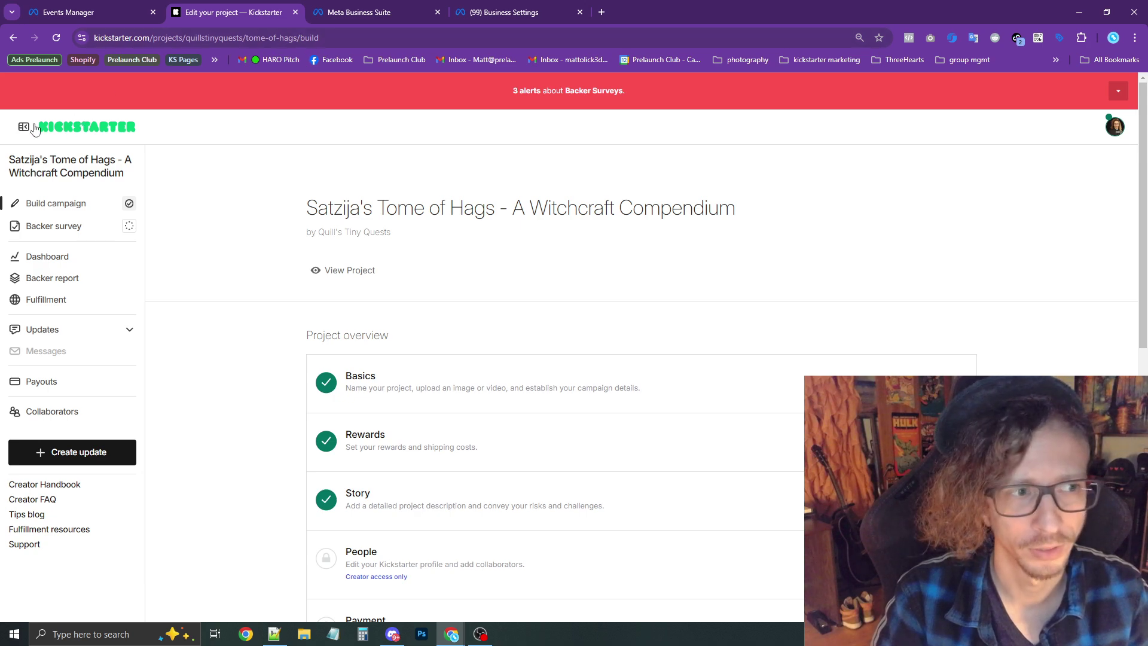
click(1111, 139)
click(12, 39)
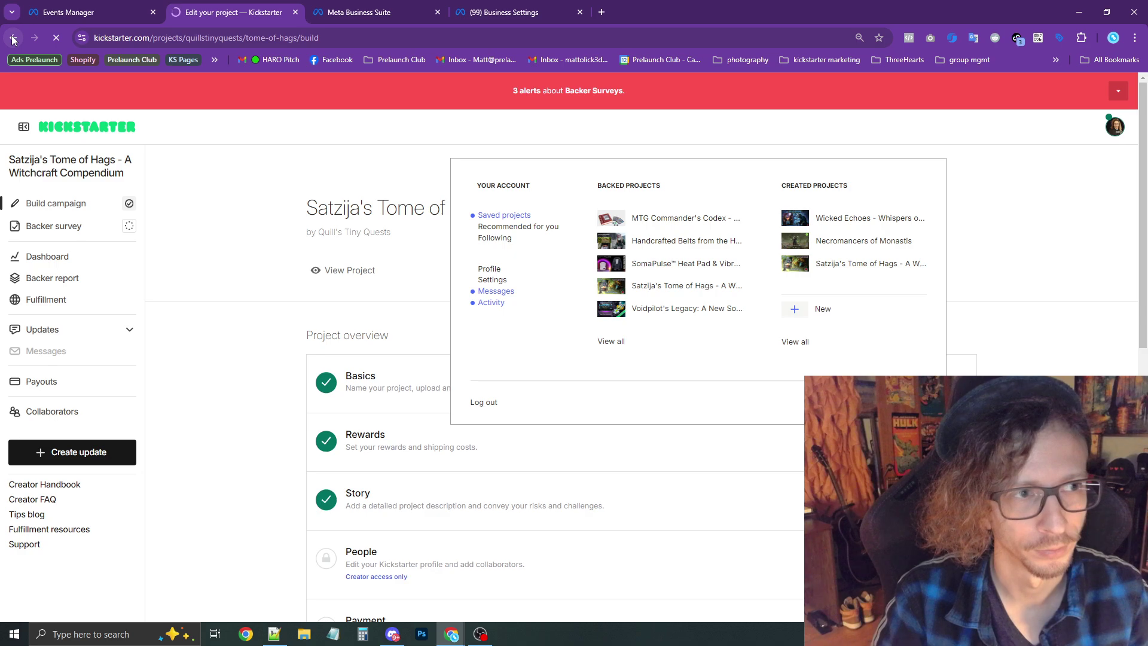
right_click(14, 37)
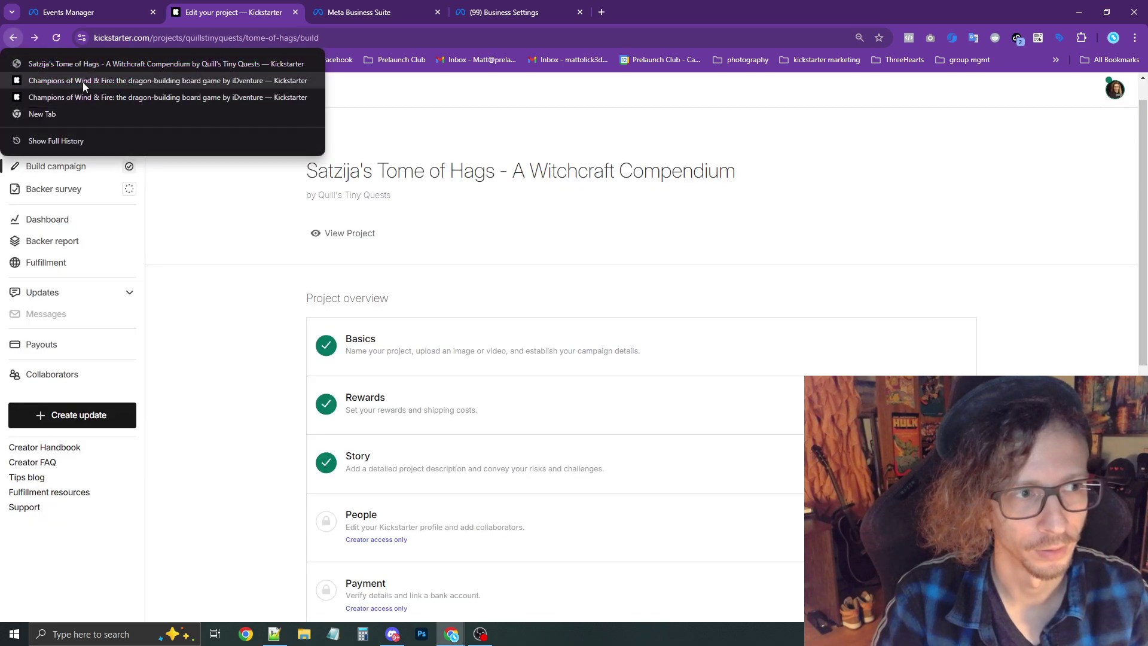
click(82, 81)
Remove the fbclid tracking parameters from the prelaunch page's address and copy the URL ending in windandfire
click(309, 37)
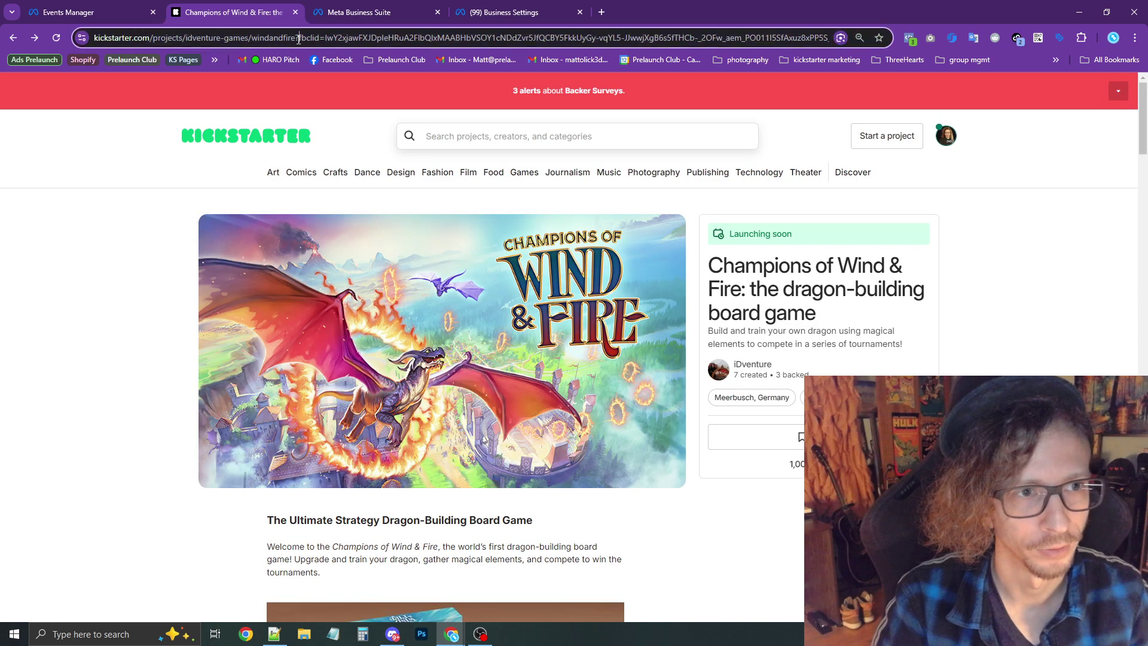
click(293, 37)
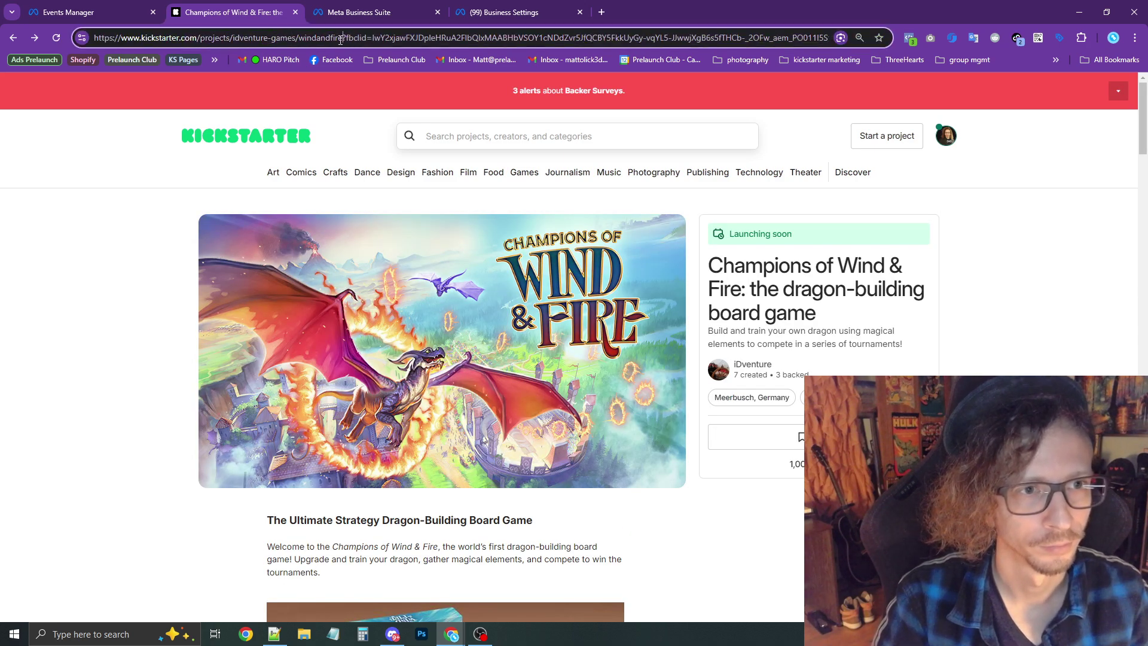
drag(342, 38, 18, 40)
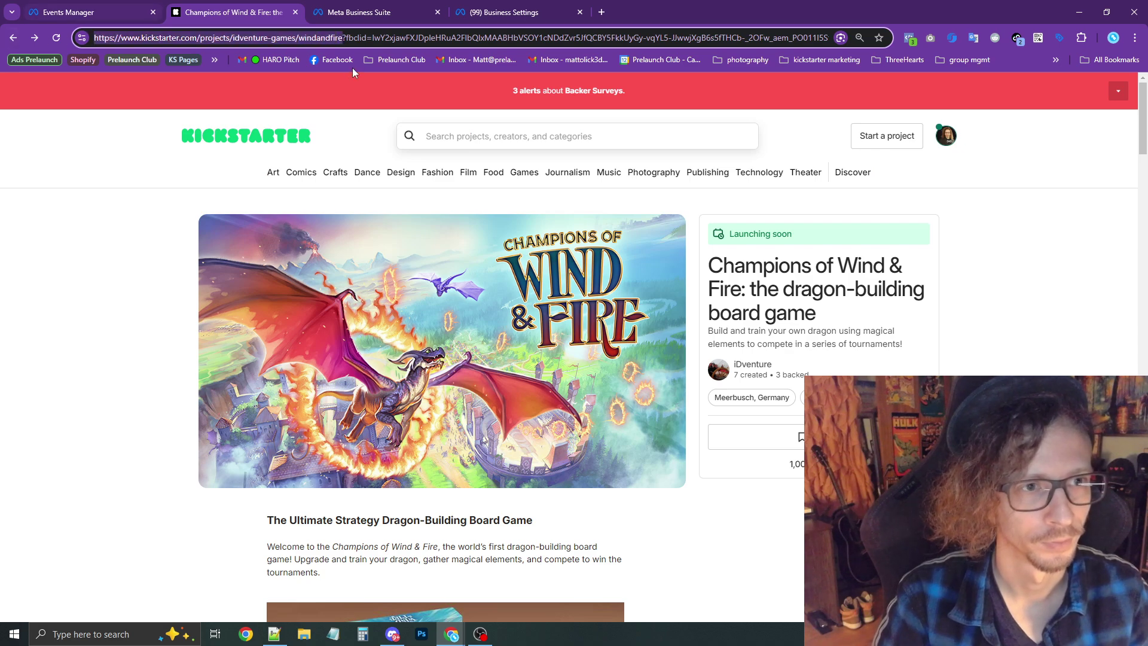
click(342, 37)
key(shift+End)
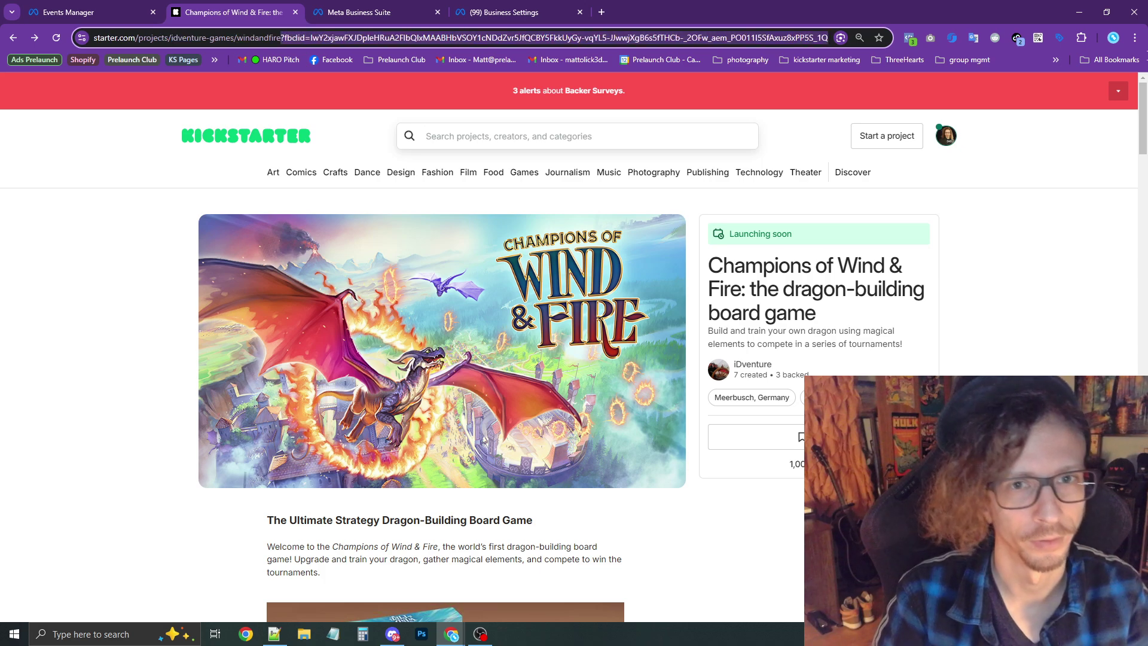
key(Delete)
drag(407, 37, 99, 38)
key(ctrl+c)
click(104, 206)
Open the copied Kickstarter URL from the Set Up Events dialog in Events Manager, and move the Meta Event Setup Tool panel below the page header
click(119, 8)
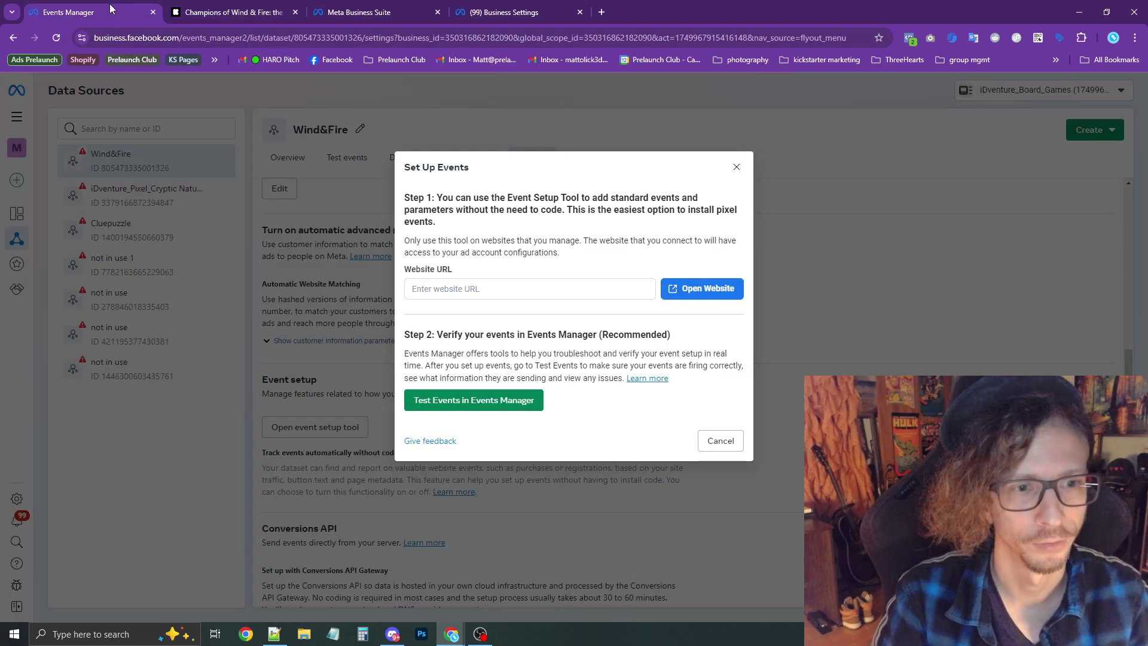
click(424, 296)
key(ctrl+v)
click(726, 297)
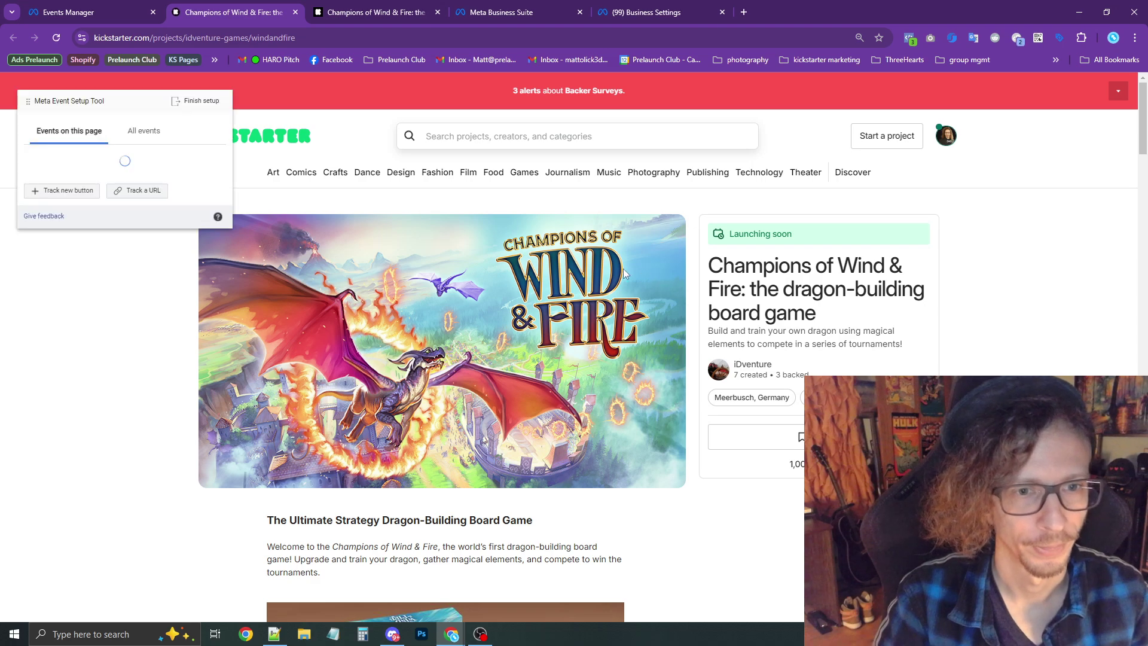
drag(59, 99, 128, 110)
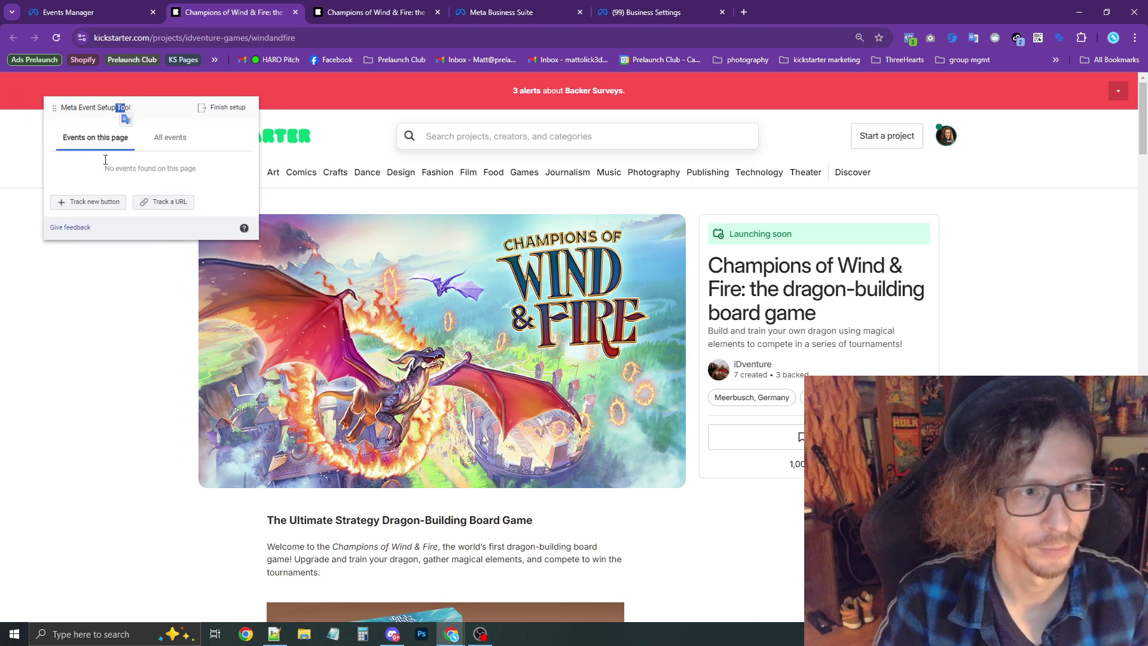
click(137, 107)
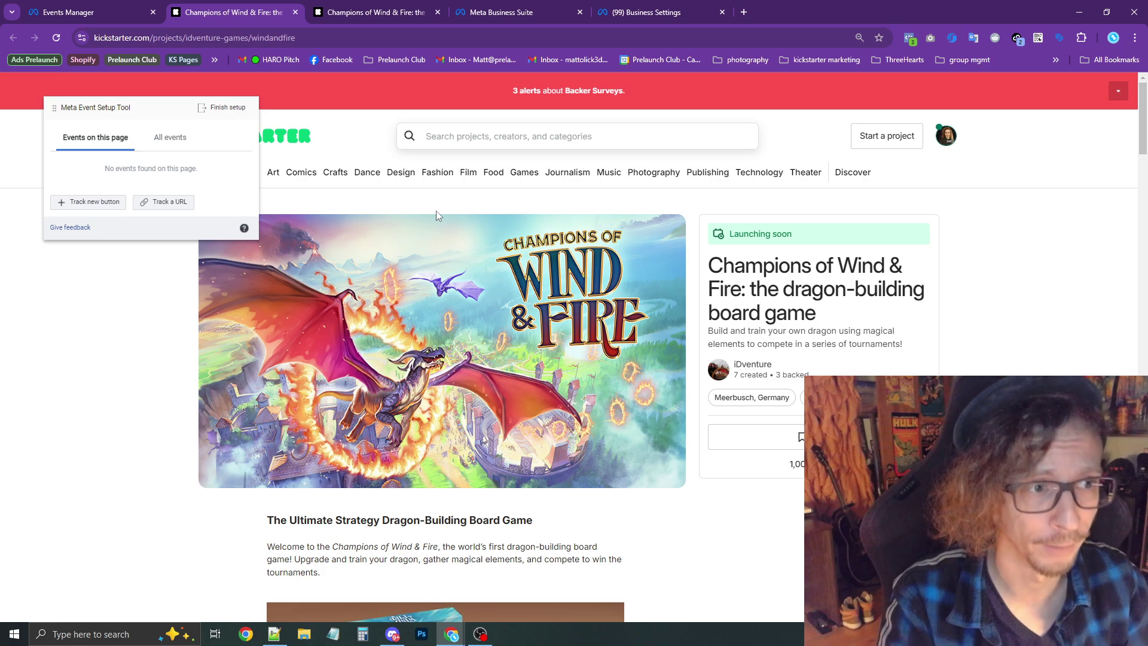
drag(157, 110, 173, 231)
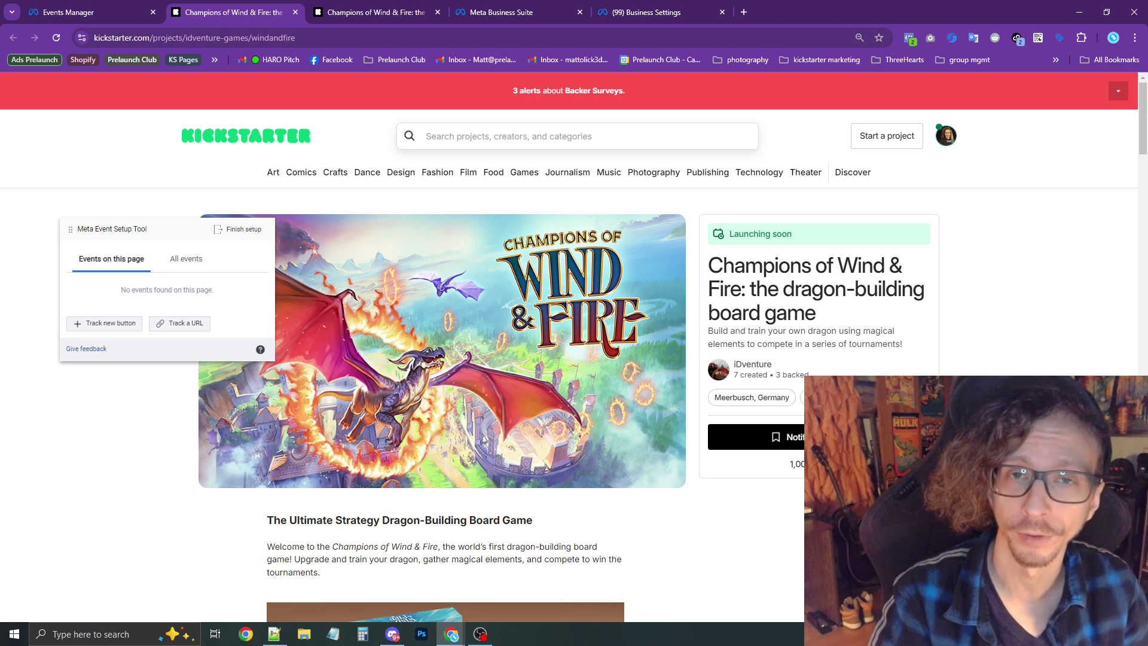
Examine the pixels and Lead event details found on the prelaunch page with Meta Pixel Helper, and close it
click(909, 38)
click(690, 157)
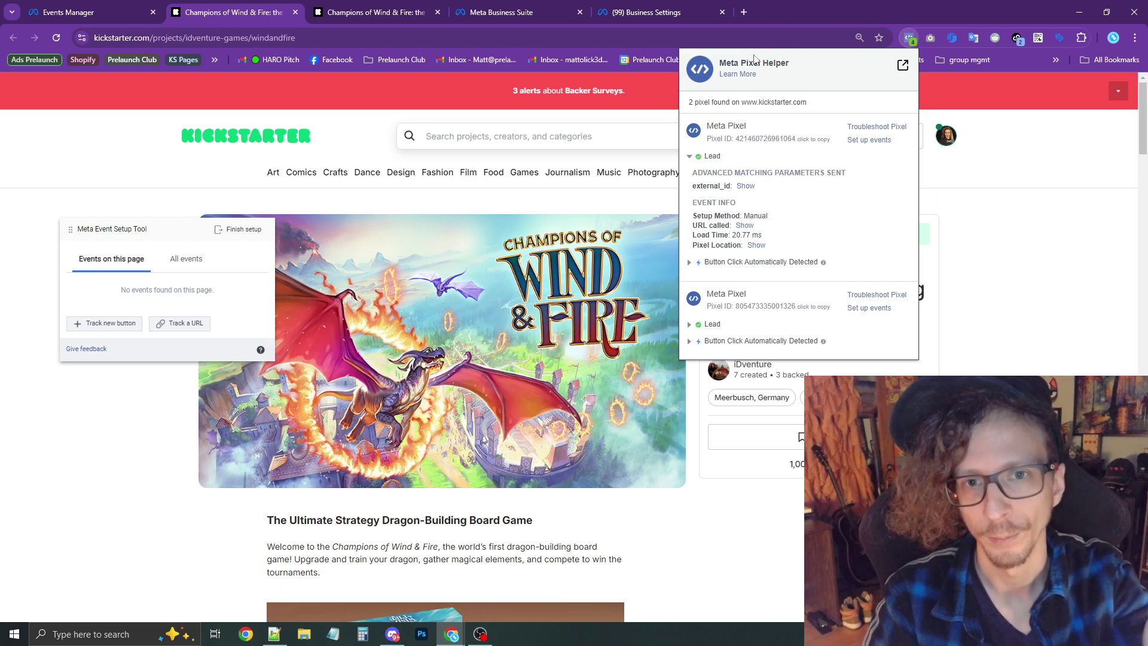
drag(721, 62, 812, 64)
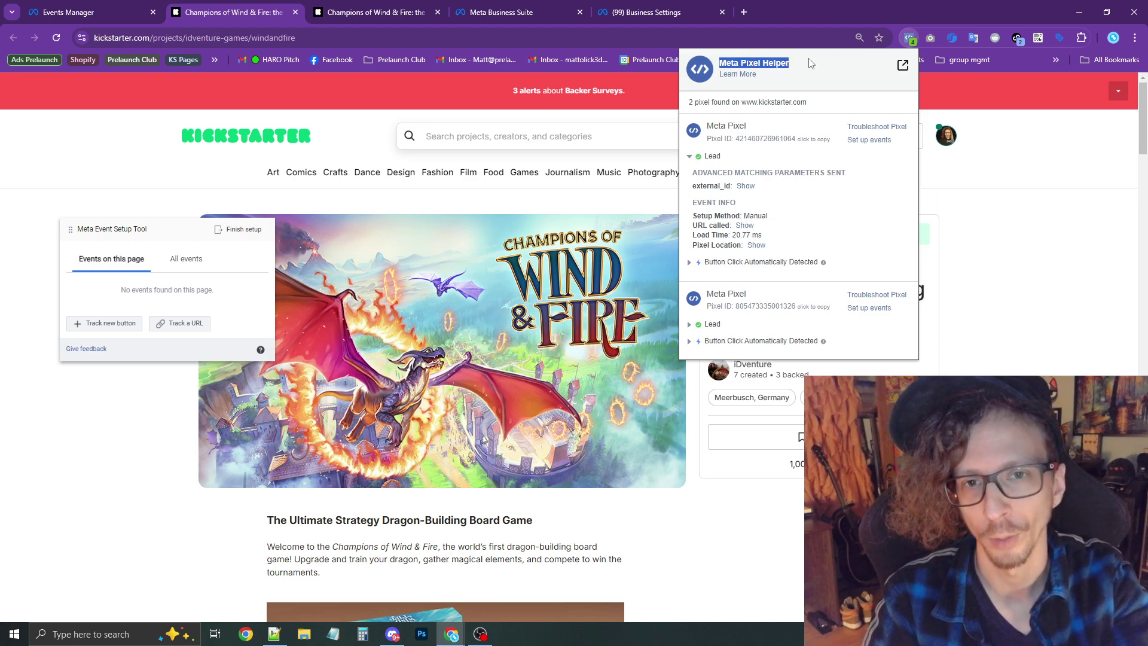
click(697, 161)
click(697, 160)
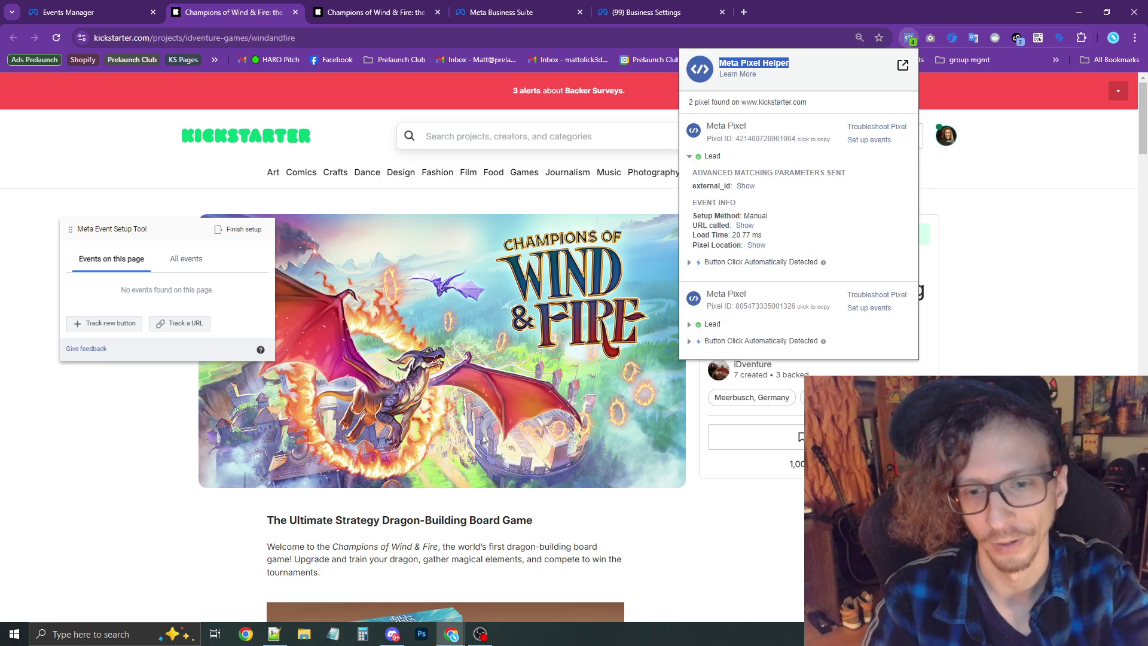
click(909, 39)
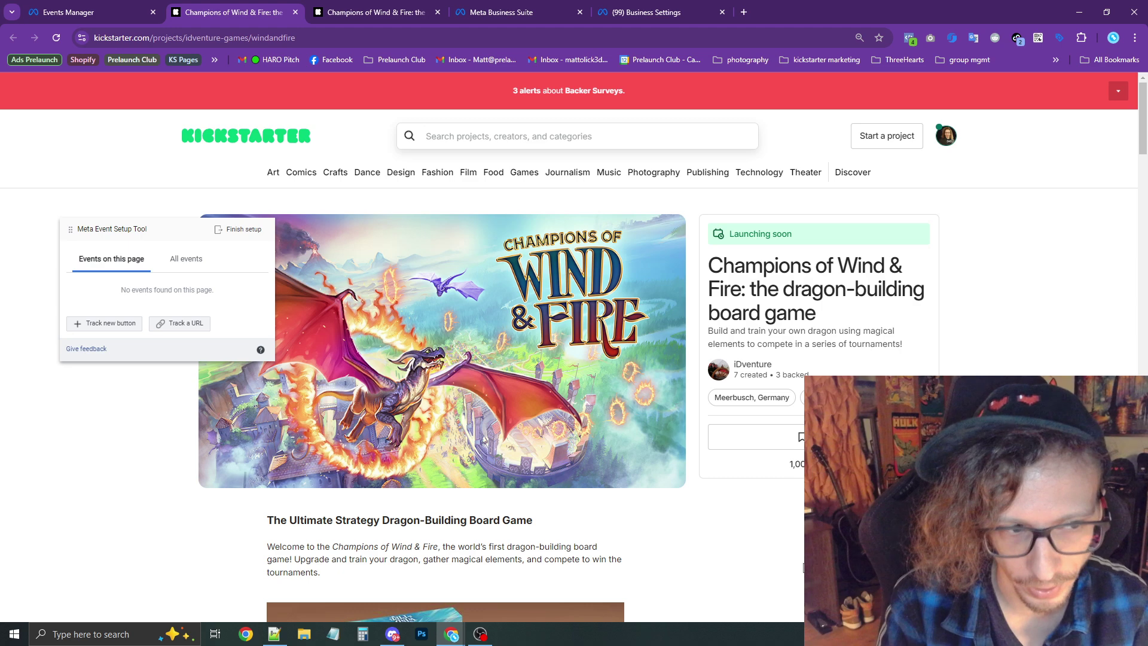
click(180, 323)
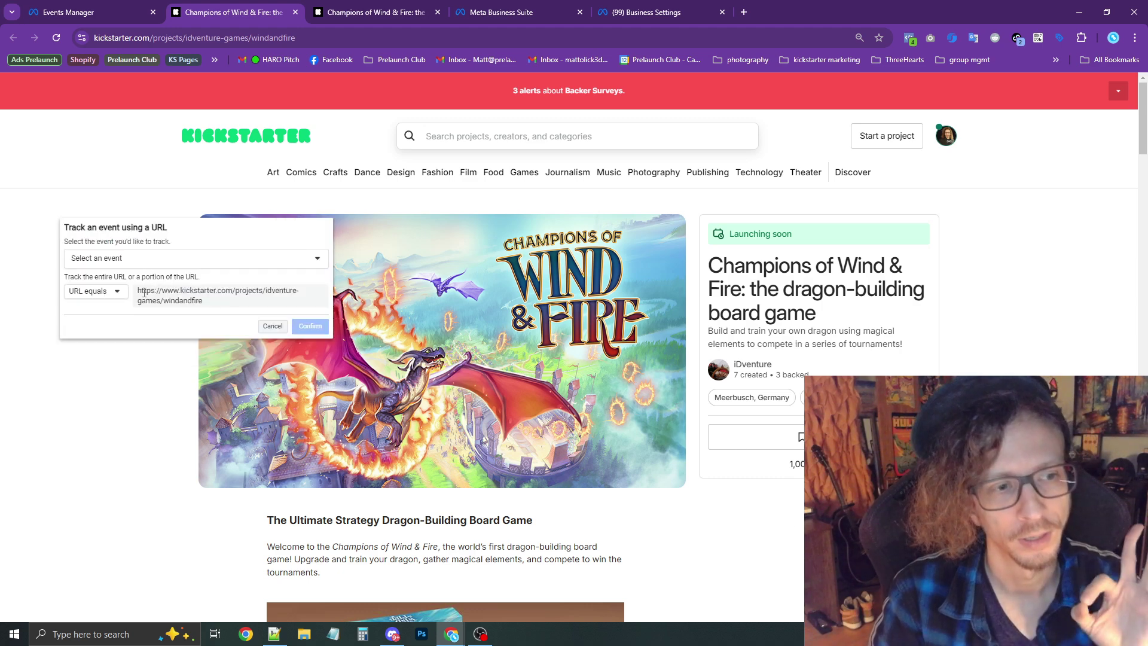
drag(139, 291, 254, 308)
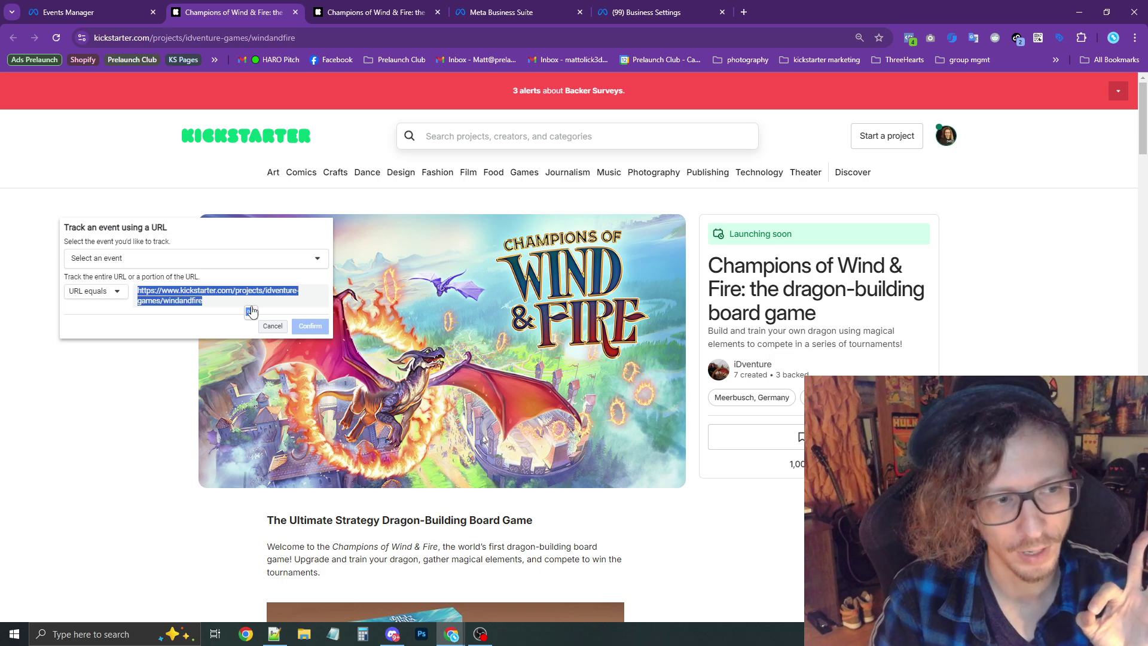
click(152, 259)
click(81, 328)
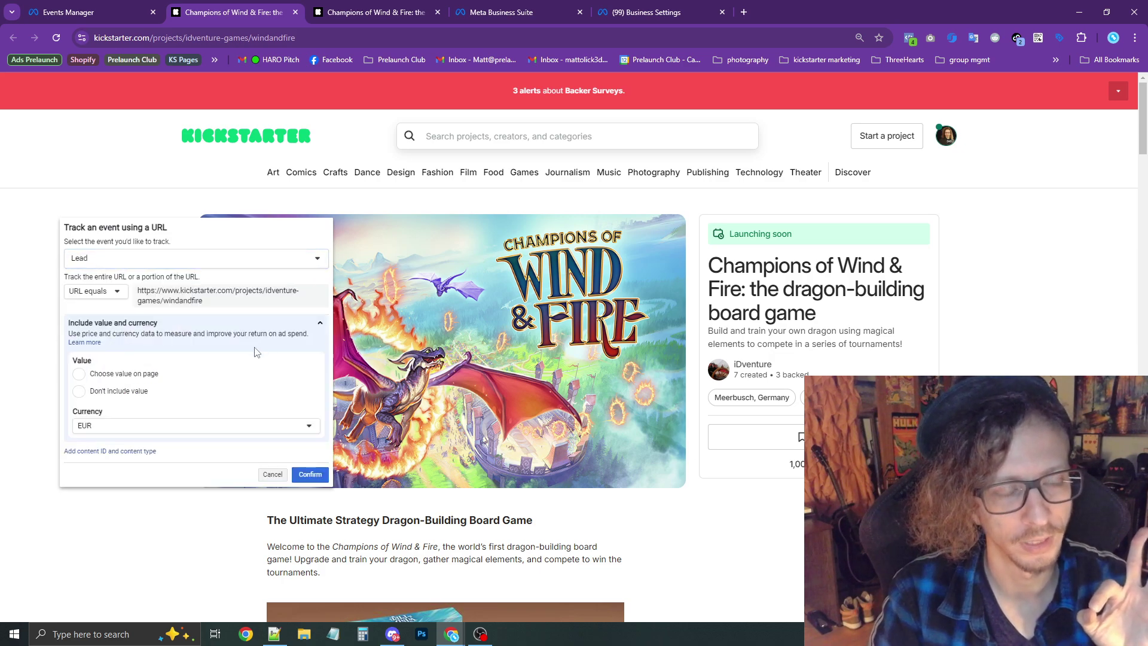
click(303, 476)
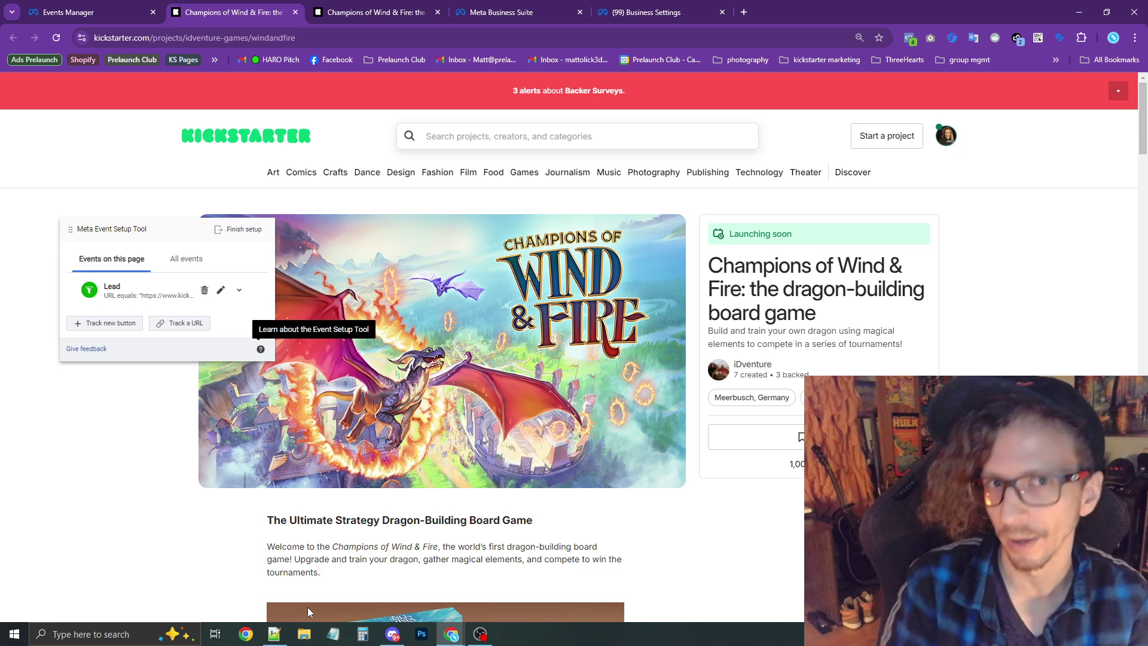
Switch back to Events Manager and return through its history to the Ads Manager campaigns page
click(56, 21)
click(3, 170)
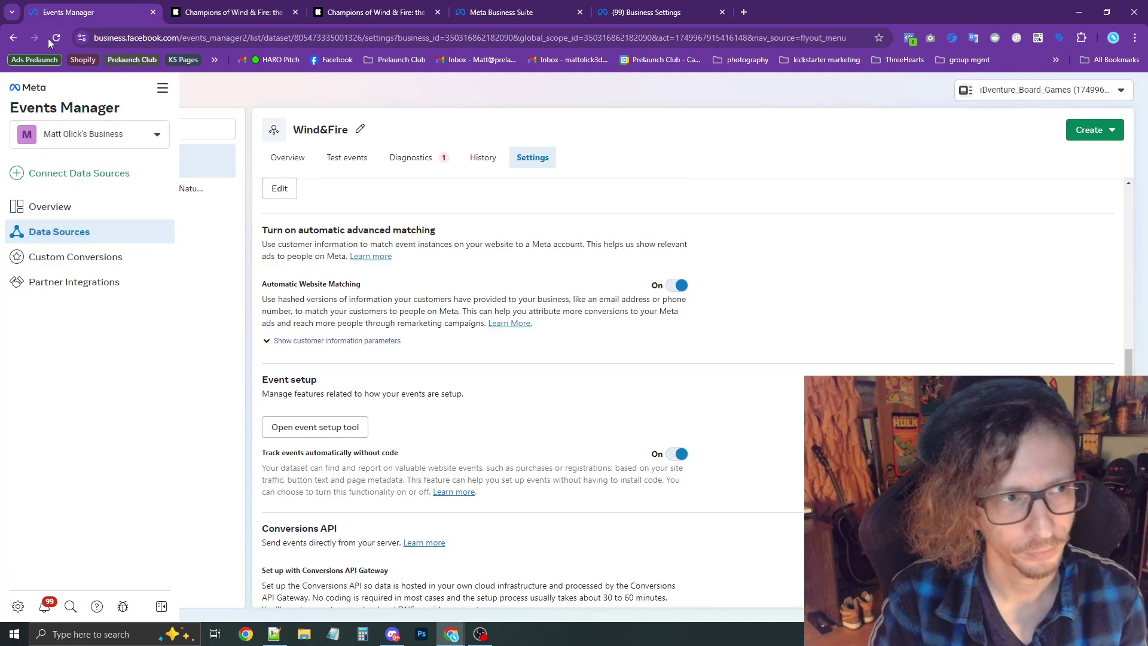
click(11, 38)
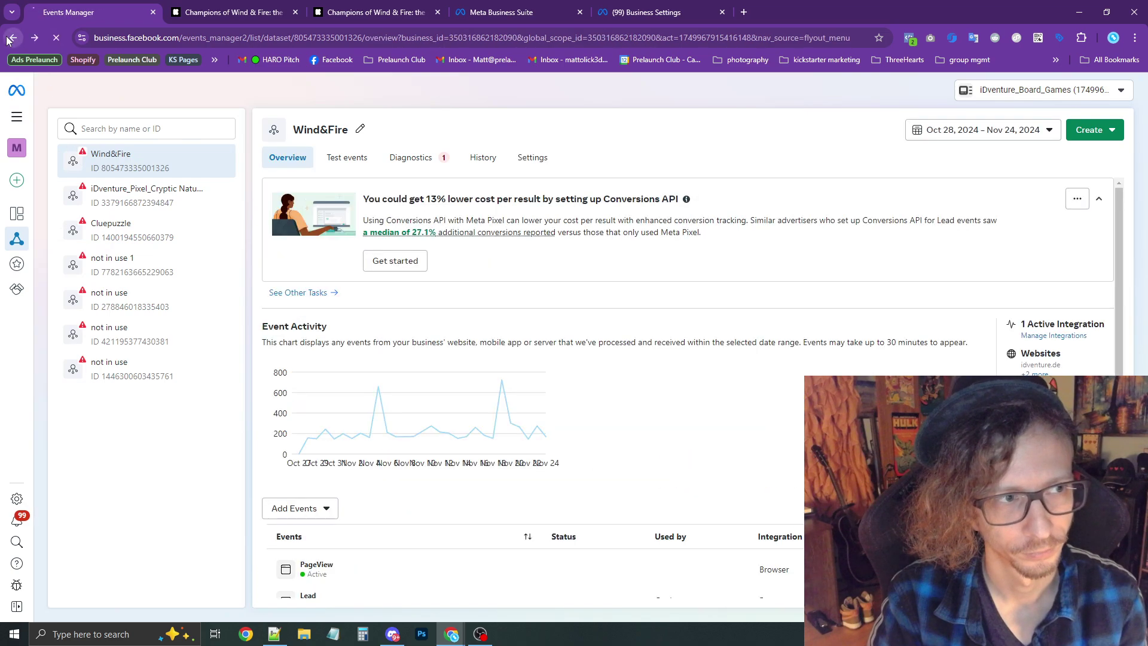
click(12, 38)
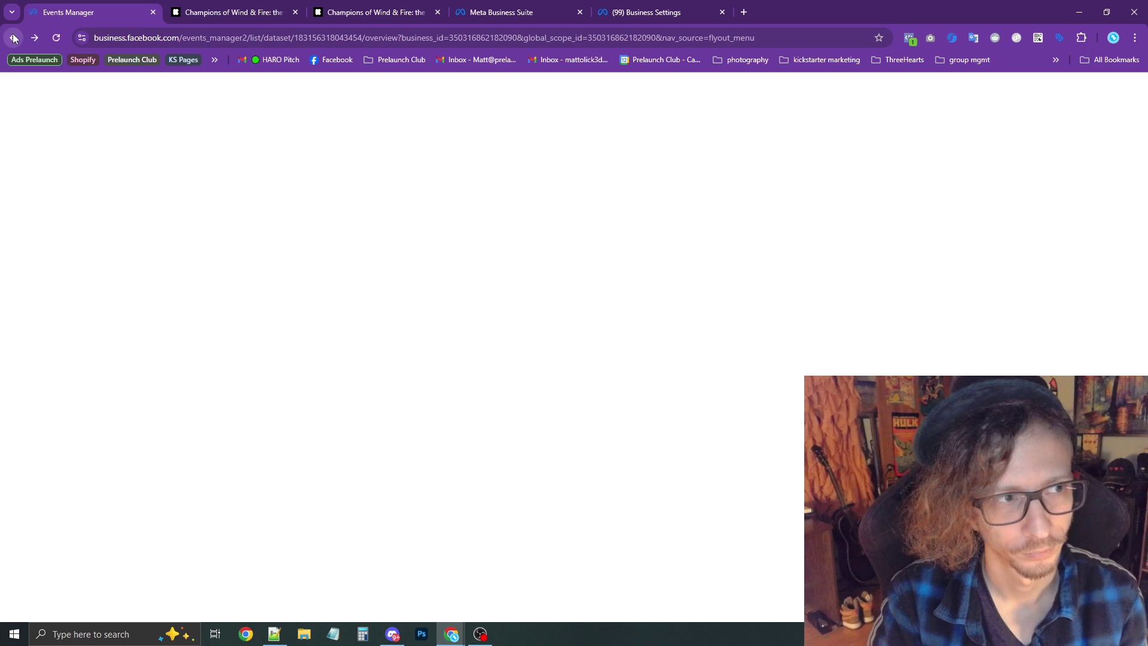
right_click(13, 38)
click(53, 128)
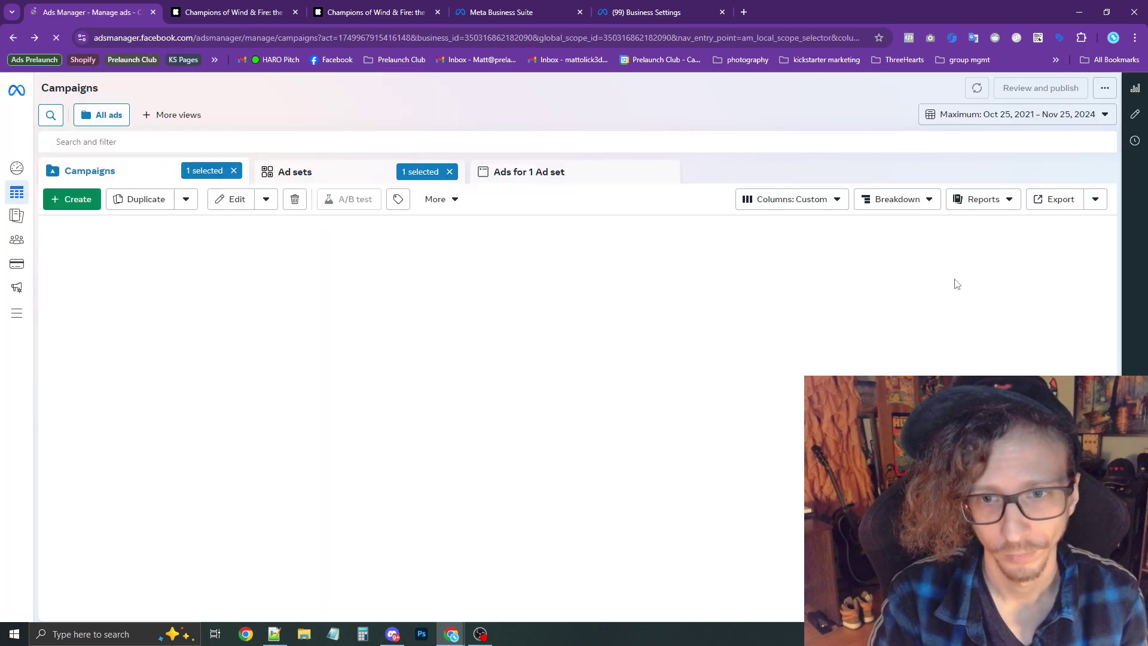
Break down the campaigns table by Impression device, dismiss the AI assistant prompt, and highlight the iPhone row under Wind&Fire - KS Prelaunch - Leads
click(895, 206)
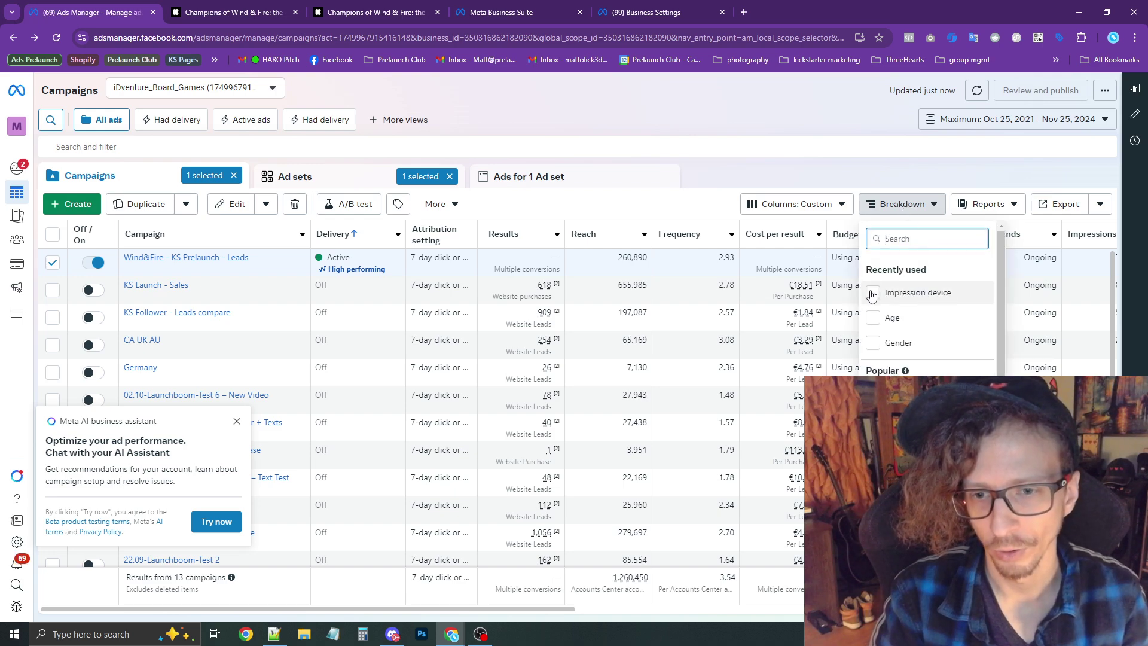
click(873, 295)
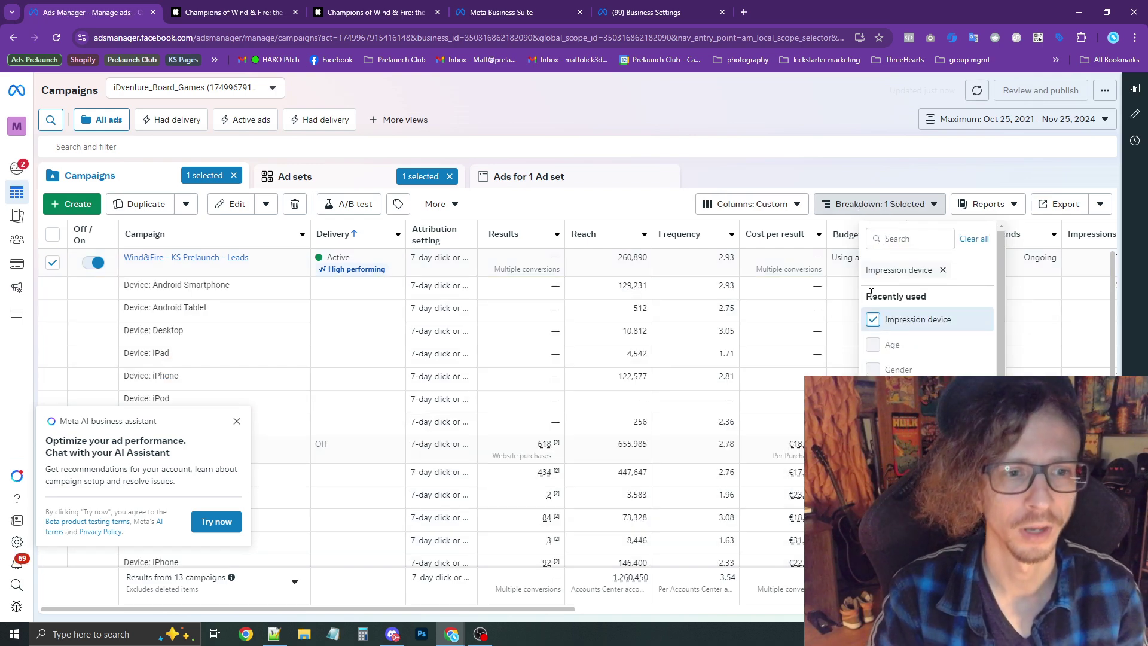
click(237, 421)
drag(184, 381, 122, 386)
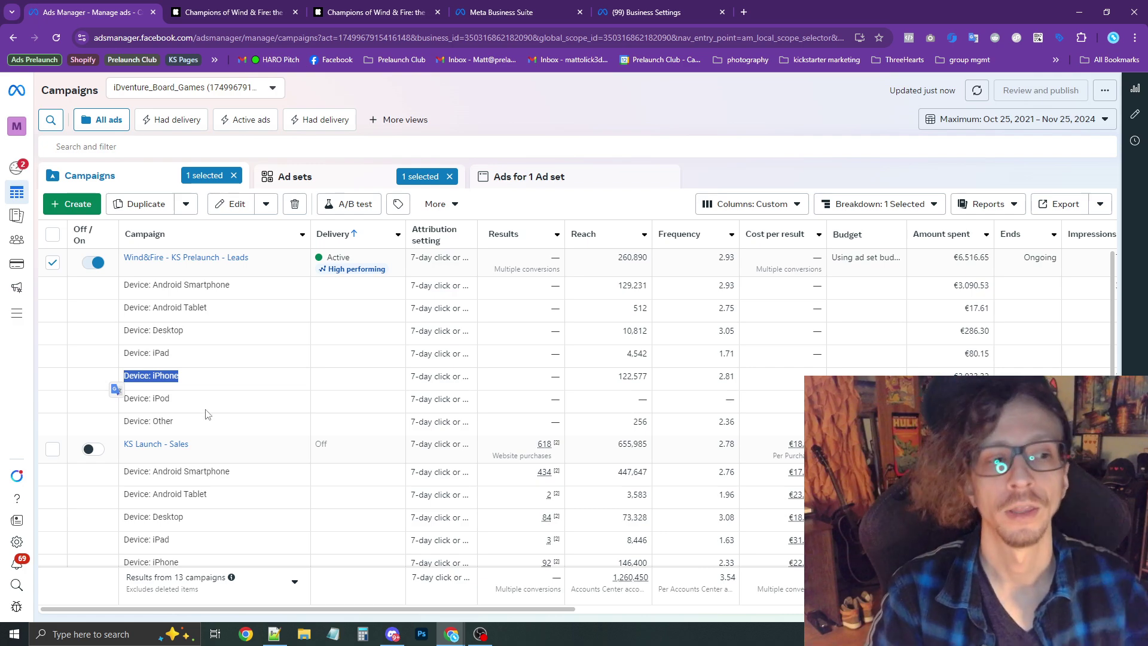
Switch to the Kickstarter prelaunch page and review the Lead event's URL trigger among all events in the Meta Event Setup Tool
click(335, 12)
click(278, 16)
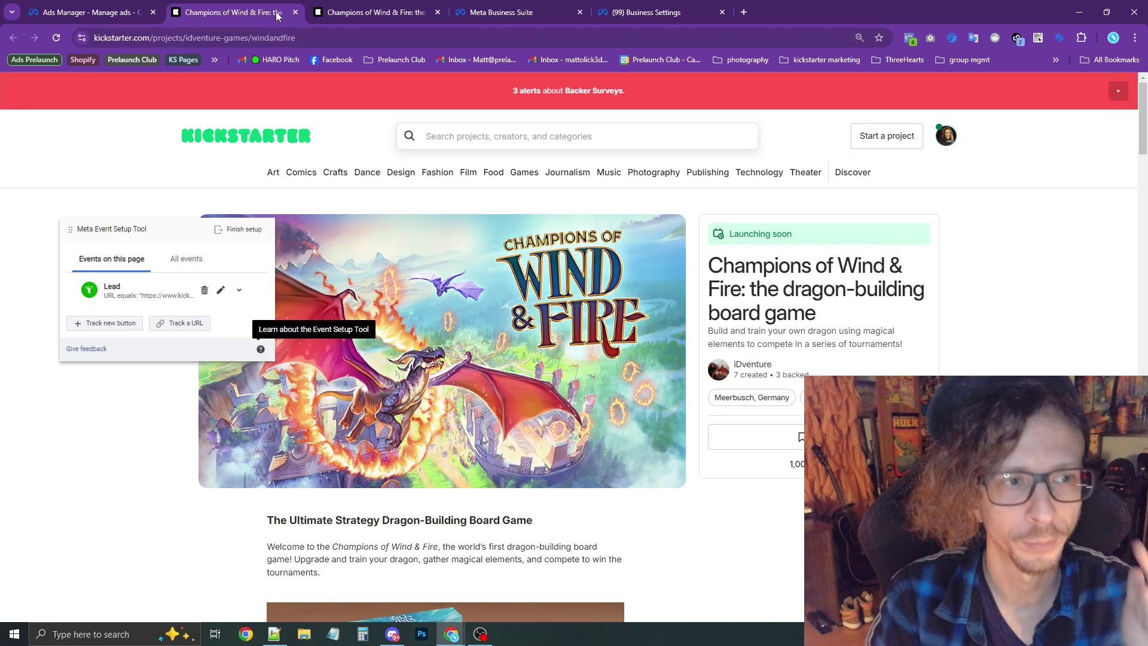
click(188, 266)
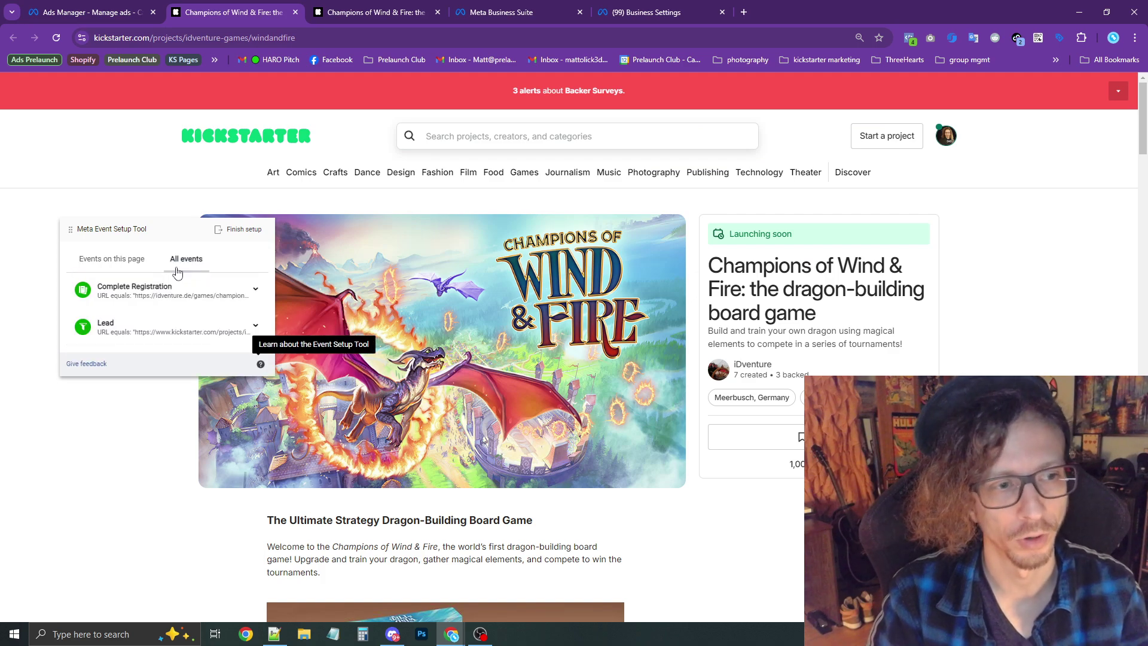
click(204, 329)
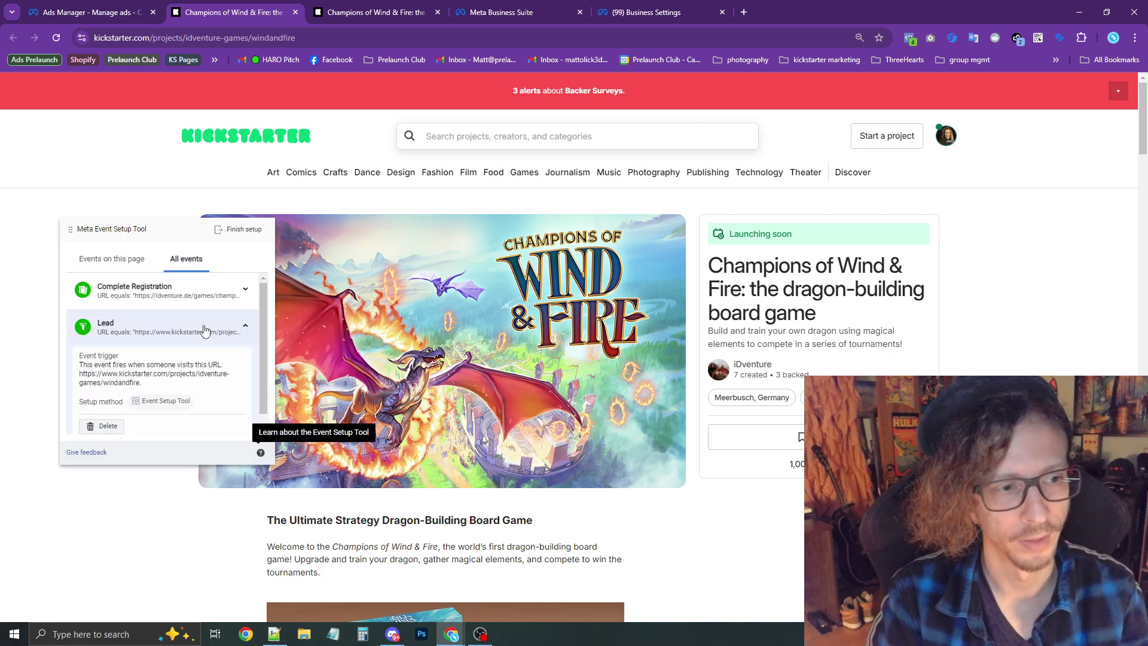
click(113, 259)
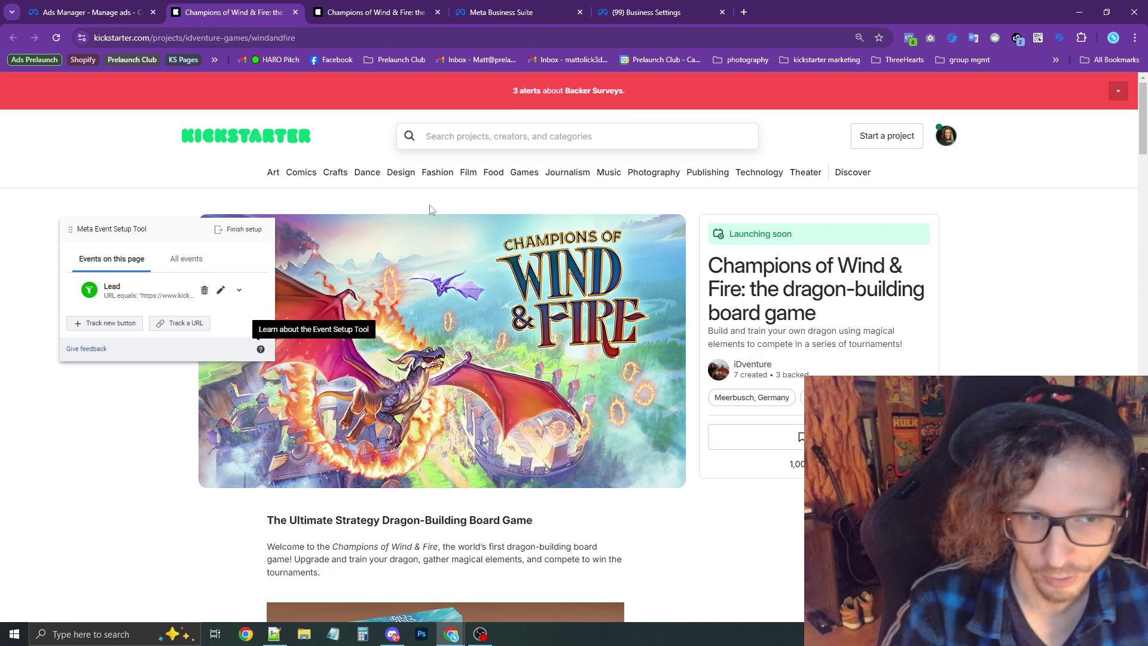
right_click(274, 178)
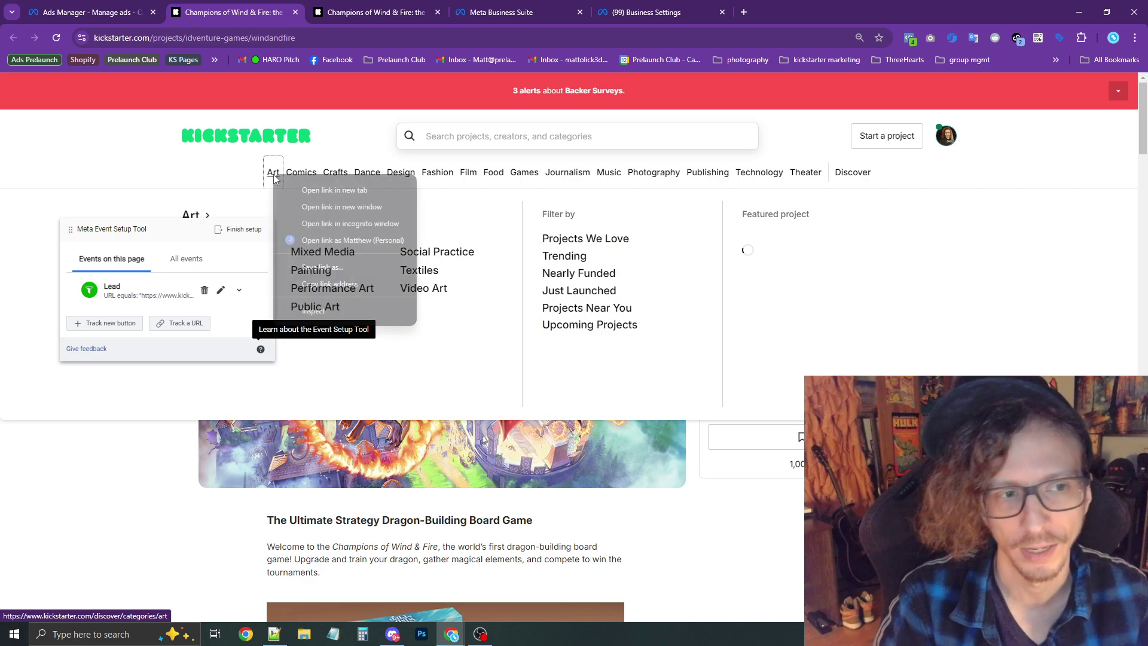
click(327, 311)
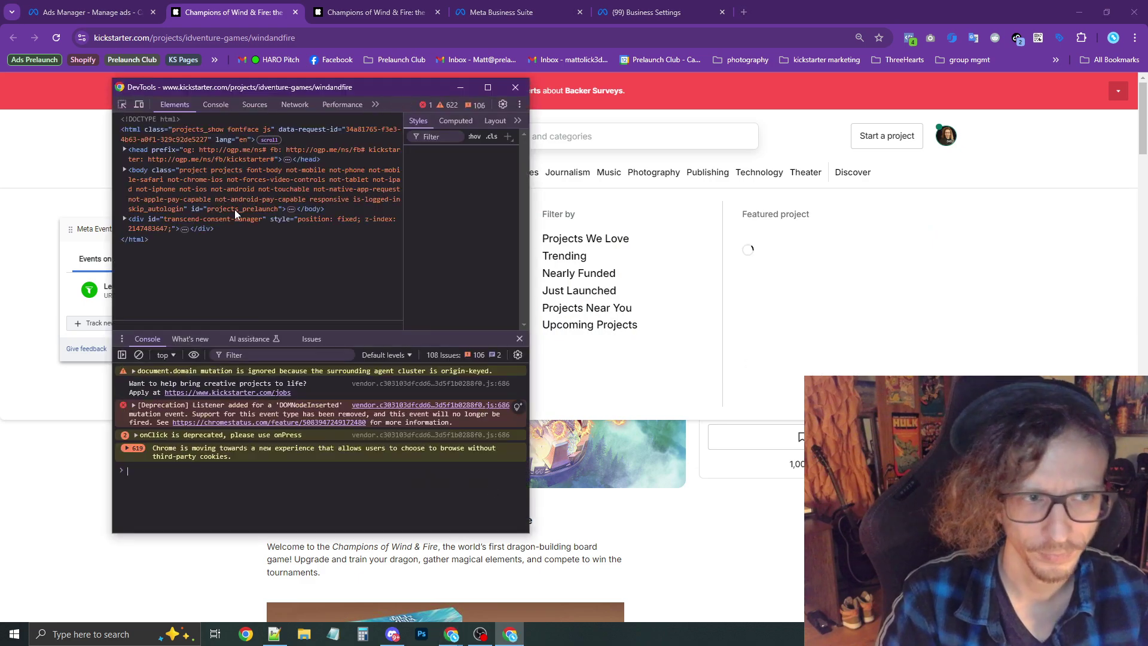
drag(221, 88, 696, 189)
key(F12)
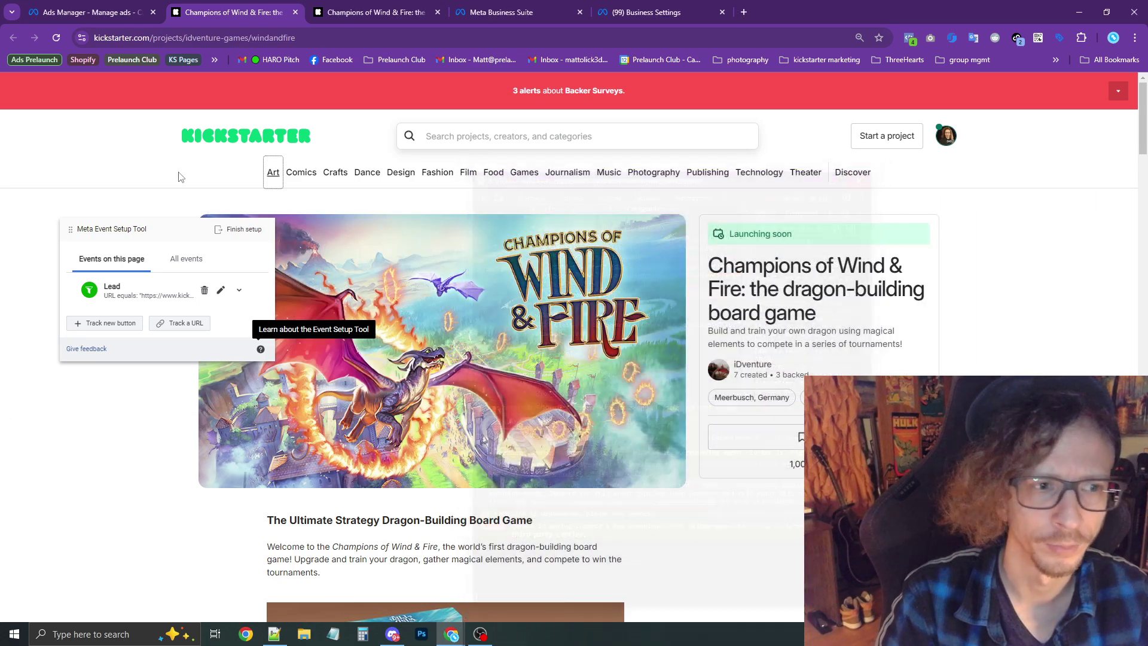
Inspect the Art category link in DevTools, replace its text with "Open", and close DevTools
right_click(276, 175)
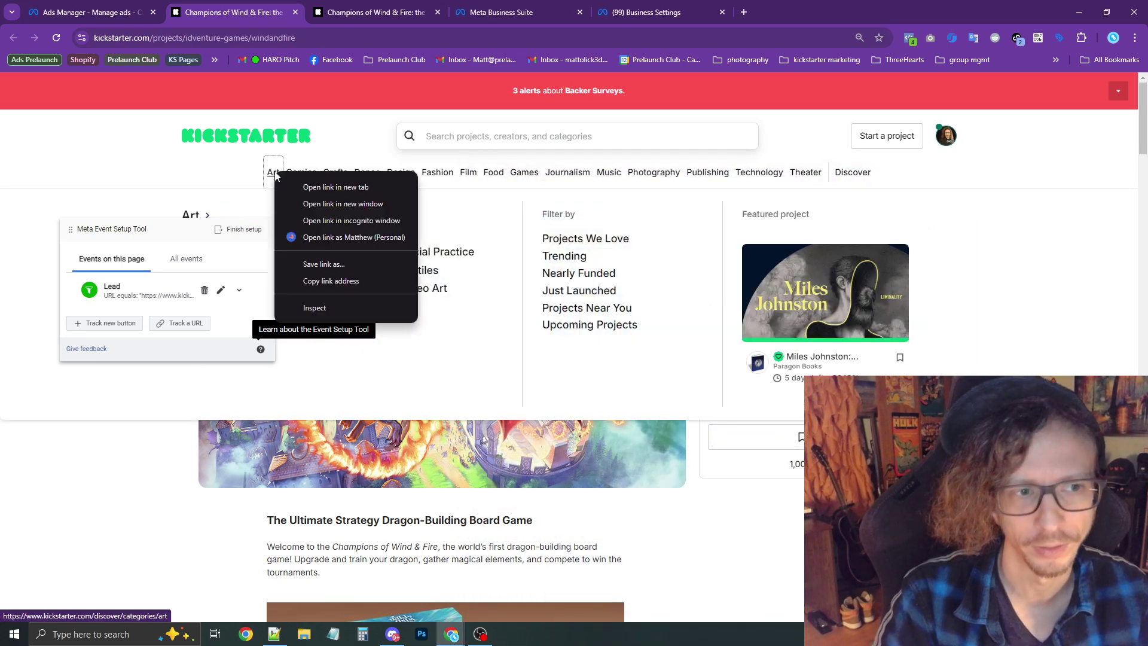
click(316, 309)
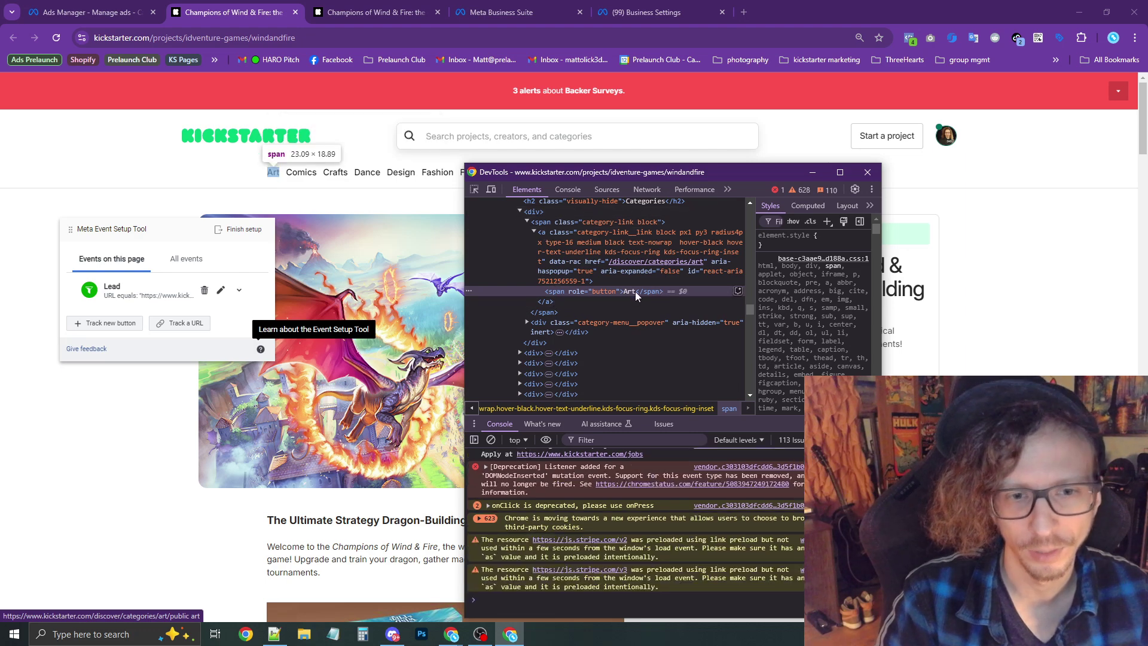
click(629, 294)
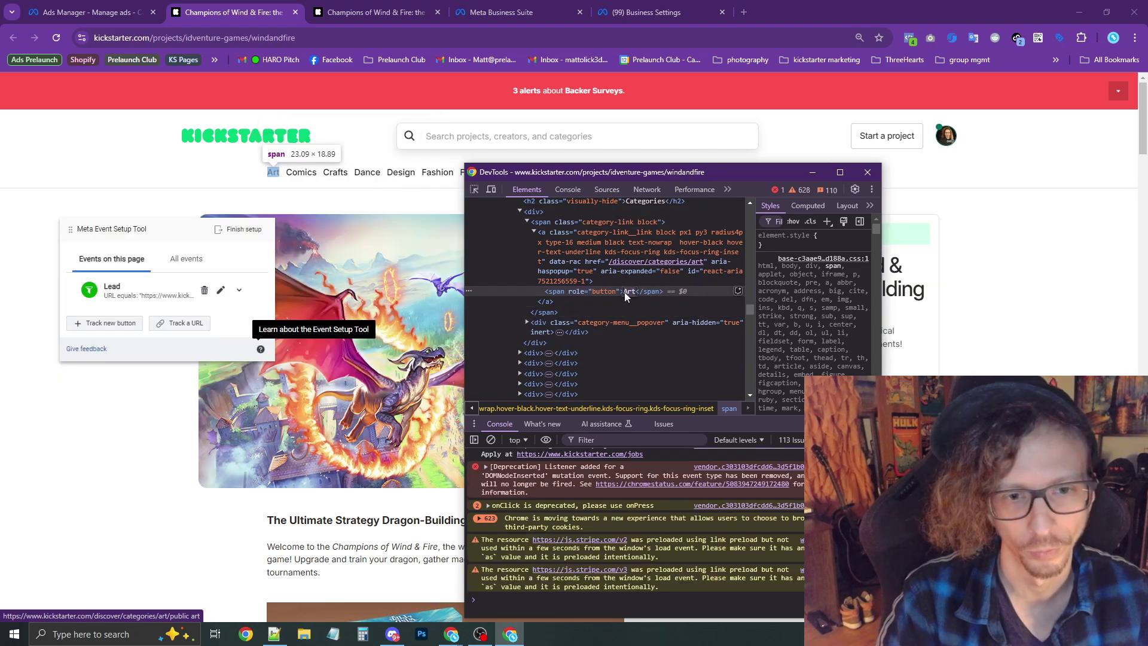
text(Open)
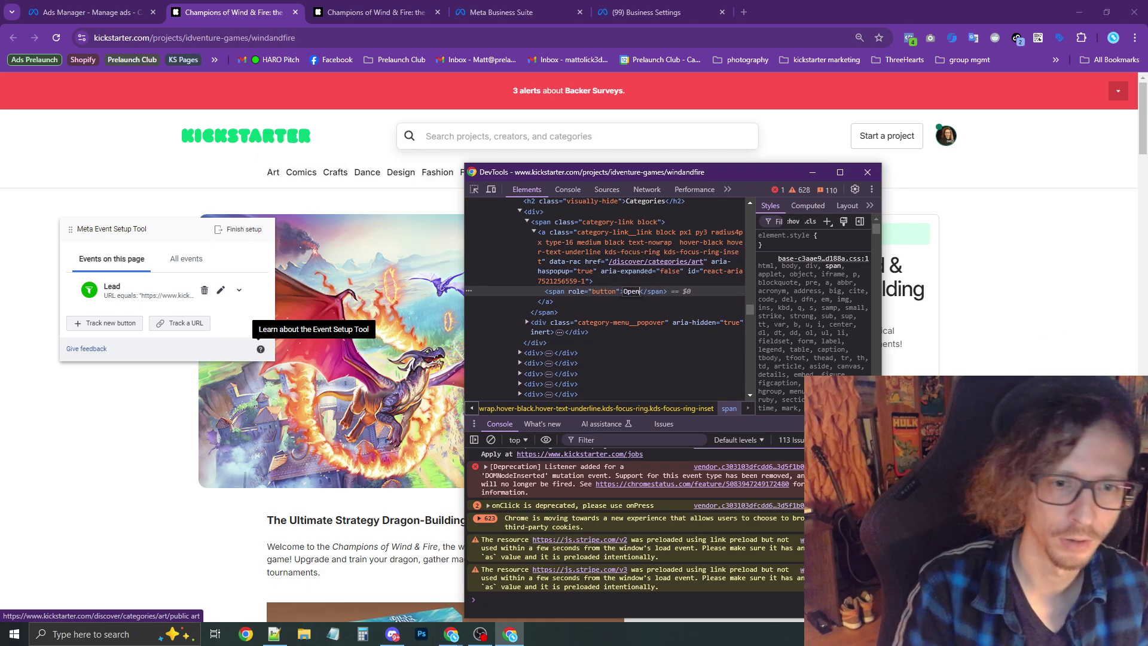
key(Return)
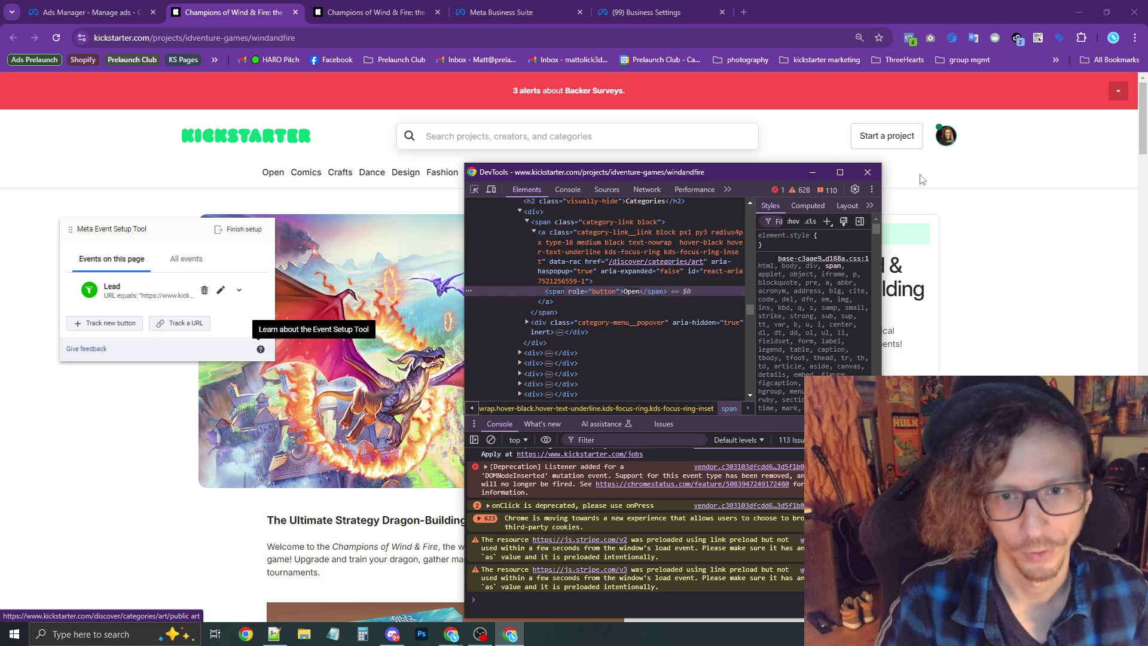
click(868, 172)
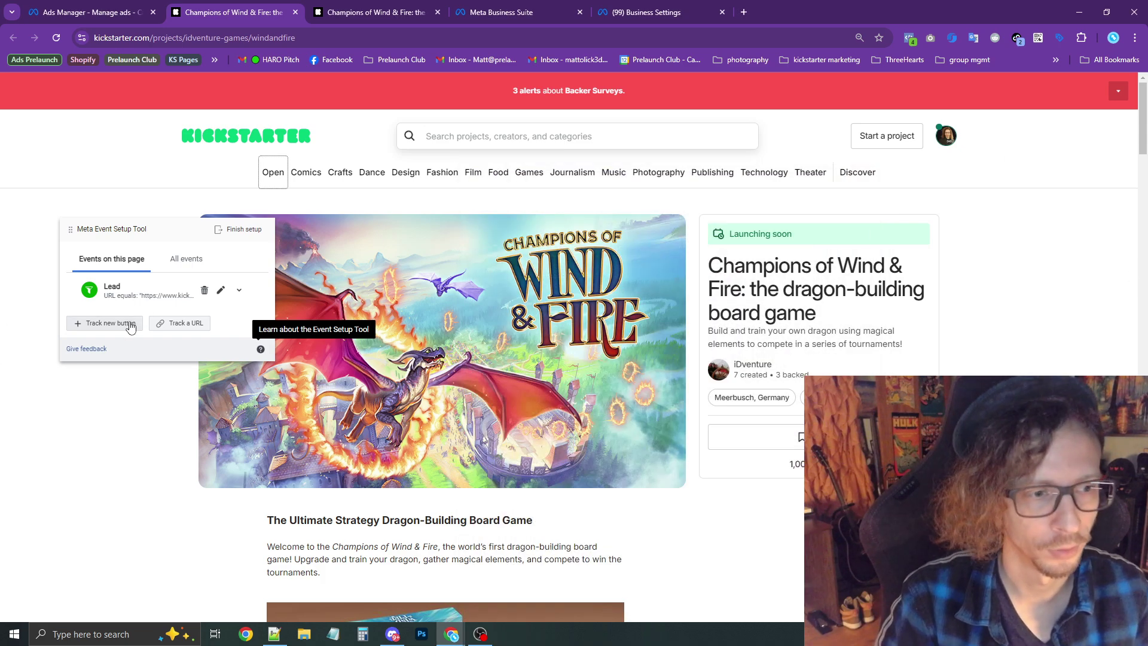
Track the page's Open button as a Lead event in the Meta Event Setup Tool, with EUR as the currency
click(112, 329)
click(112, 328)
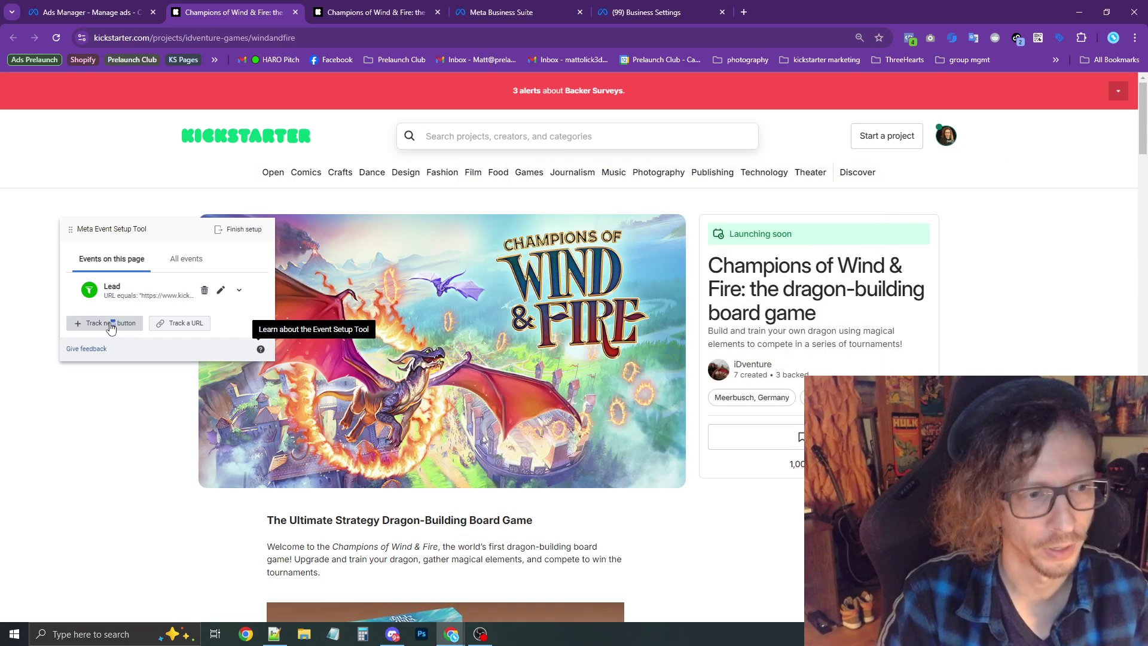
click(273, 171)
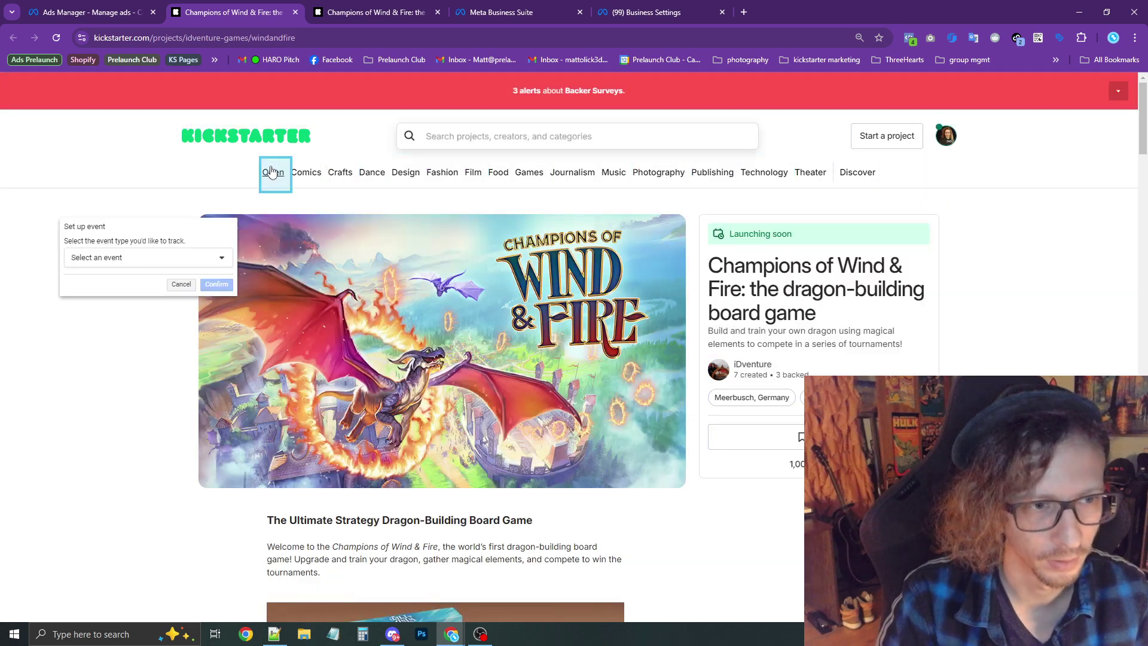
click(90, 258)
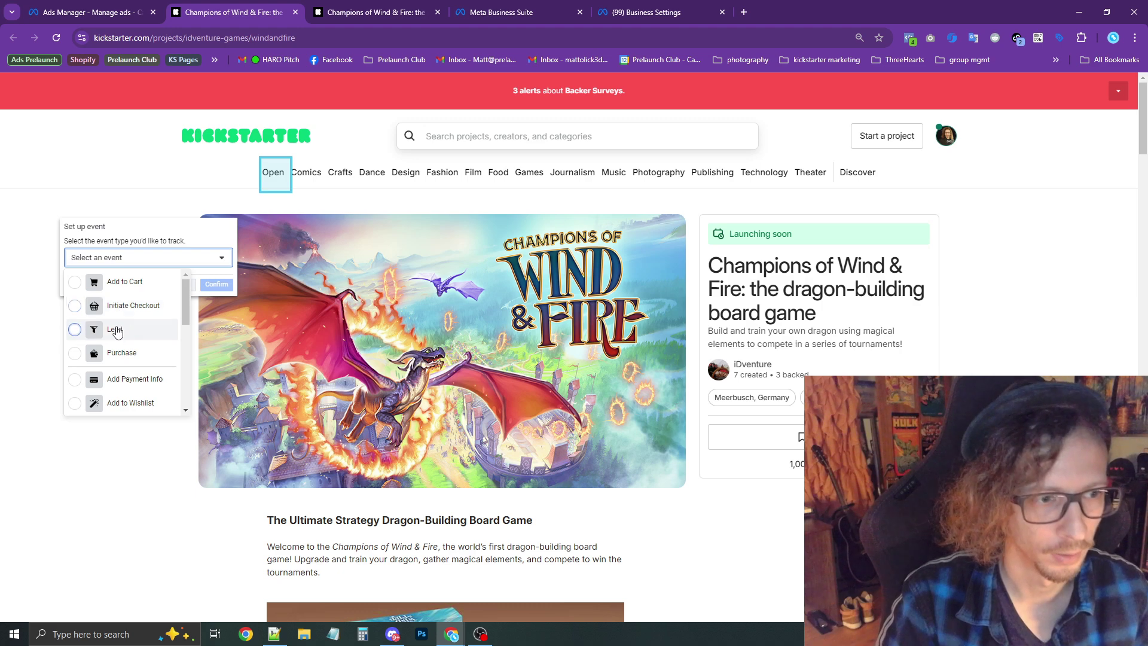
click(107, 328)
click(216, 442)
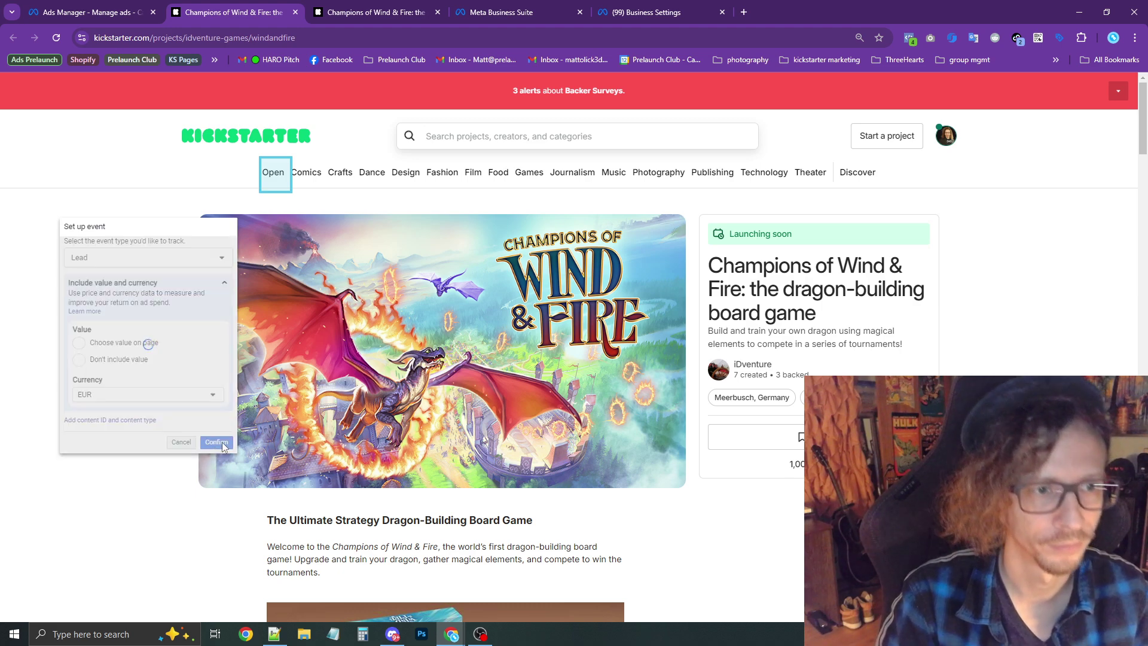
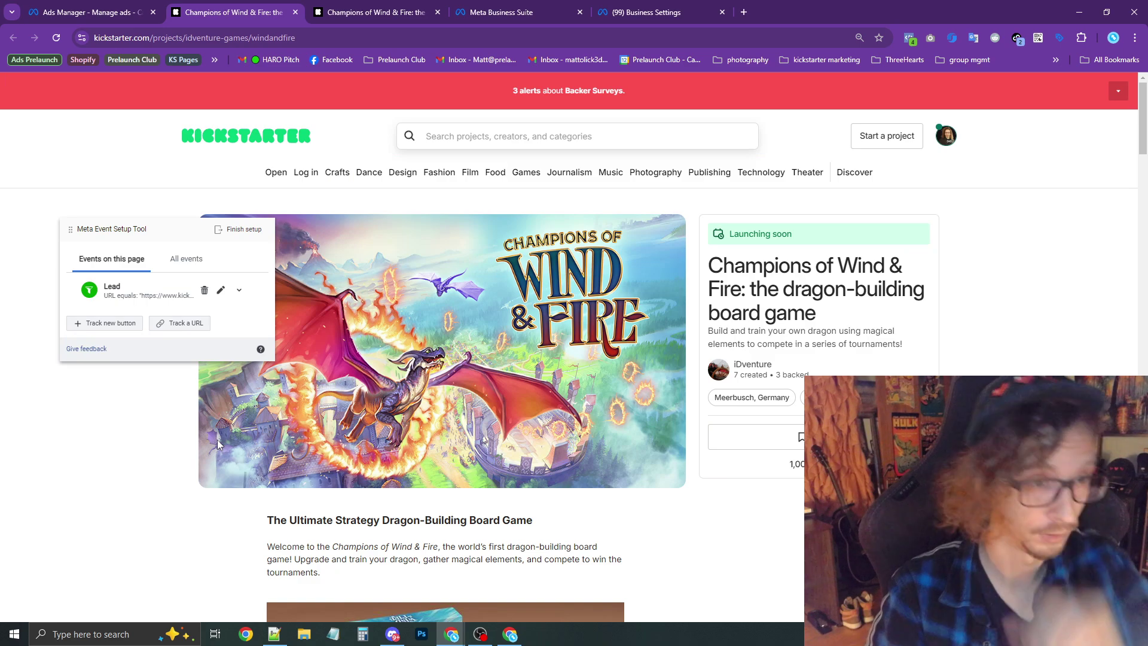
Review the URL, "open" and "log in" Lead events among all events in the Meta Event Setup Tool
click(192, 262)
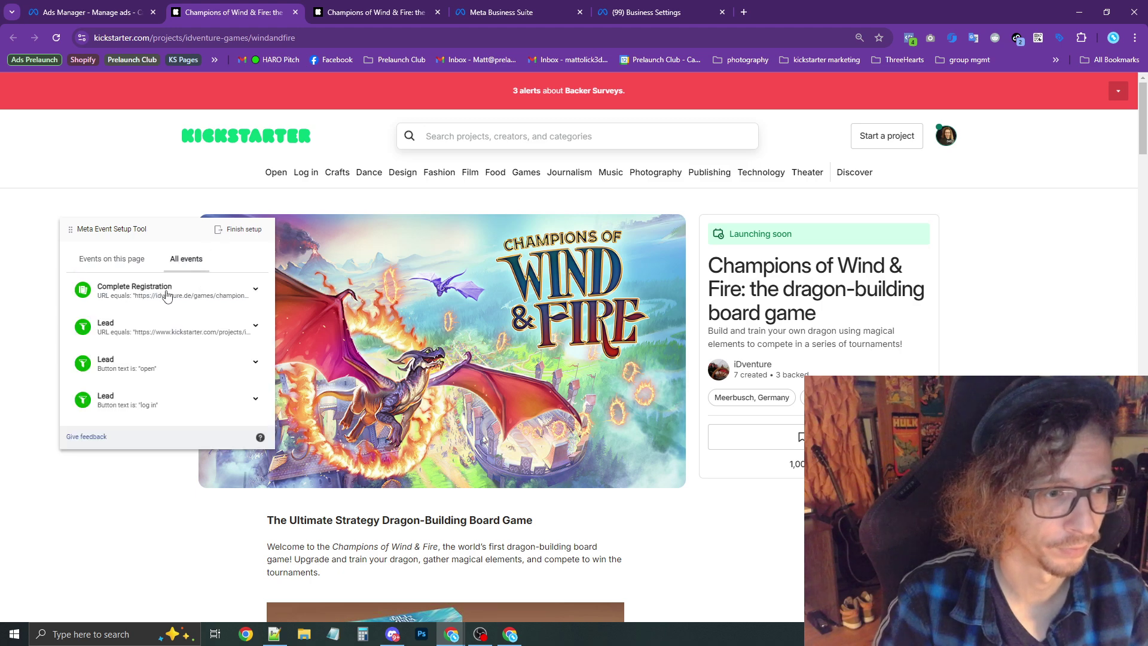
click(161, 336)
click(167, 332)
click(176, 378)
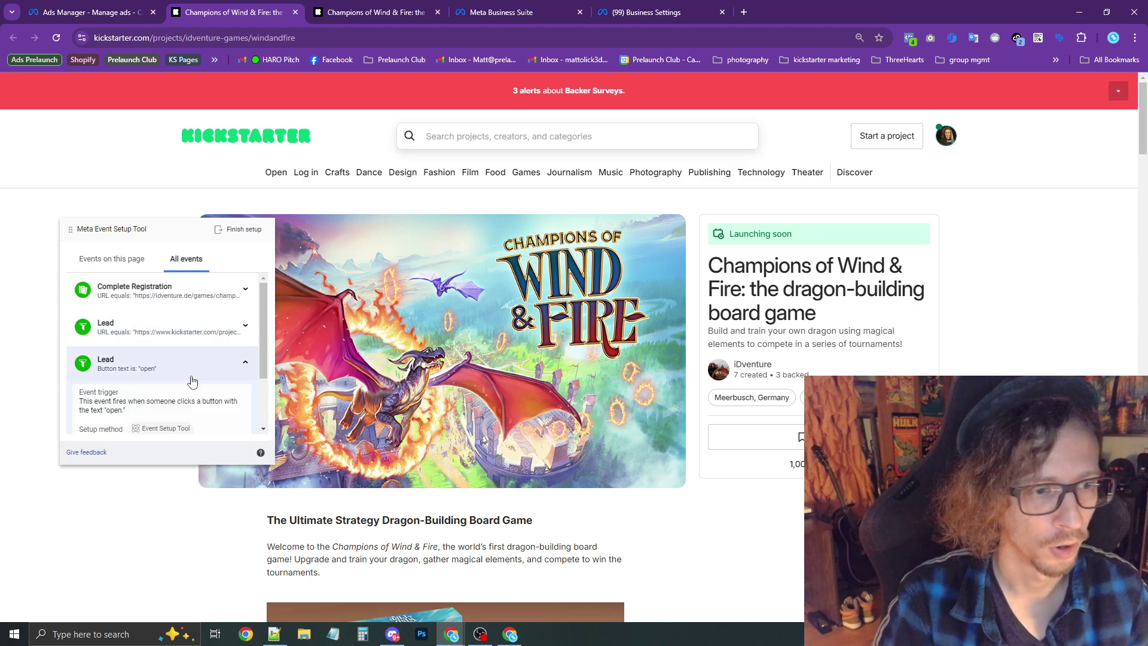
click(190, 368)
click(172, 405)
click(221, 399)
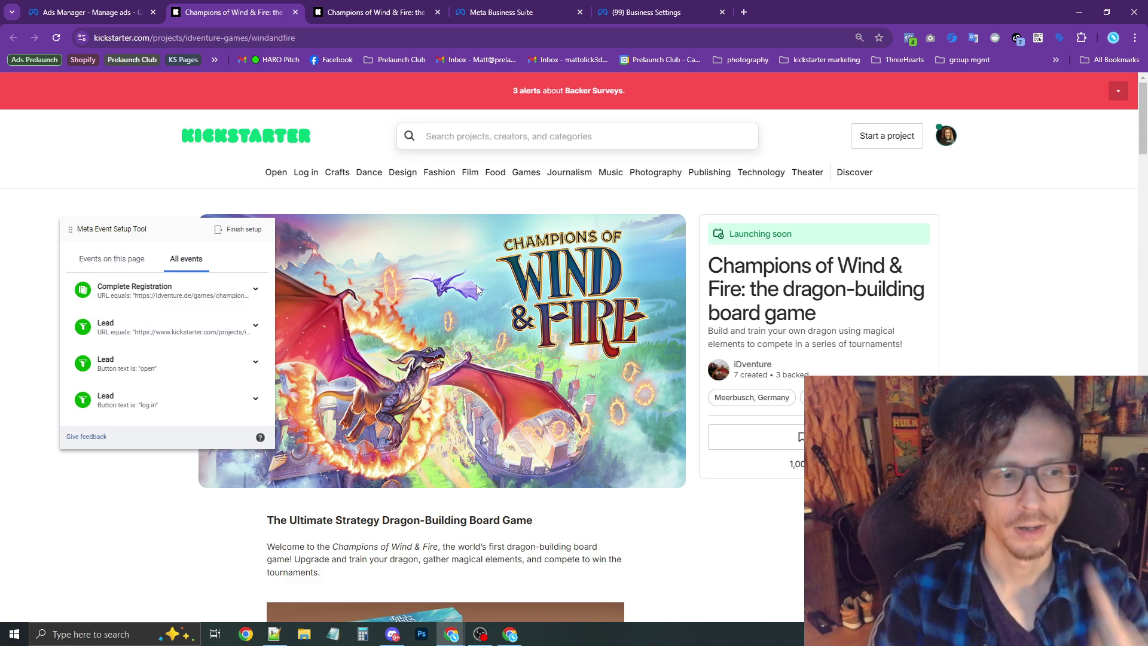
Delete the Lead event triggered by the "log in" button text
click(221, 405)
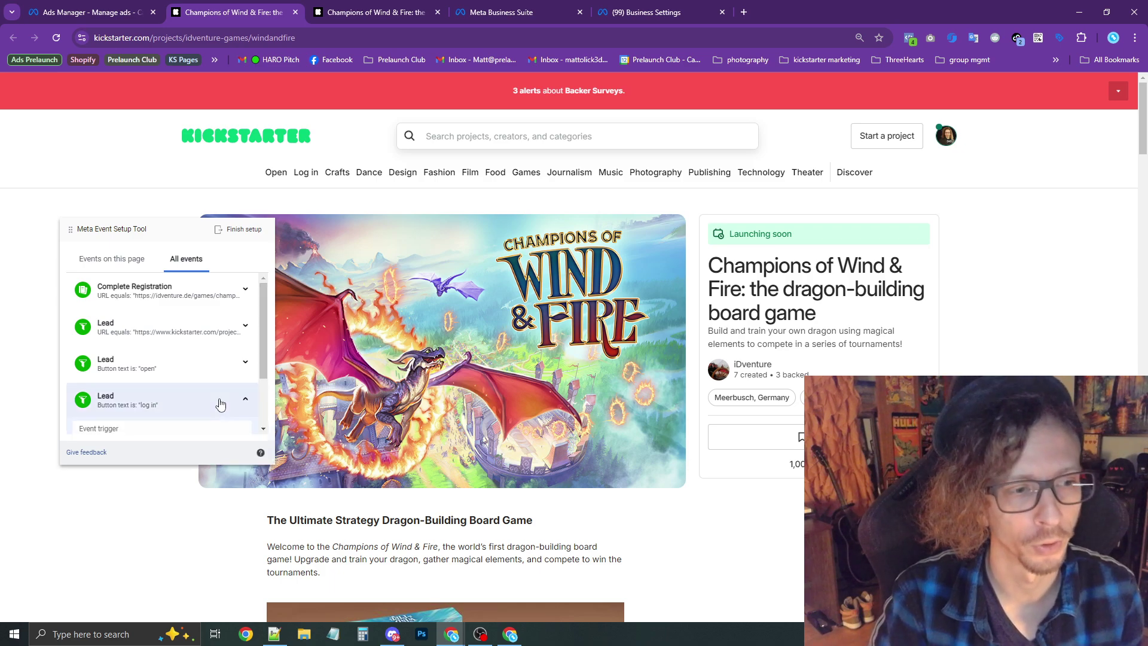
scroll(222, 364, down, 2)
click(116, 413)
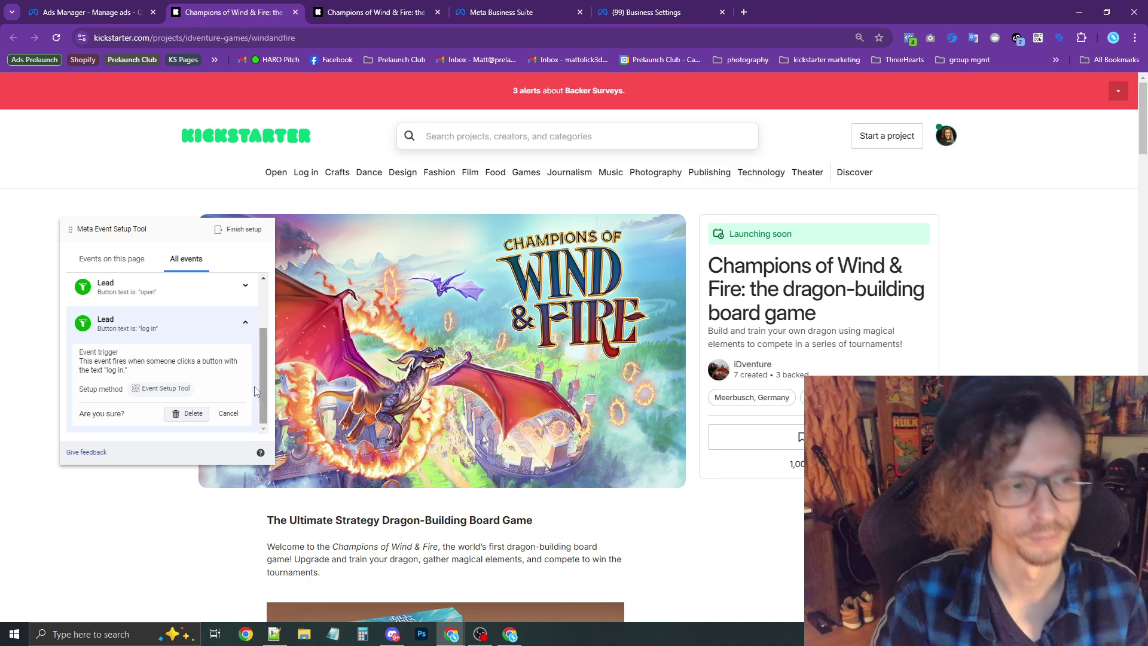
click(191, 415)
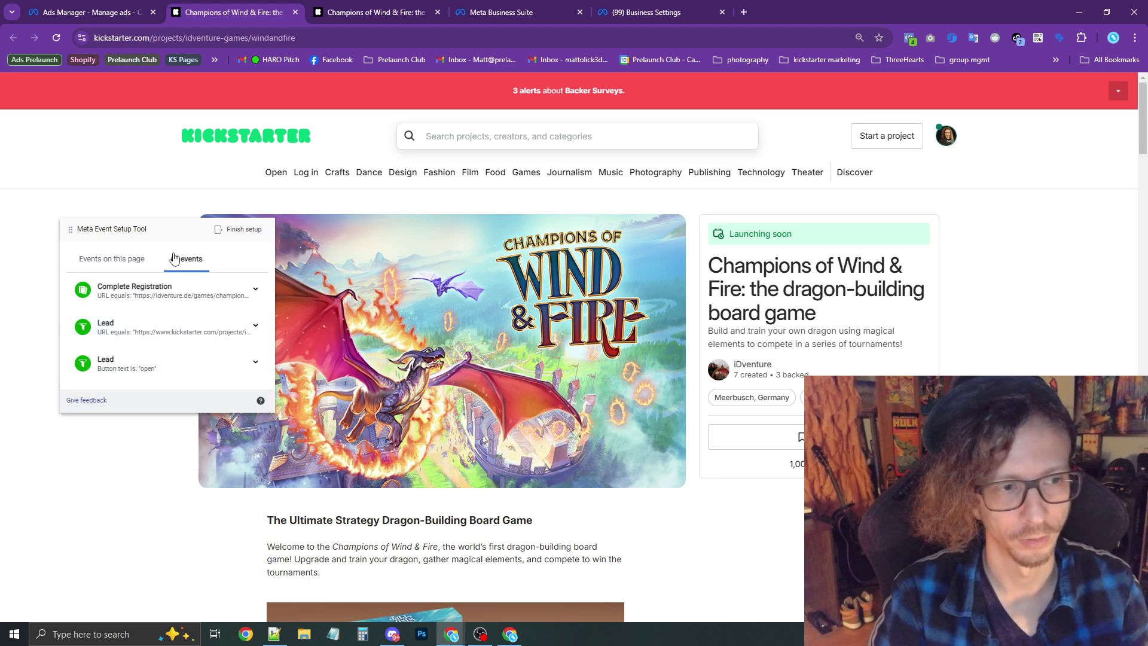
Delete the Lead event triggered by visits to the windandfire project URL
click(132, 339)
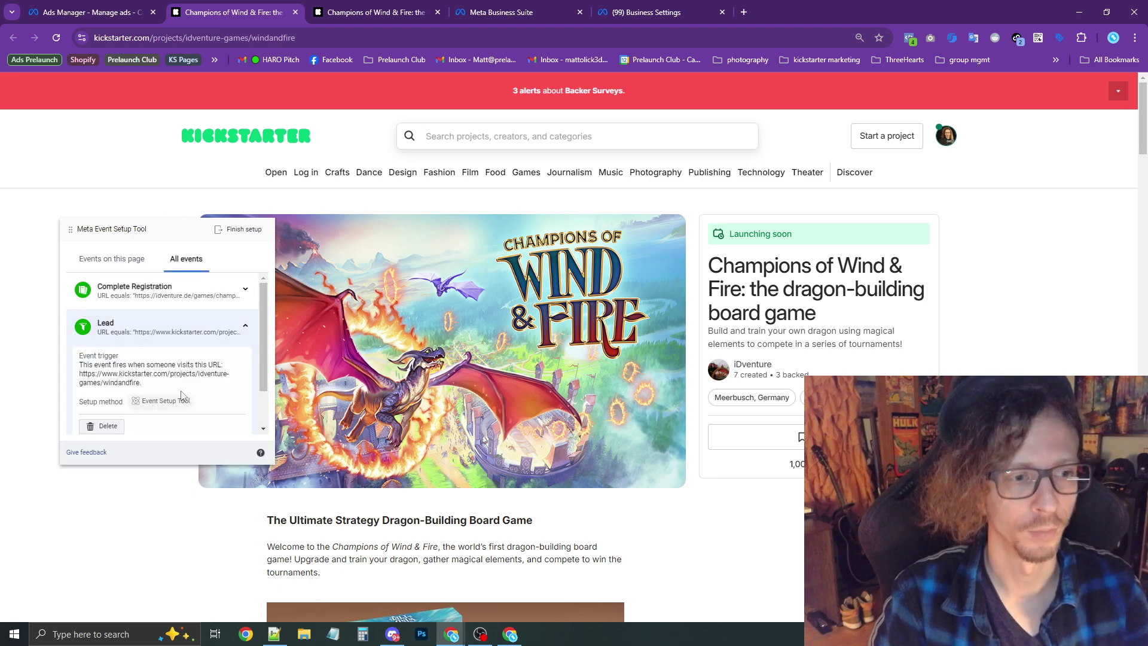
scroll(210, 358, down, 2)
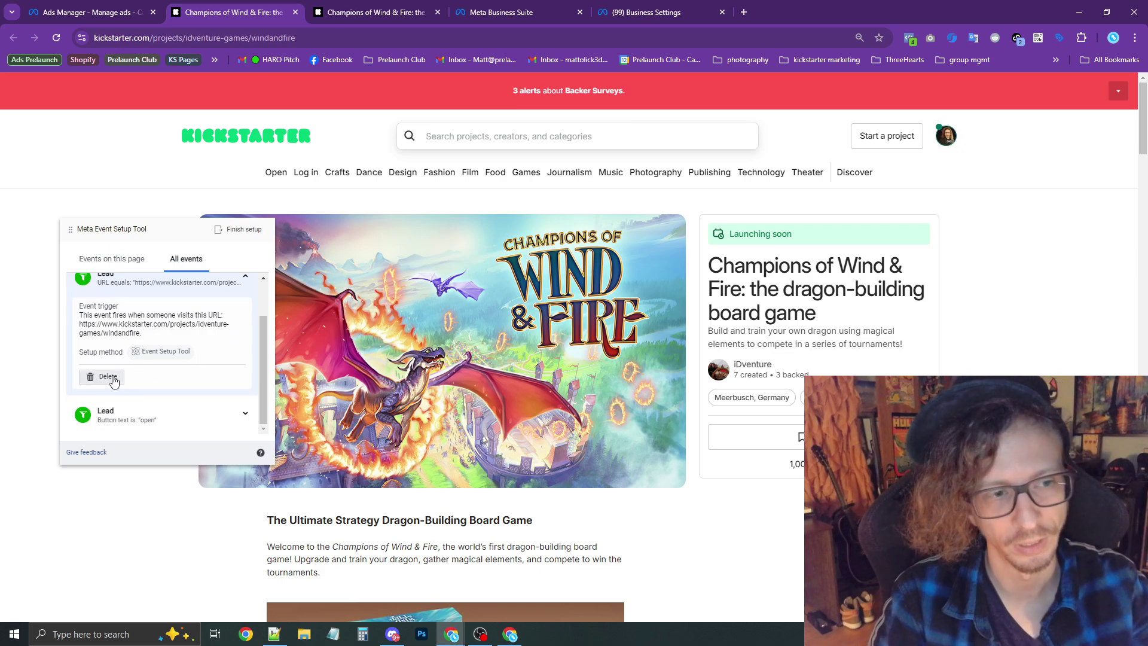
click(161, 284)
click(159, 323)
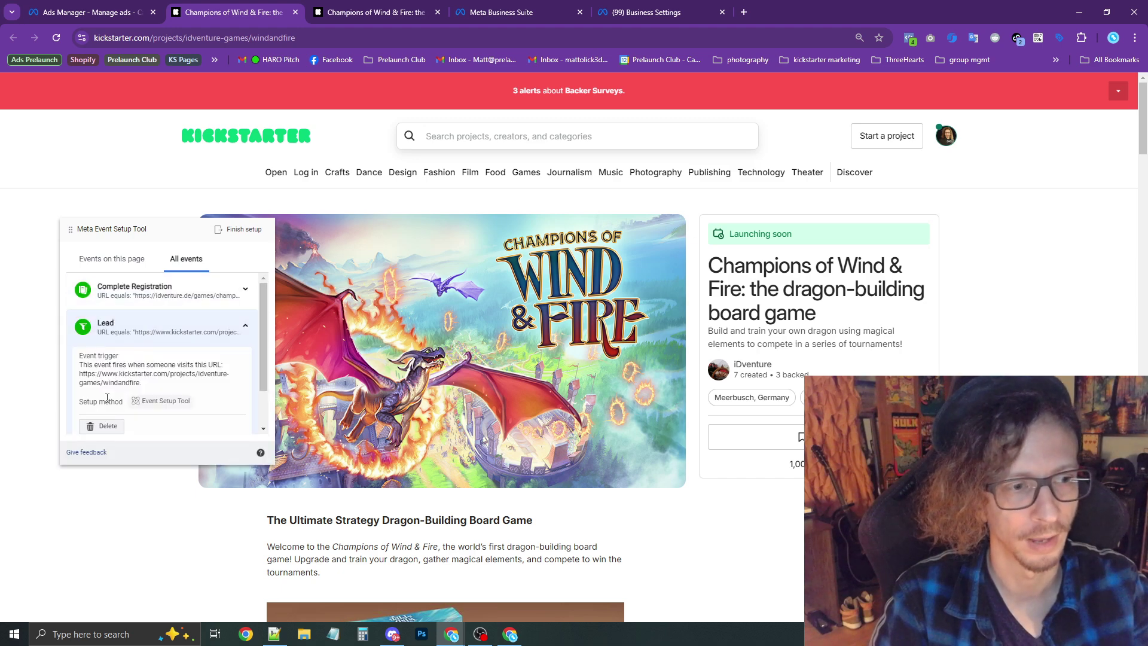
click(111, 428)
click(183, 426)
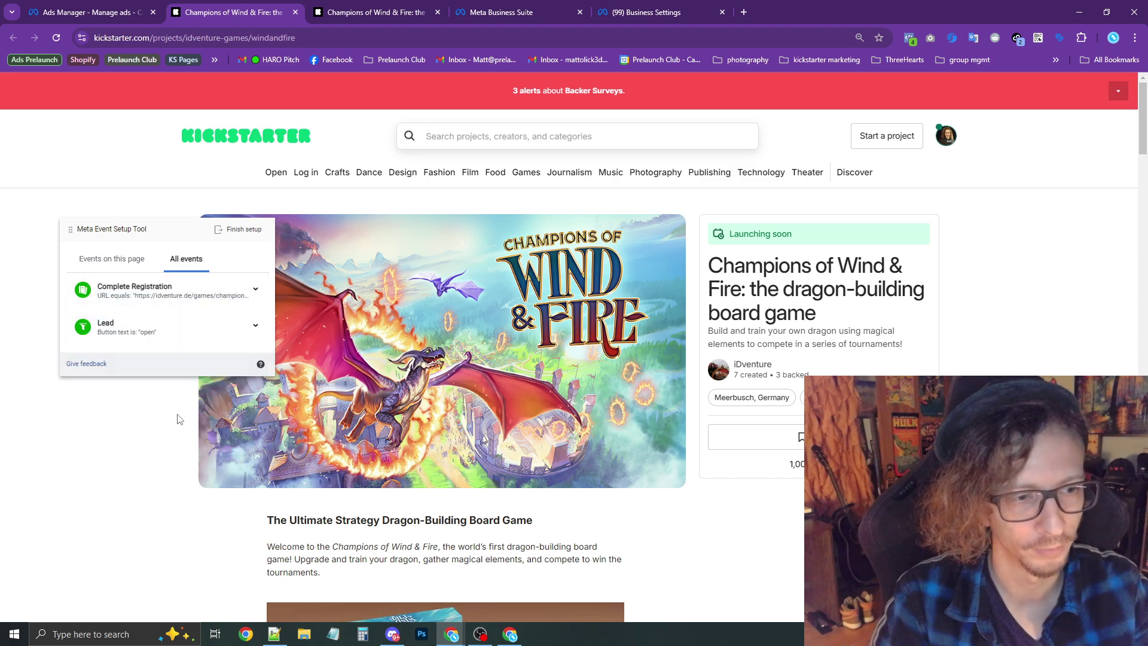
click(167, 330)
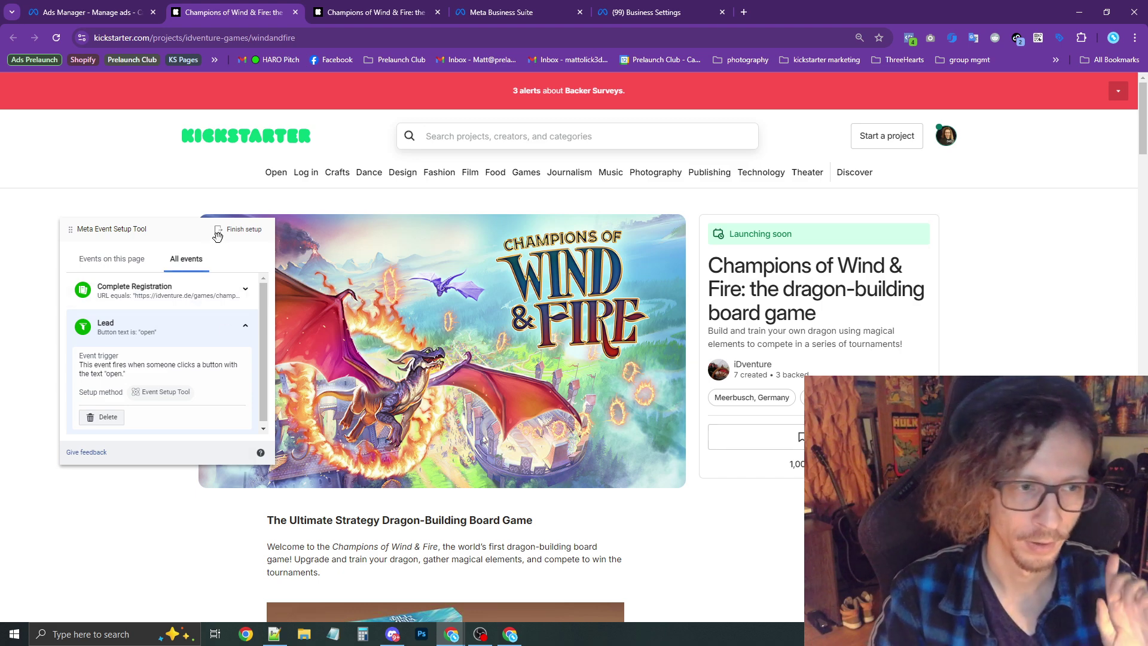
click(112, 259)
click(182, 324)
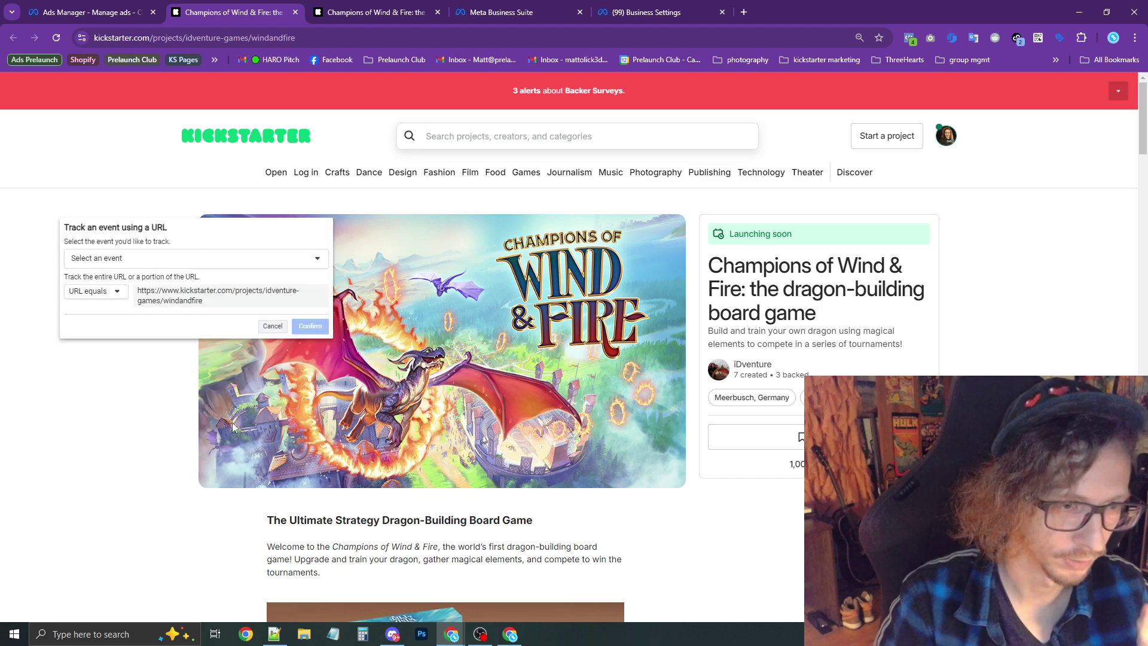
click(128, 259)
click(126, 333)
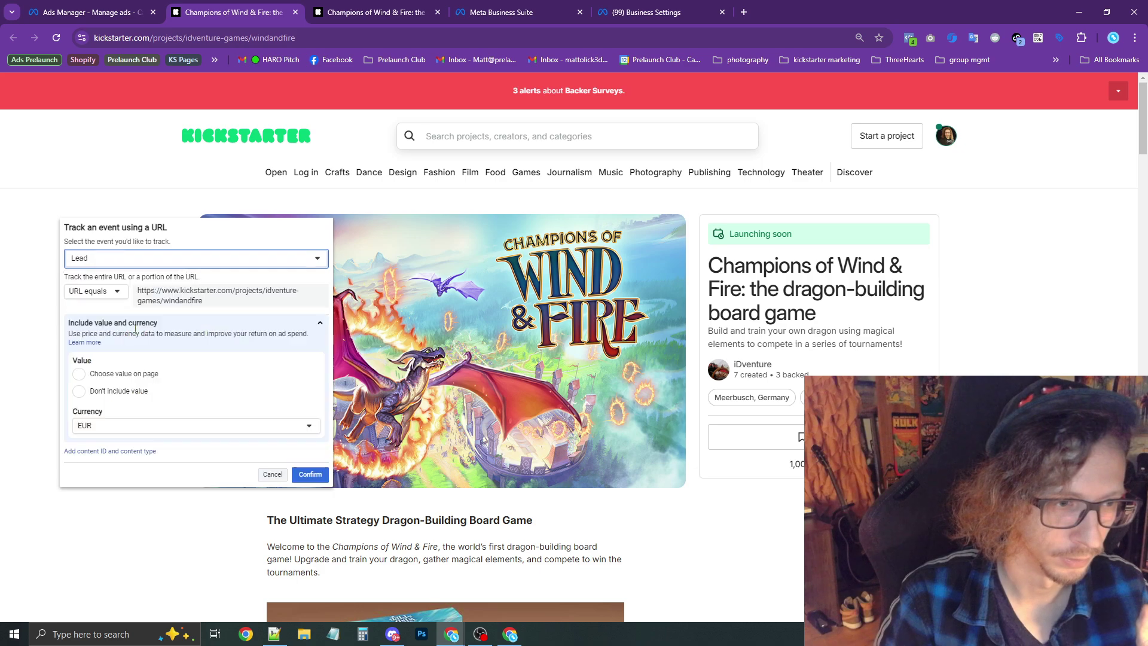
click(323, 475)
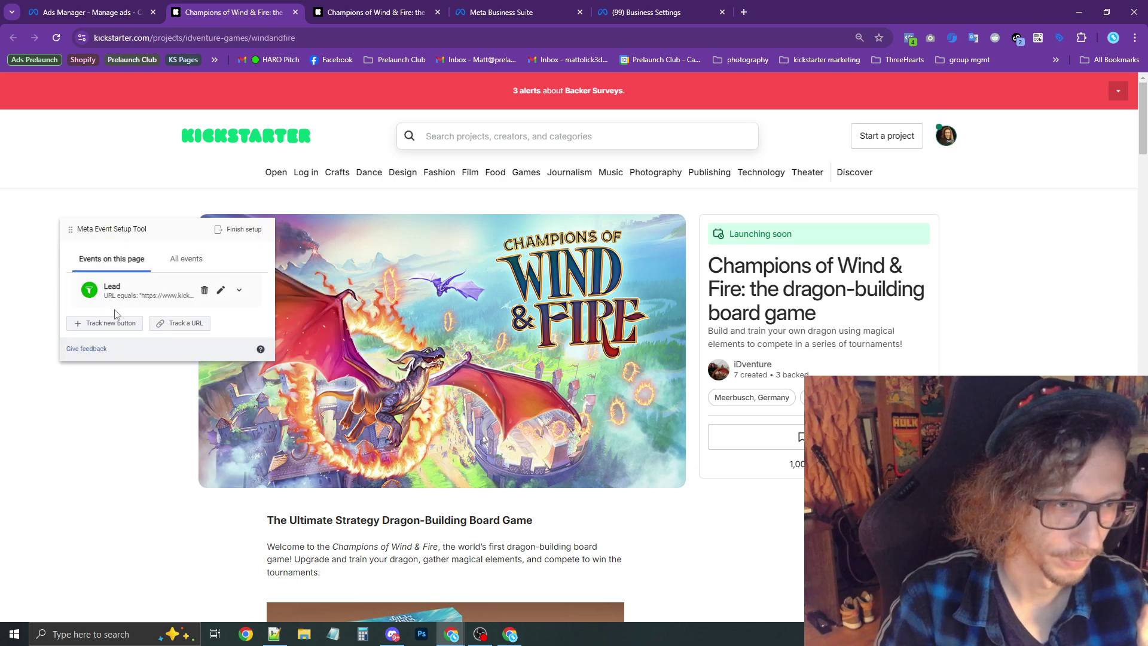
Add a Lead event tracked by the "Log in" button on the Kickstarter page
click(119, 324)
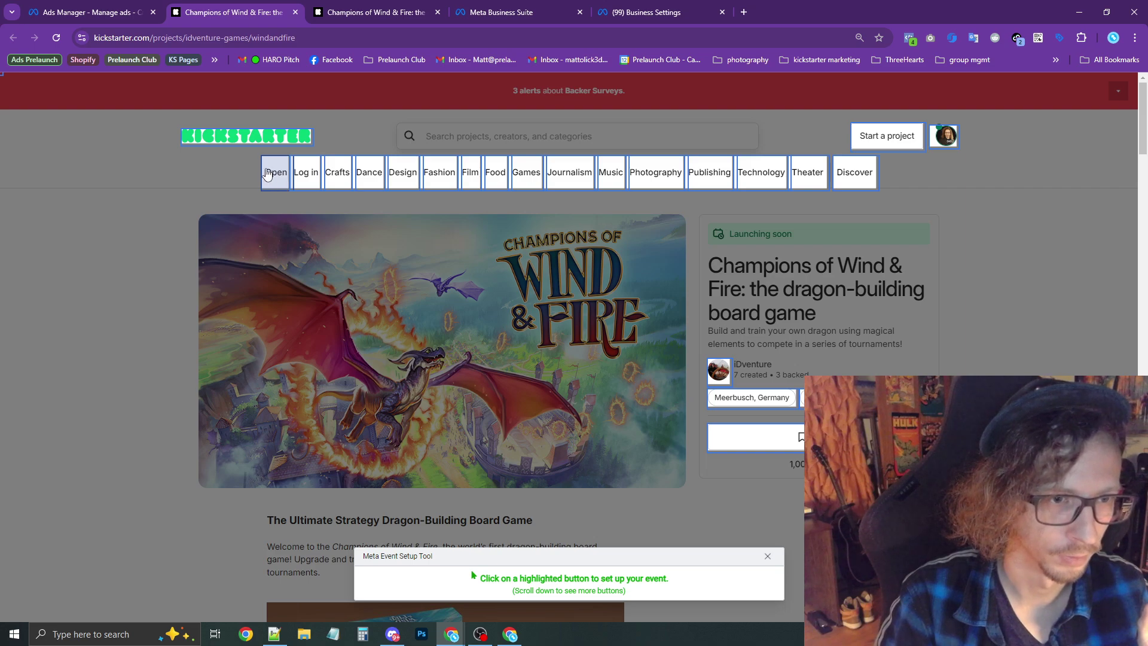
click(302, 176)
click(199, 257)
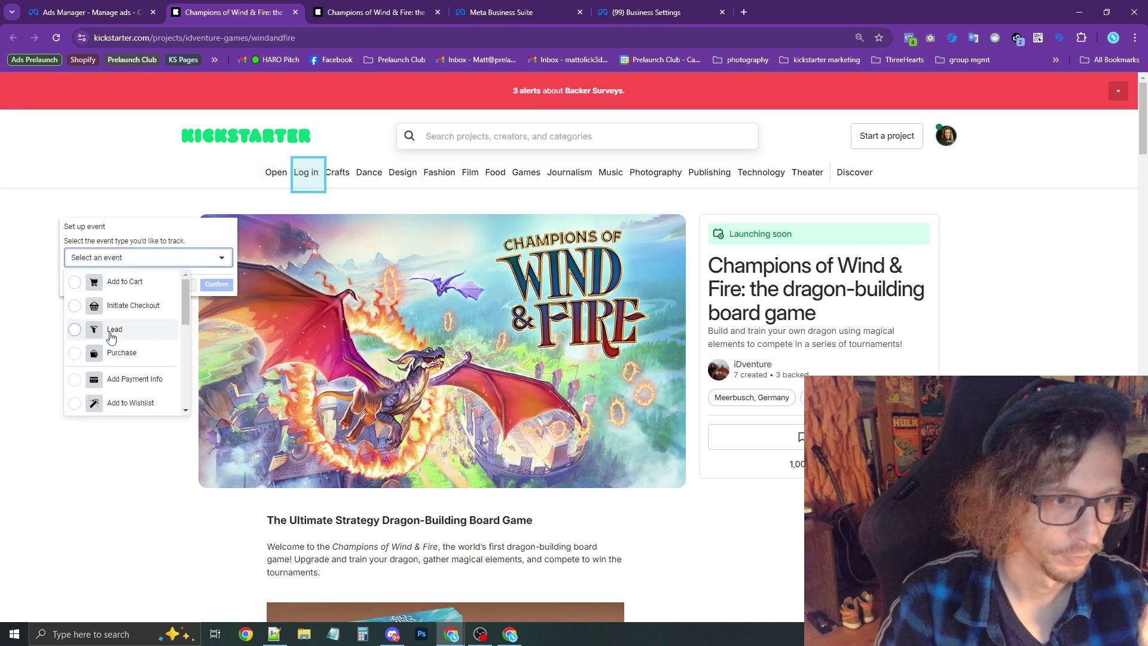
click(89, 330)
click(216, 442)
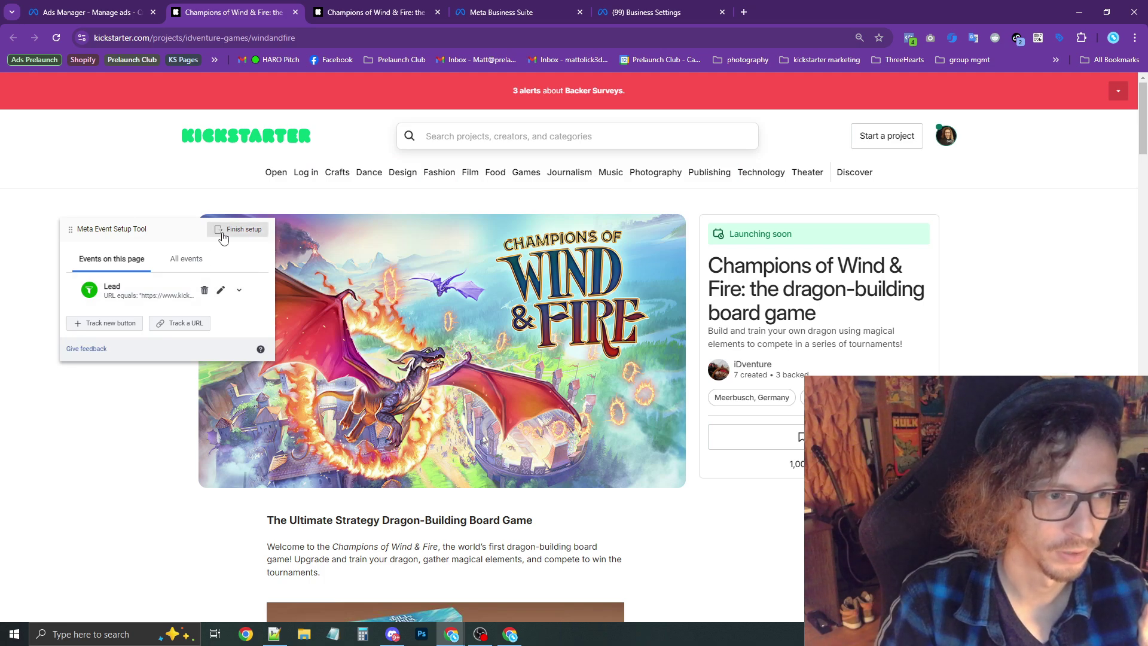
Finish the event setup with the URL, "open" and "log in" Lead events, skipping the feedback survey
drag(234, 232, 238, 232)
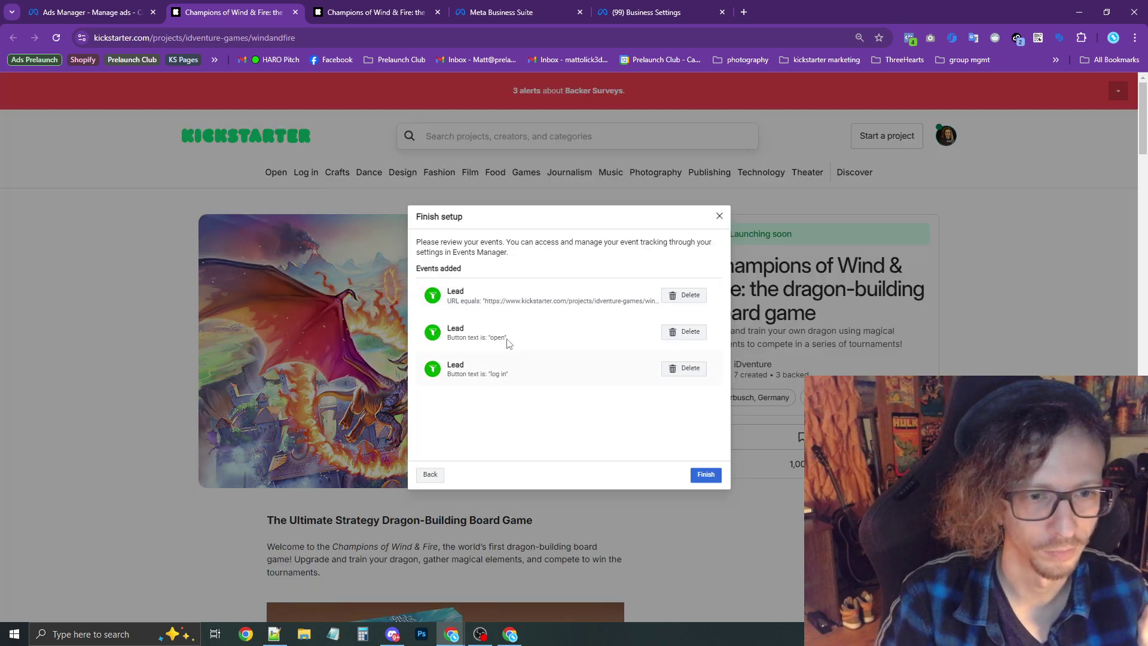
click(707, 475)
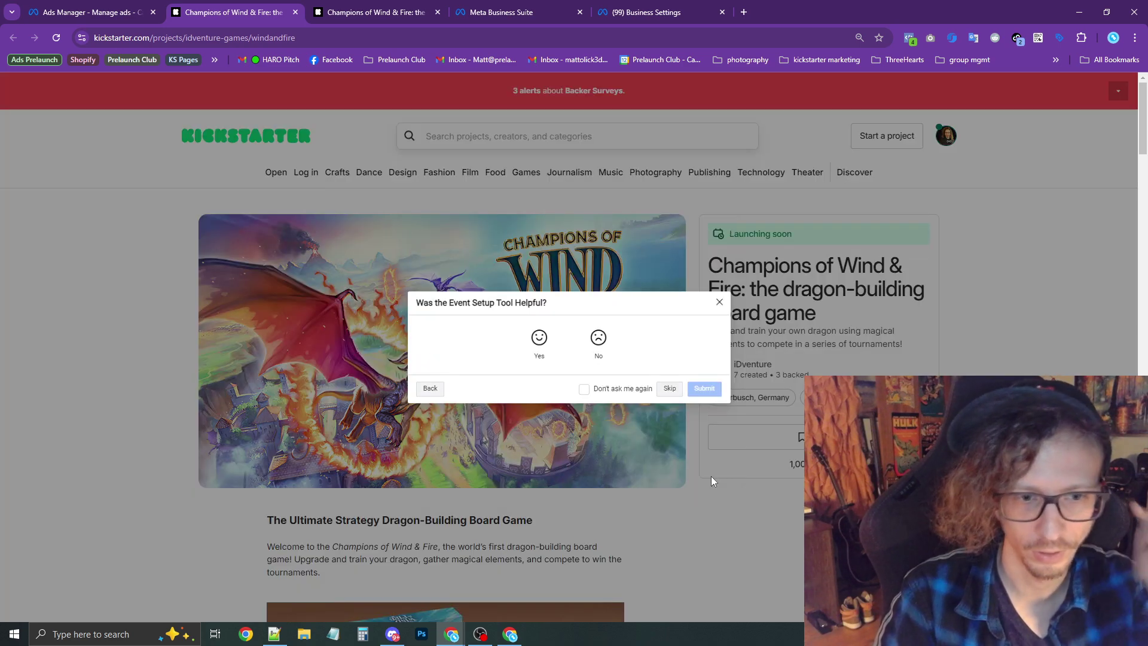
click(669, 390)
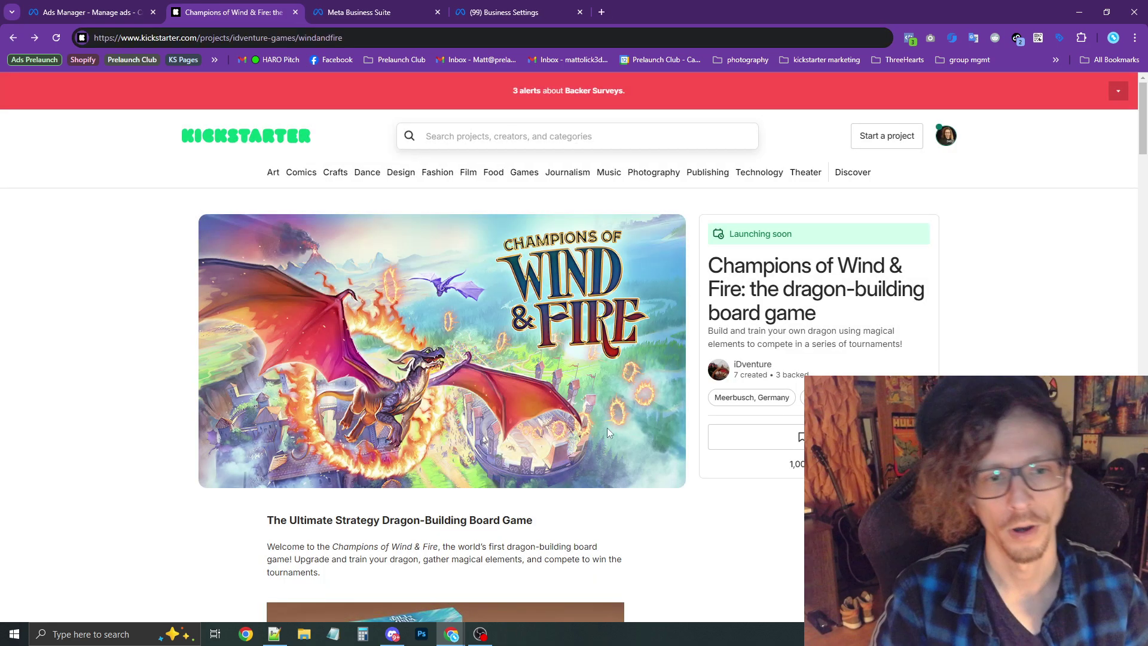